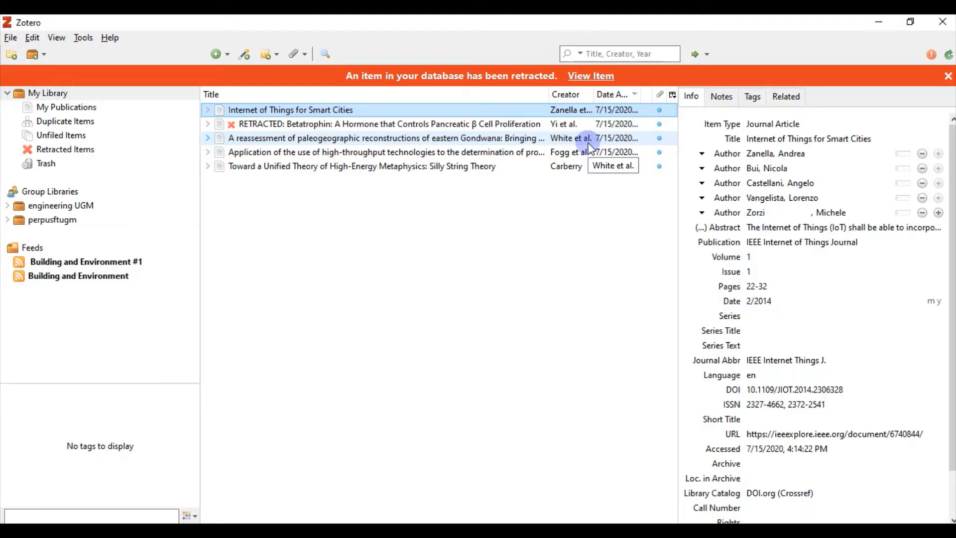
# Select the article "A reassessment of paleogeographic reconstructions of eastern Gondwana" and review its bibliographic details
pyautogui.click(259, 141)
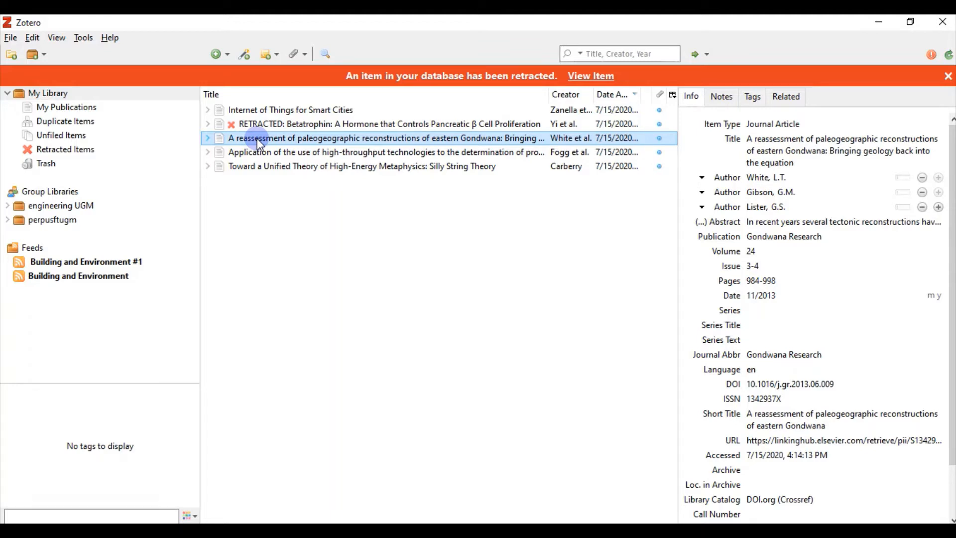
pyautogui.click(789, 126)
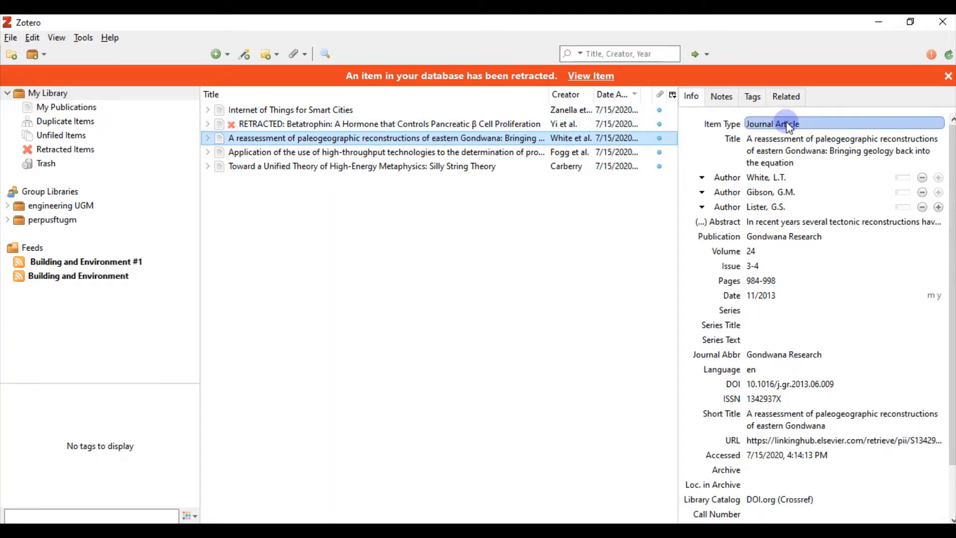
pyautogui.click(749, 228)
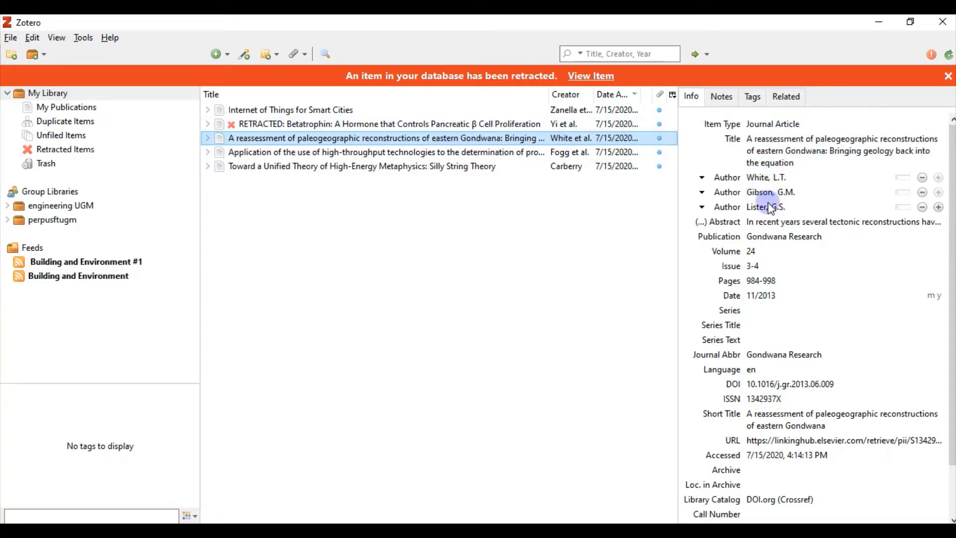
# Open the PDF attached to the eastern Gondwana article and move its window clear of the item's details
pyautogui.click(207, 138)
pyautogui.click(249, 154)
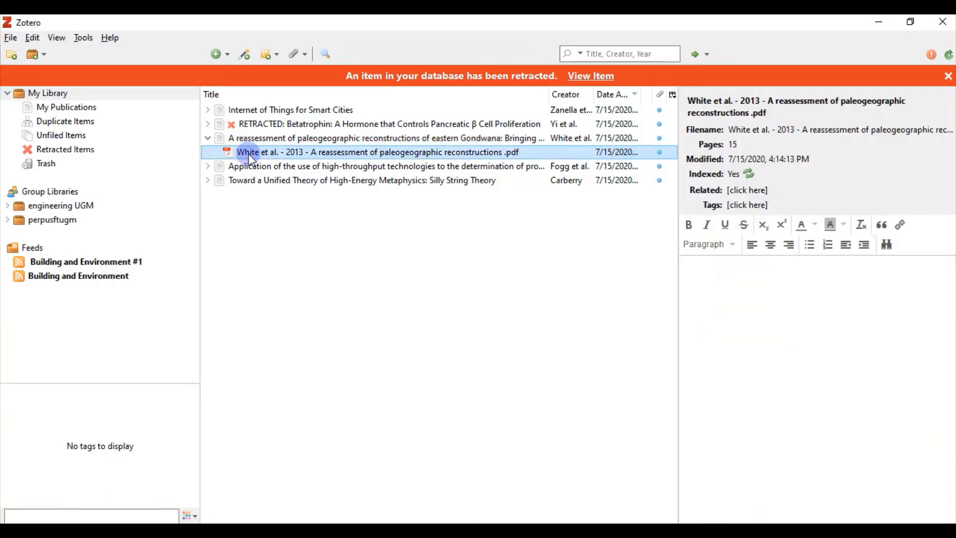
pyautogui.doubleClick(249, 154)
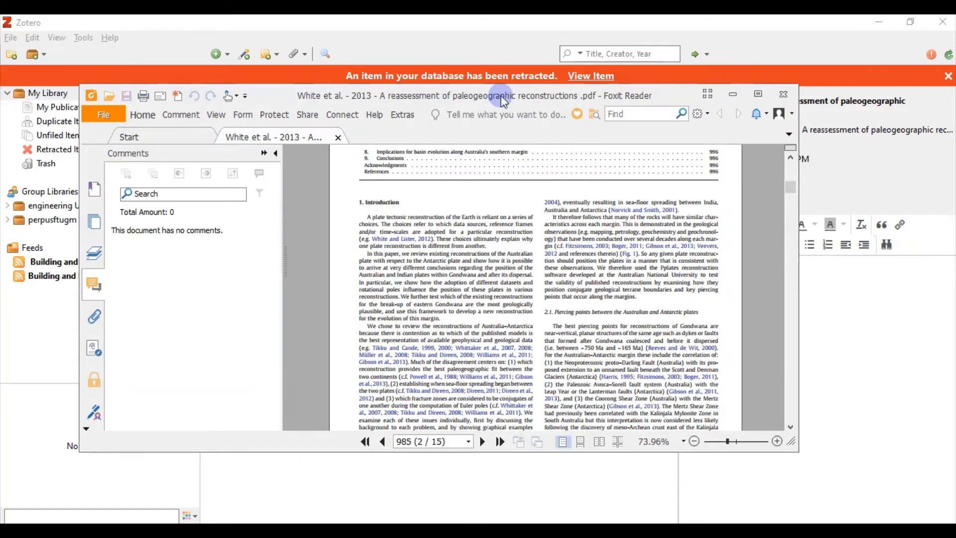
pyautogui.click(515, 84)
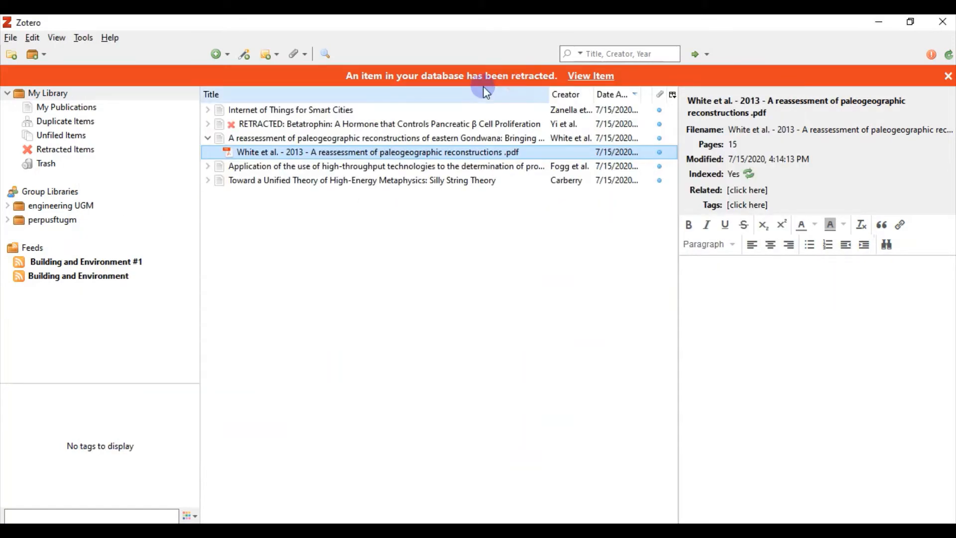
pyautogui.click(641, 530)
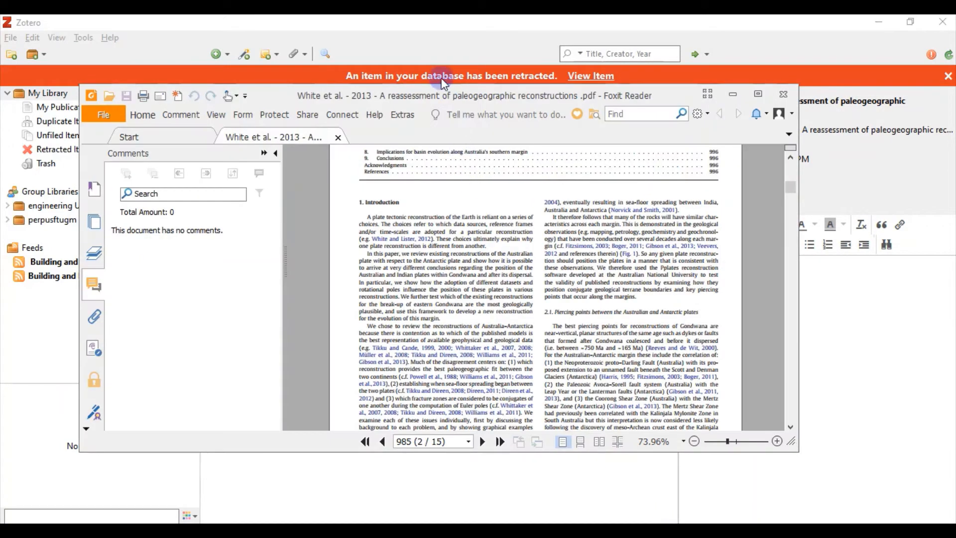
pyautogui.moveTo(449, 93); pyautogui.dragTo(301, 105)
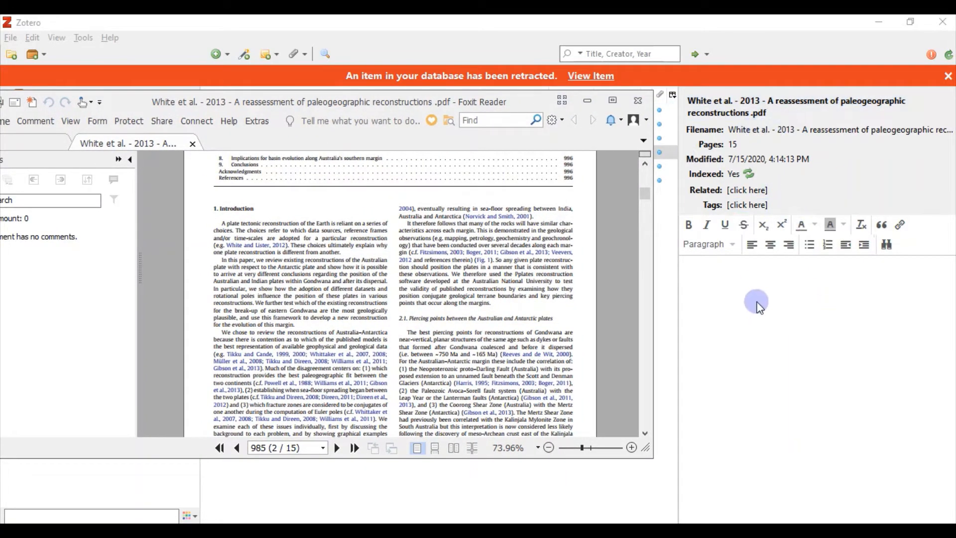
# Compare the eastern Gondwana article's bibliographic details with the first page of its PDF
pyautogui.click(766, 309)
pyautogui.click(426, 138)
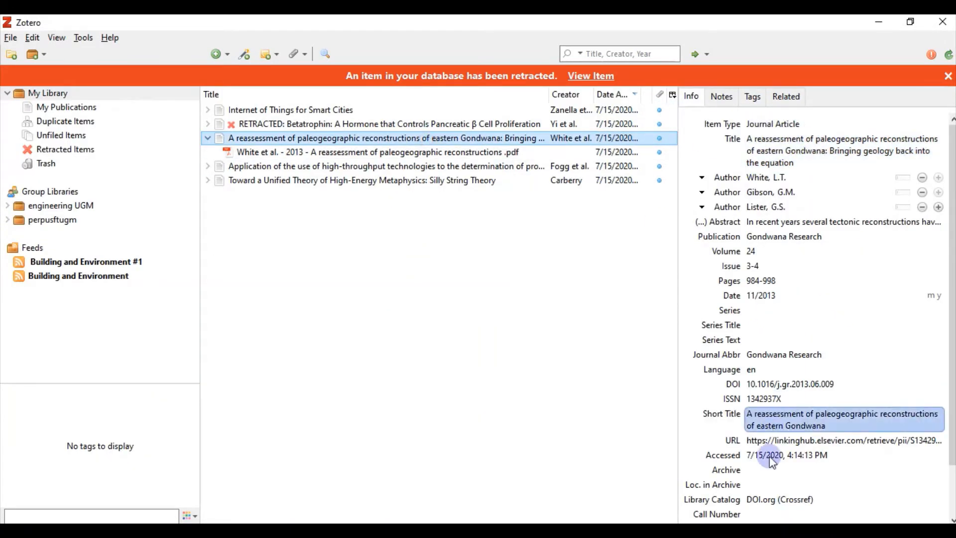
pyautogui.click(542, 530)
pyautogui.scroll(10, 374, 278)
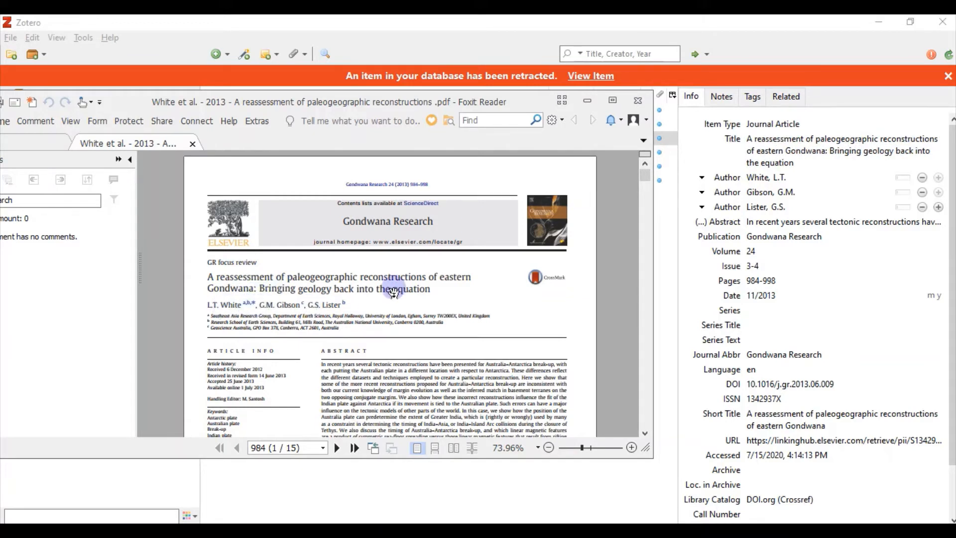
# Append the word "edit" to the end of the eastern Gondwana article's title
pyautogui.click(774, 207)
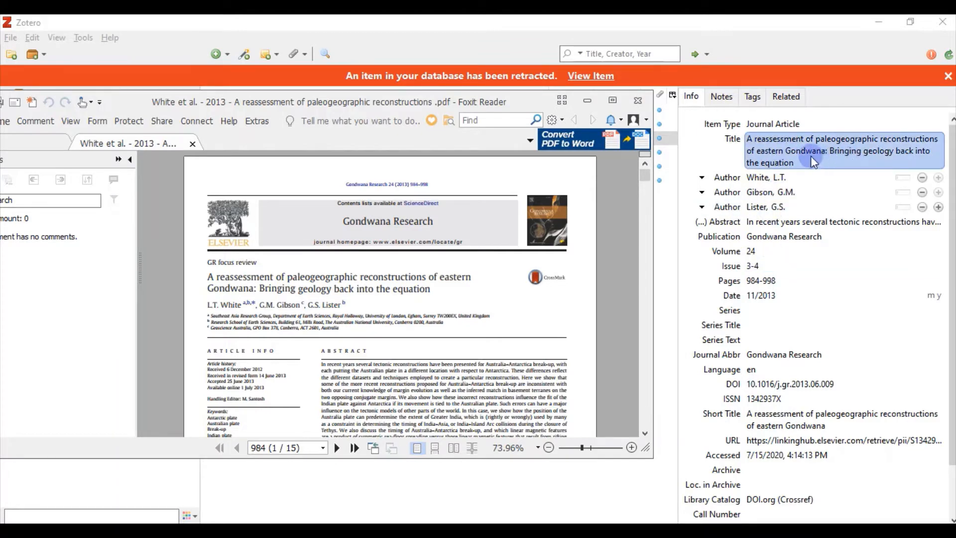
pyautogui.click(791, 146)
pyautogui.click(796, 164)
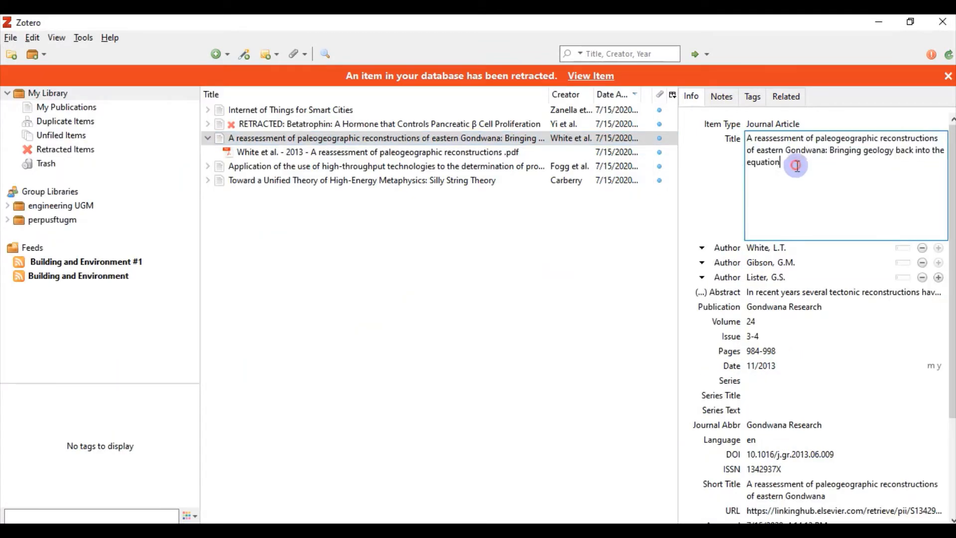
pyautogui.write('edit')
pyautogui.click(640, 278)
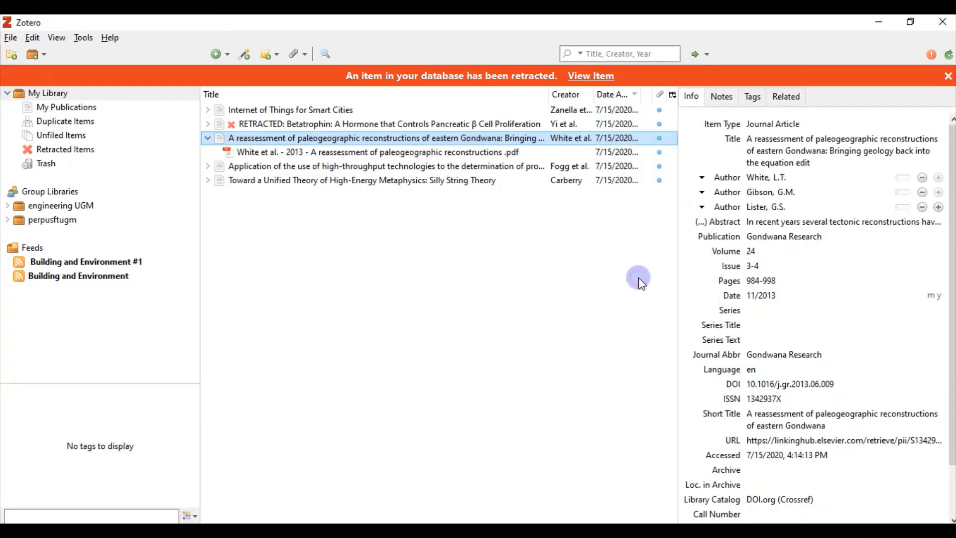
# Add a fourth author to the article, entering the author's name and switching it to a single name field
pyautogui.click(824, 145)
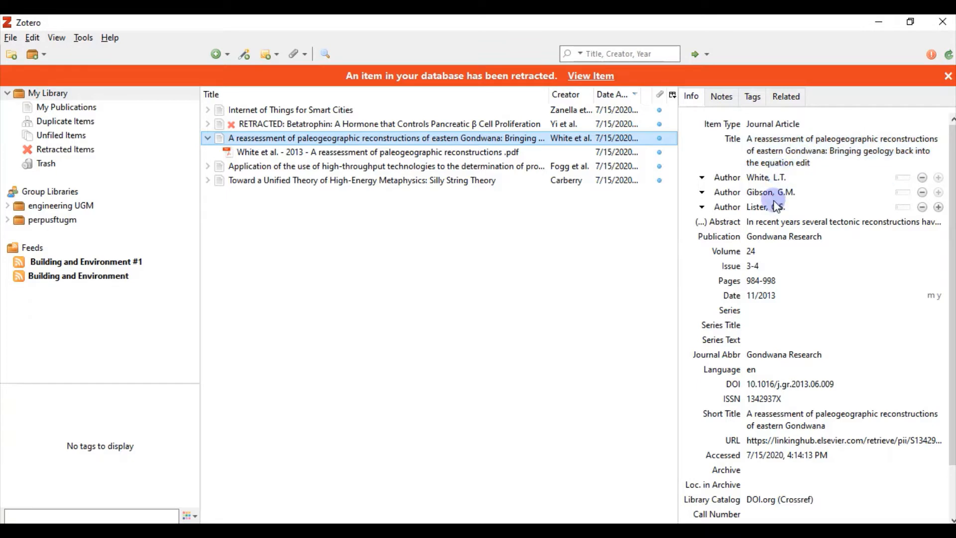
pyautogui.click(777, 178)
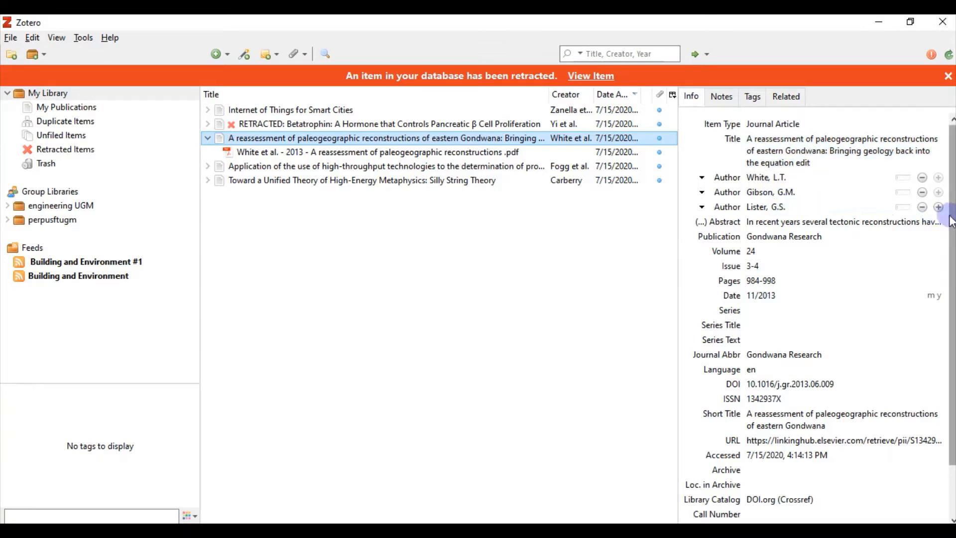
pyautogui.click(938, 207)
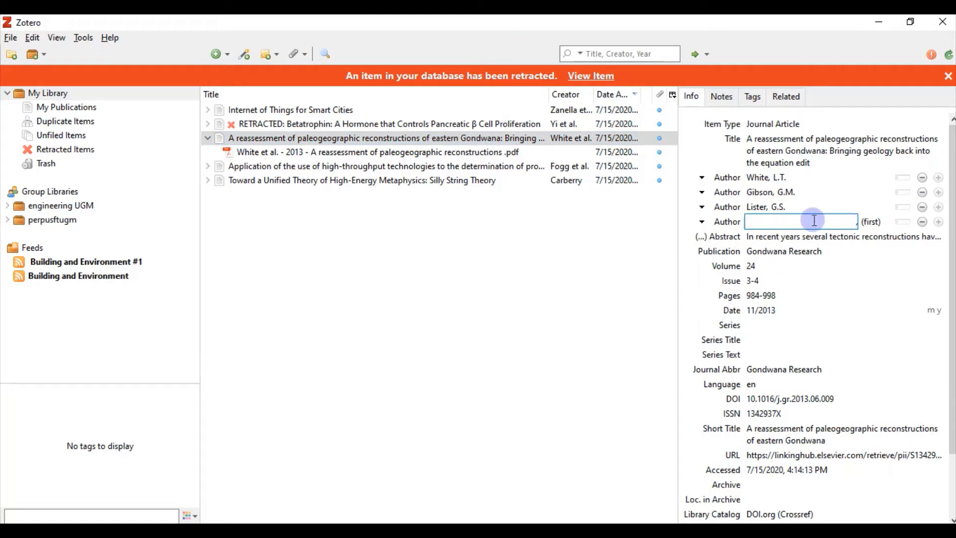
pyautogui.click(875, 223)
pyautogui.click(753, 222)
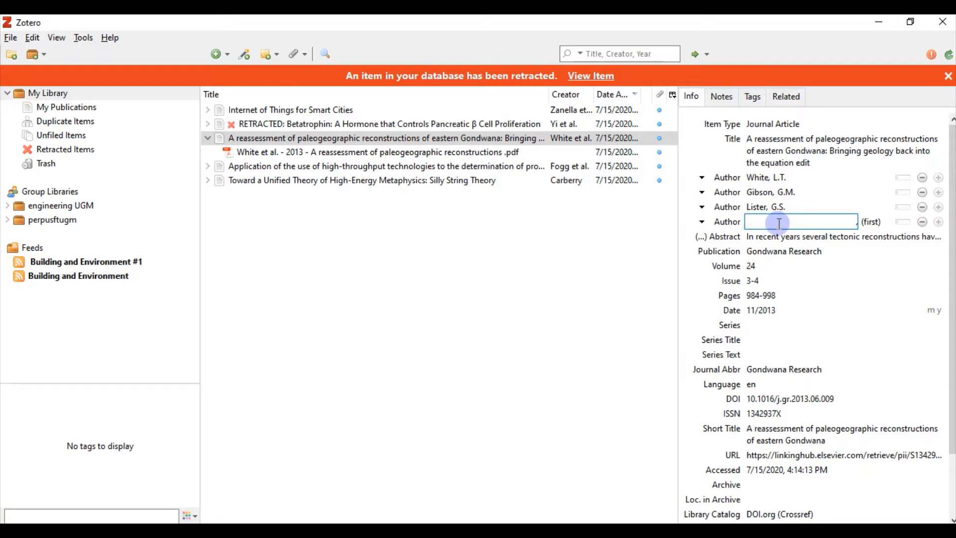
pyautogui.write('Purwoko')
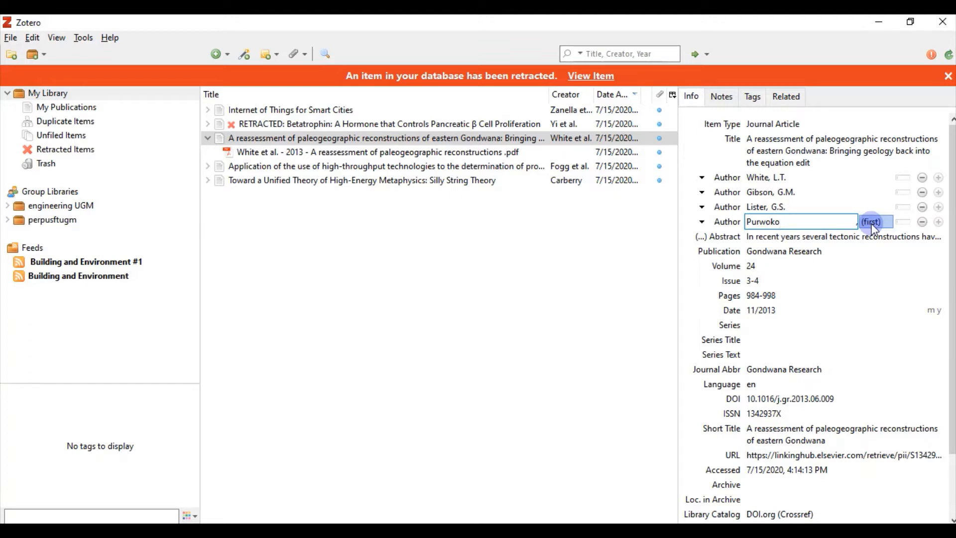
pyautogui.click(902, 222)
pyautogui.click(794, 220)
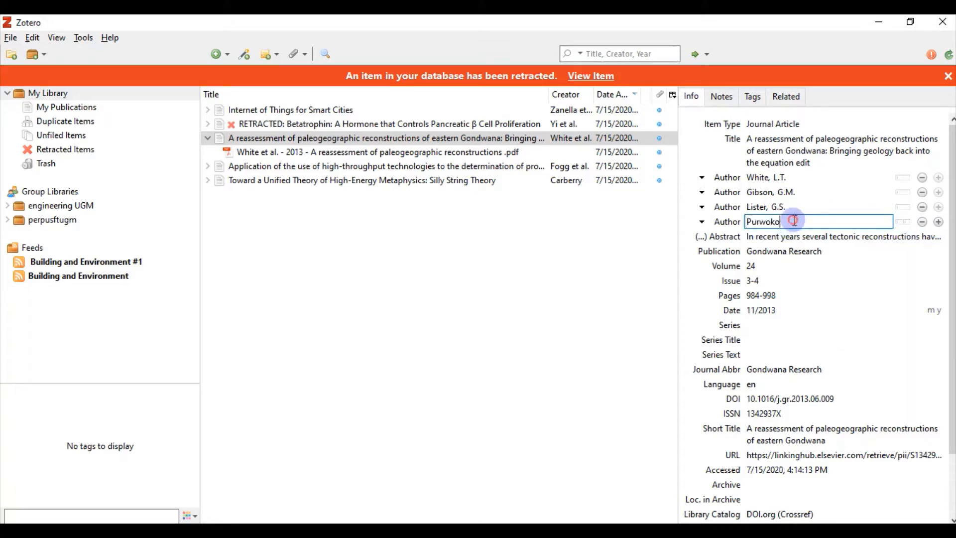
pyautogui.click(612, 260)
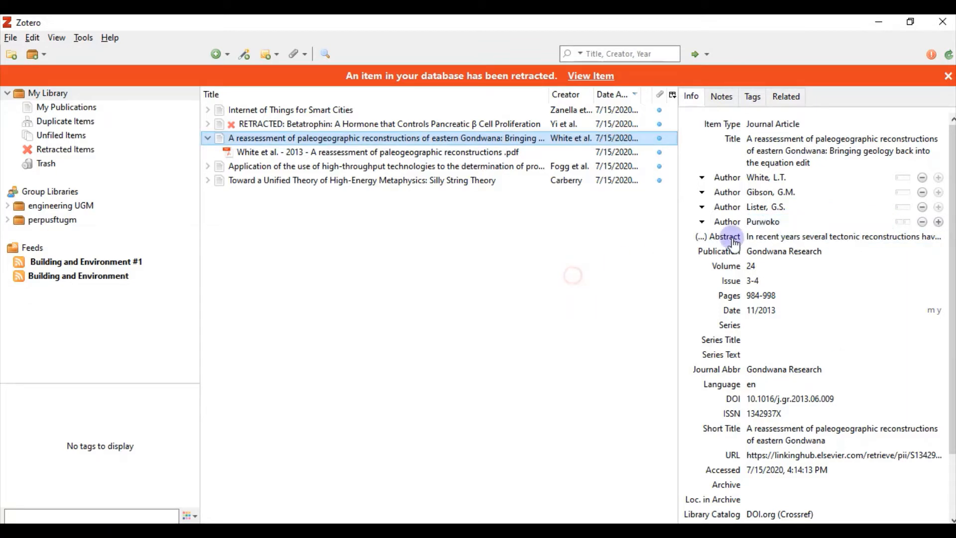
pyautogui.click(939, 222)
pyautogui.click(902, 237)
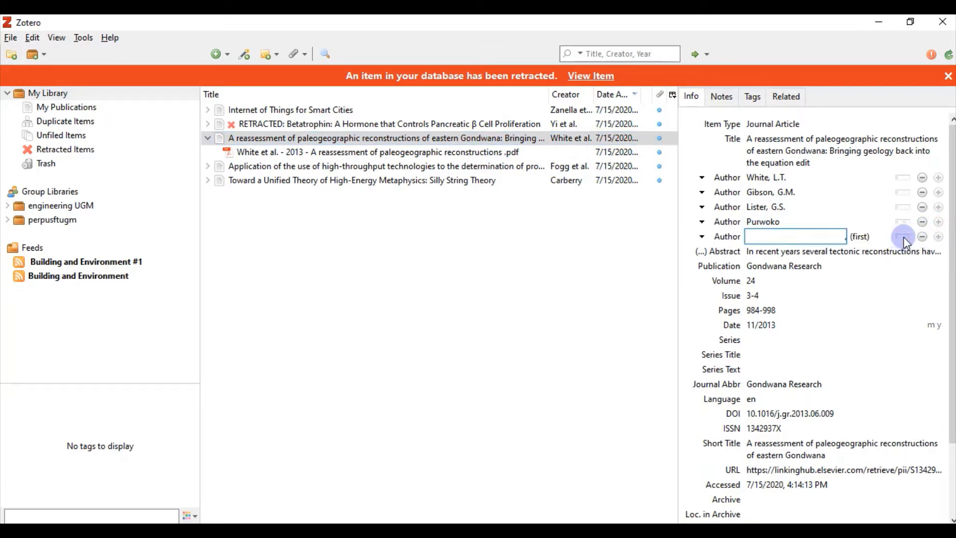
pyautogui.click(903, 237)
pyautogui.click(902, 237)
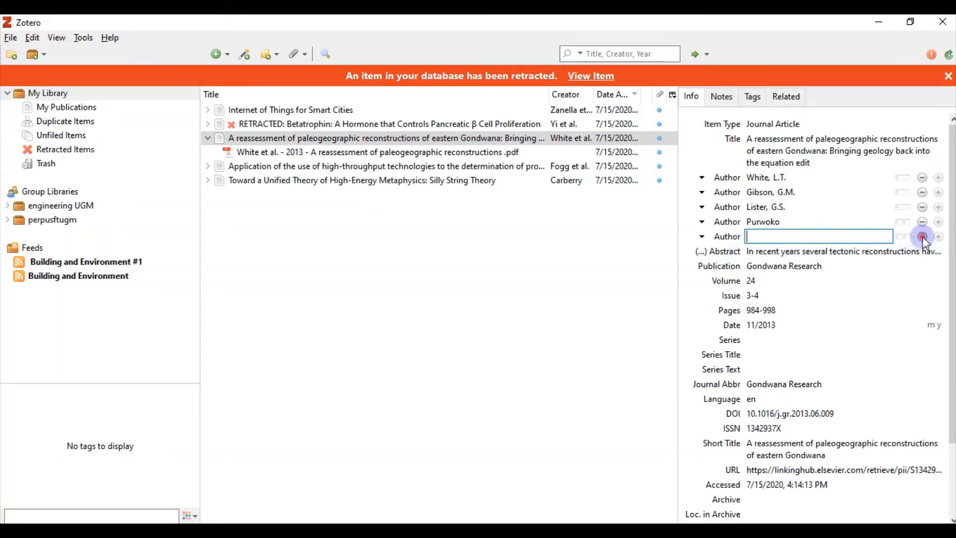
pyautogui.click(632, 274)
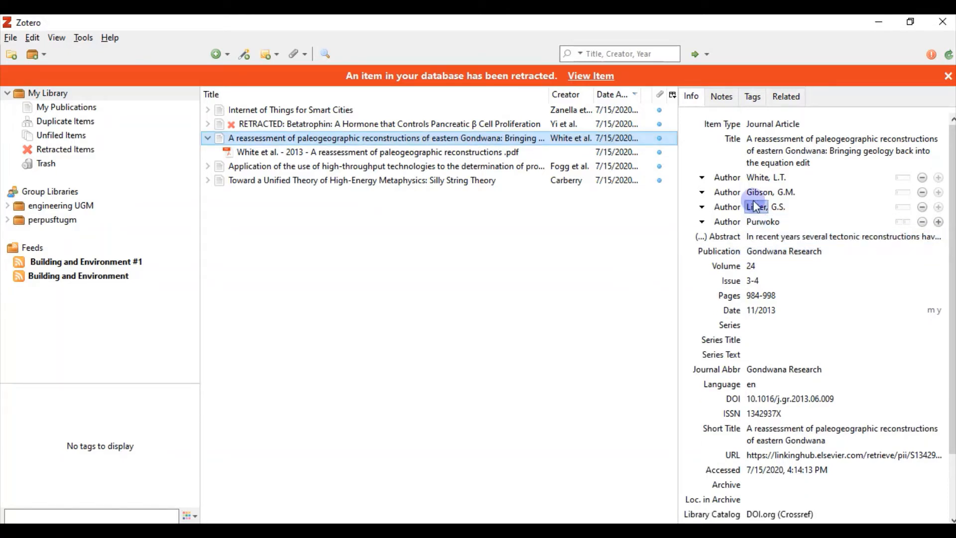
# Add a note reading "Catatan 1" to the eastern Gondwana article
pyautogui.click(752, 124)
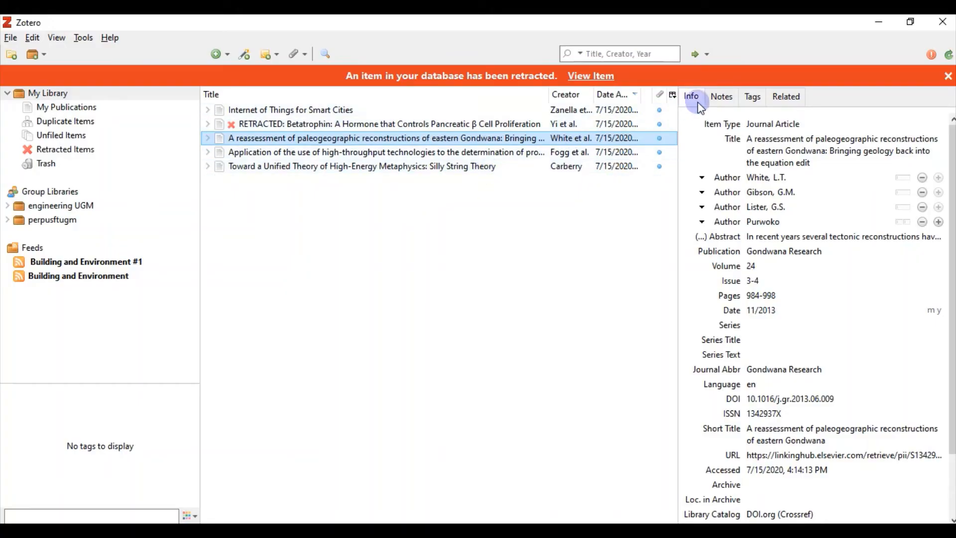
pyautogui.click(723, 97)
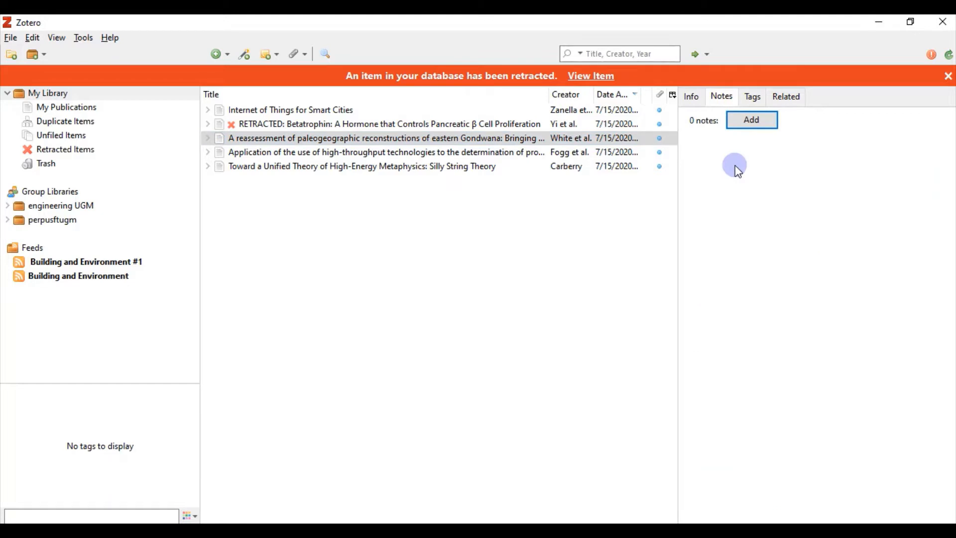
pyautogui.click(742, 124)
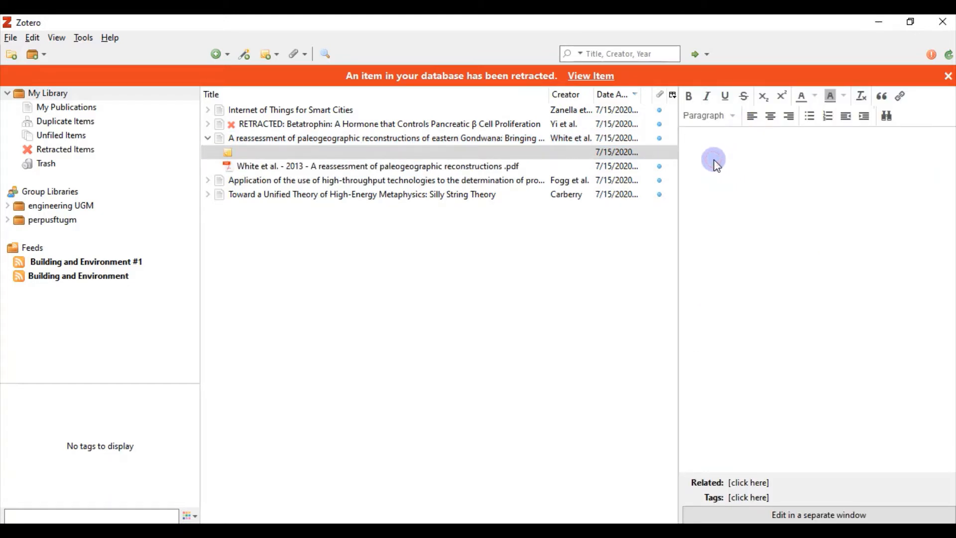
pyautogui.click(513, 140)
pyautogui.click(507, 152)
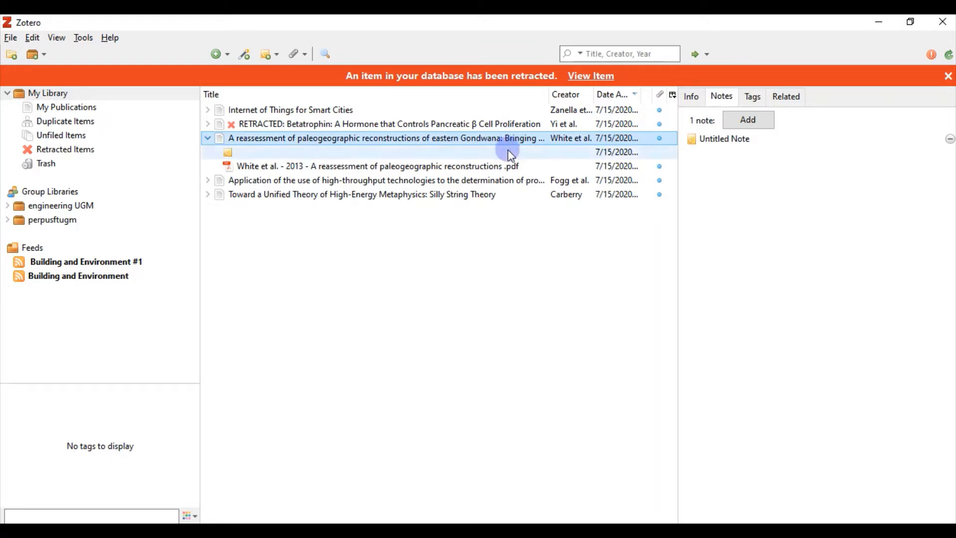
pyautogui.click(728, 155)
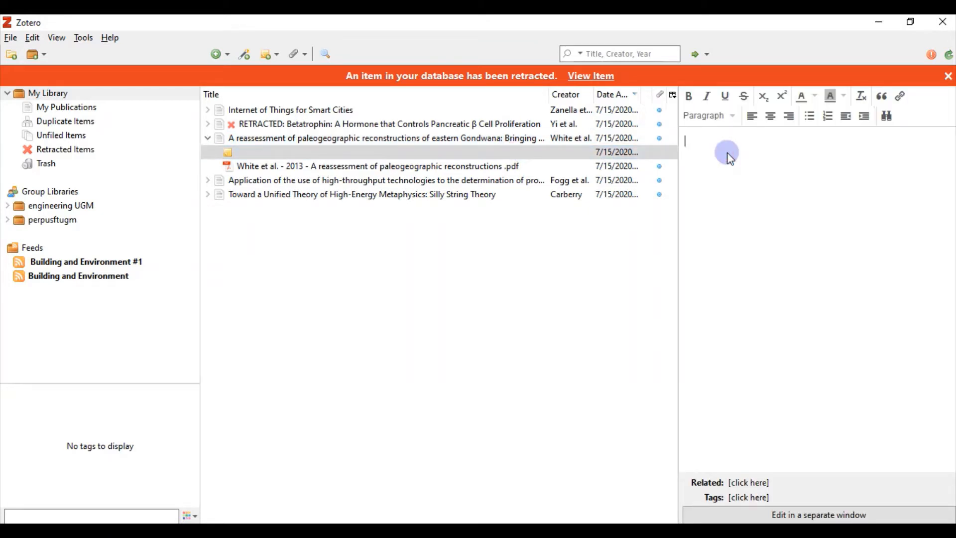
pyautogui.write('1')
pyautogui.click(466, 142)
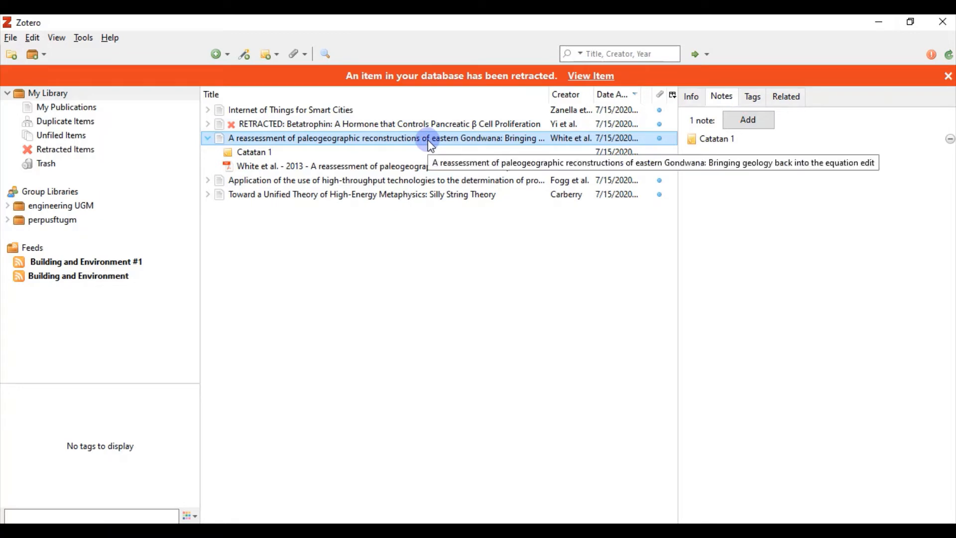
# Add a second note reading "Catatan 2" to the same article
pyautogui.click(749, 120)
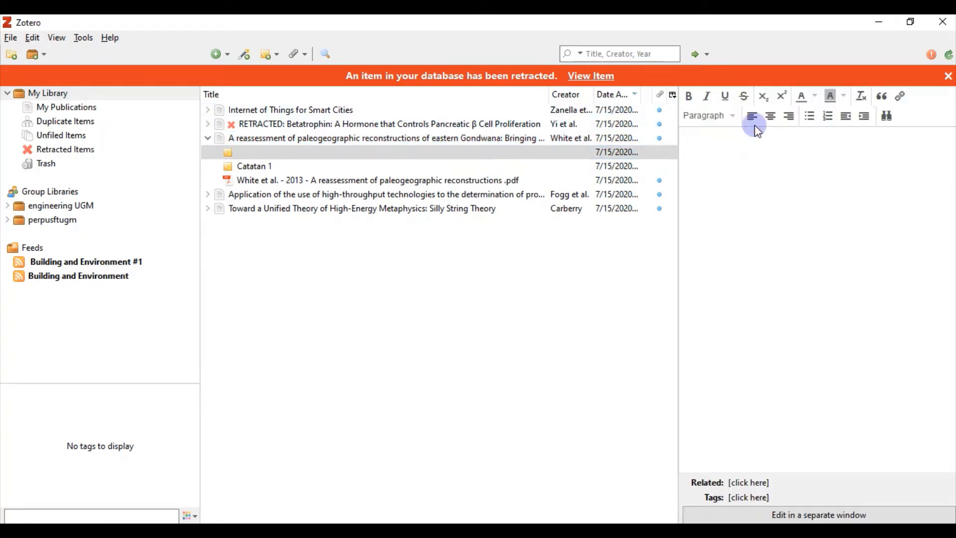
pyautogui.write('Catatan 2')
pyautogui.click(484, 138)
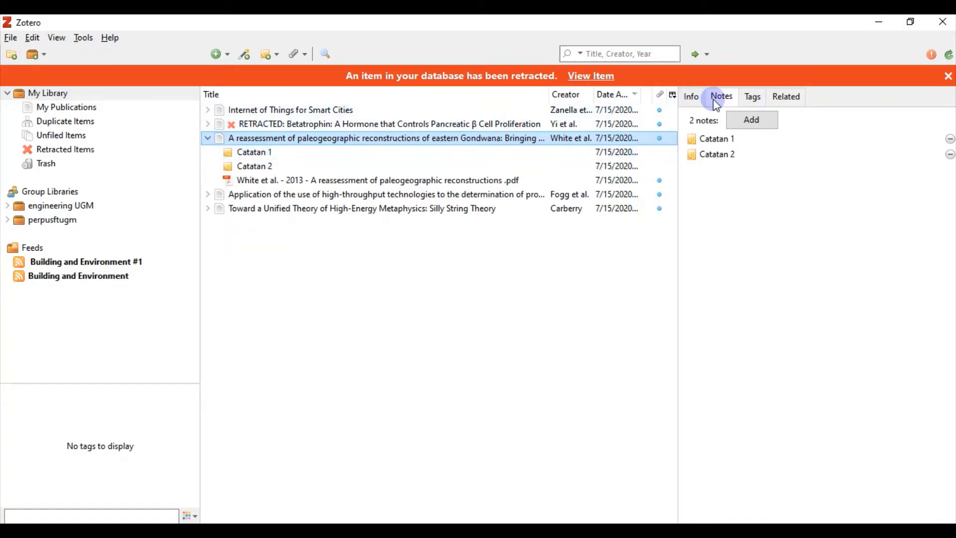
# Tag the eastern Gondwana article with "paleogeografi" and discard the extra empty tag entry
pyautogui.click(752, 98)
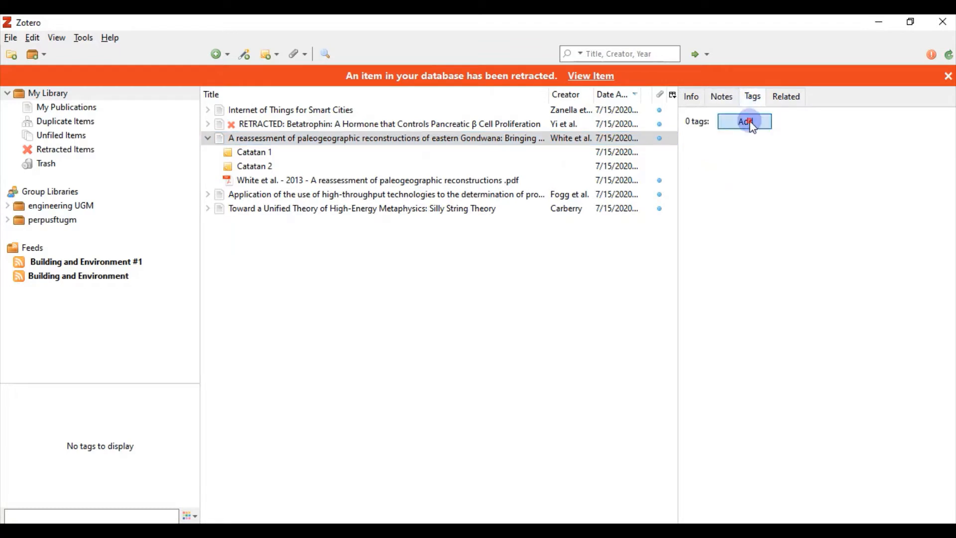
pyautogui.click(744, 122)
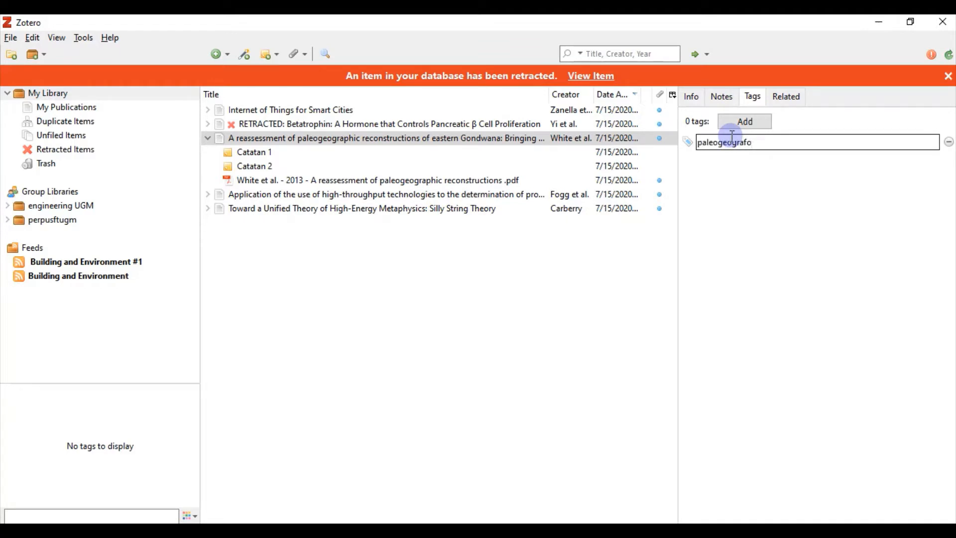
pyautogui.press('Return')
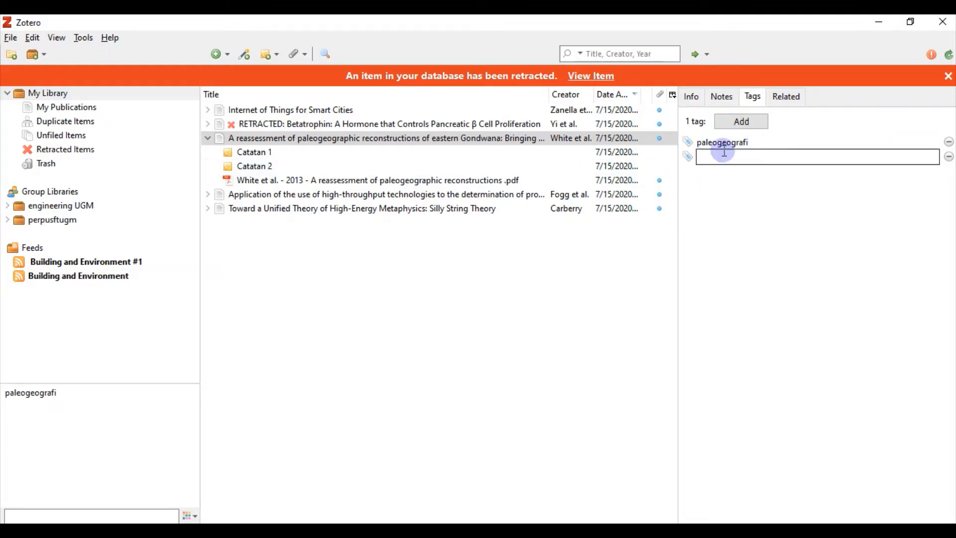
pyautogui.click(948, 158)
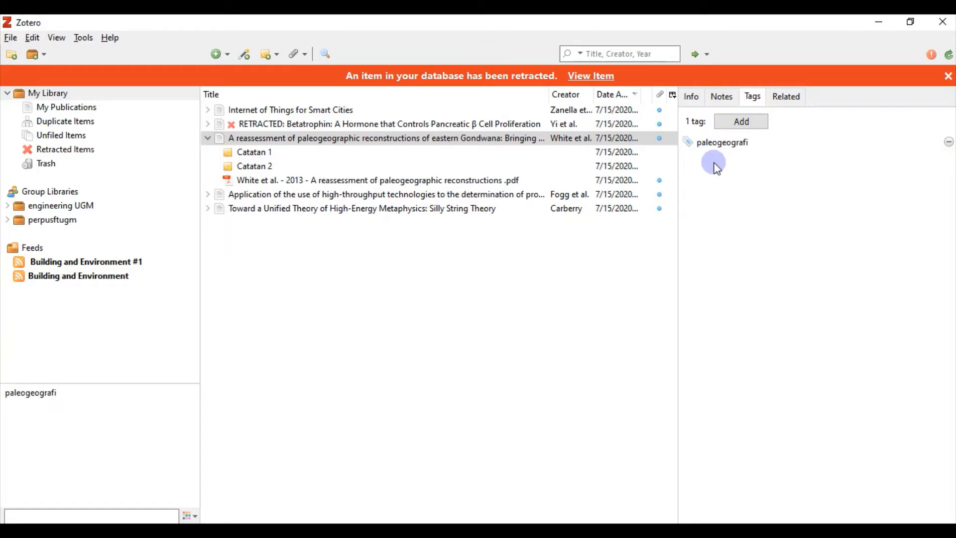
# Relate the eastern Gondwana article to the article on high-throughput technologies and check the link from both records
pyautogui.click(785, 96)
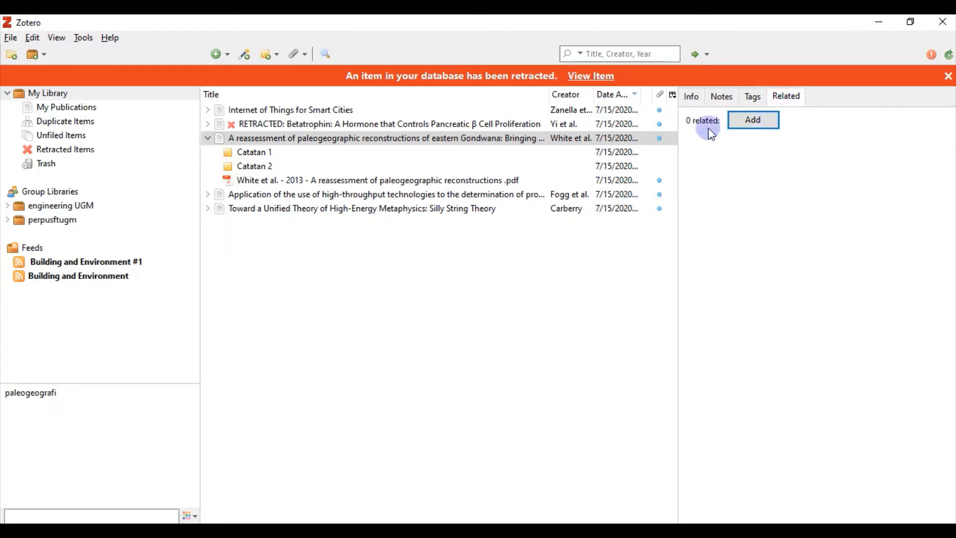
pyautogui.click(207, 138)
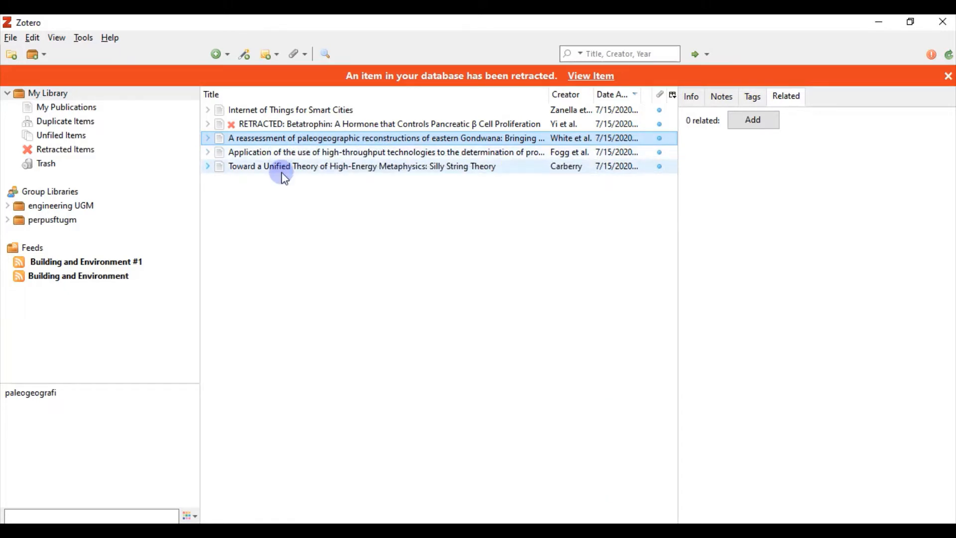
pyautogui.click(311, 153)
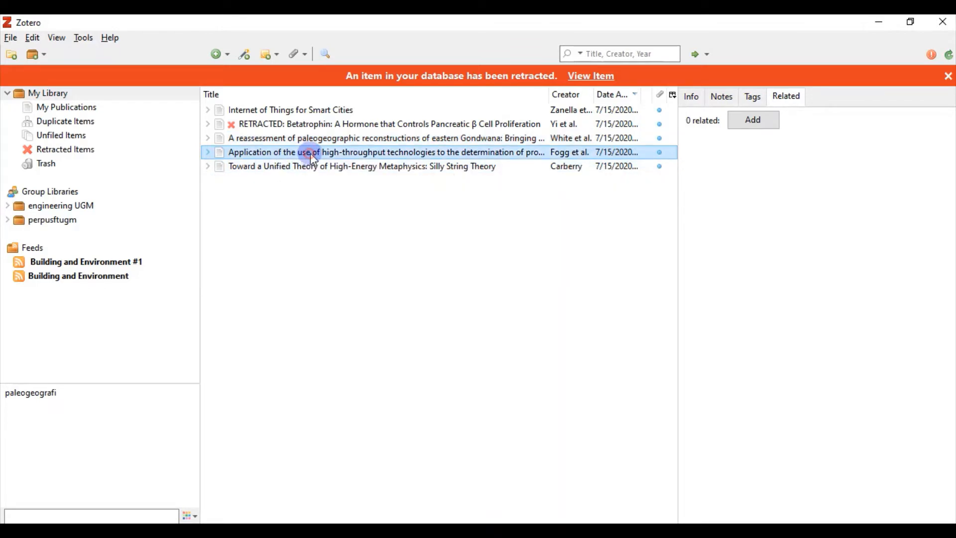
pyautogui.click(310, 141)
pyautogui.click(310, 153)
pyautogui.click(311, 142)
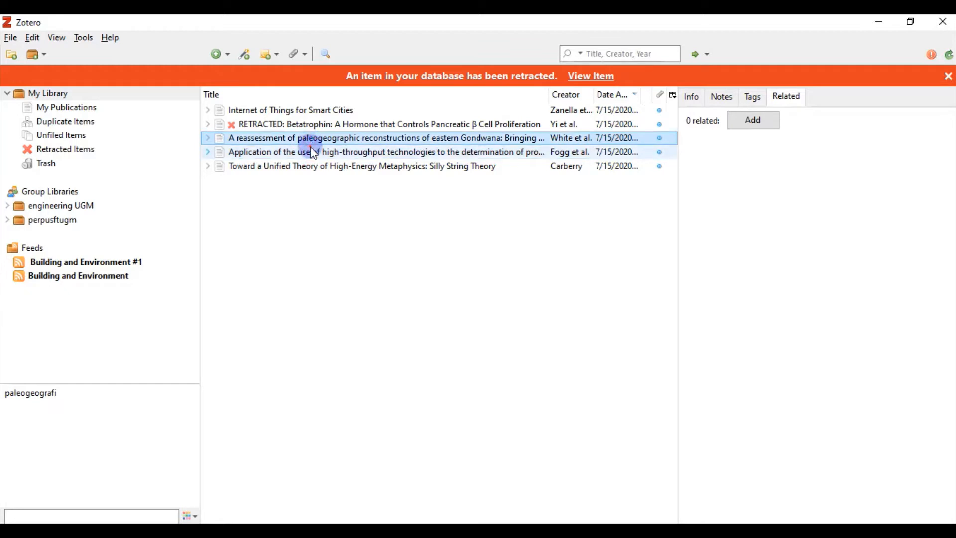
pyautogui.click(311, 149)
pyautogui.click(321, 140)
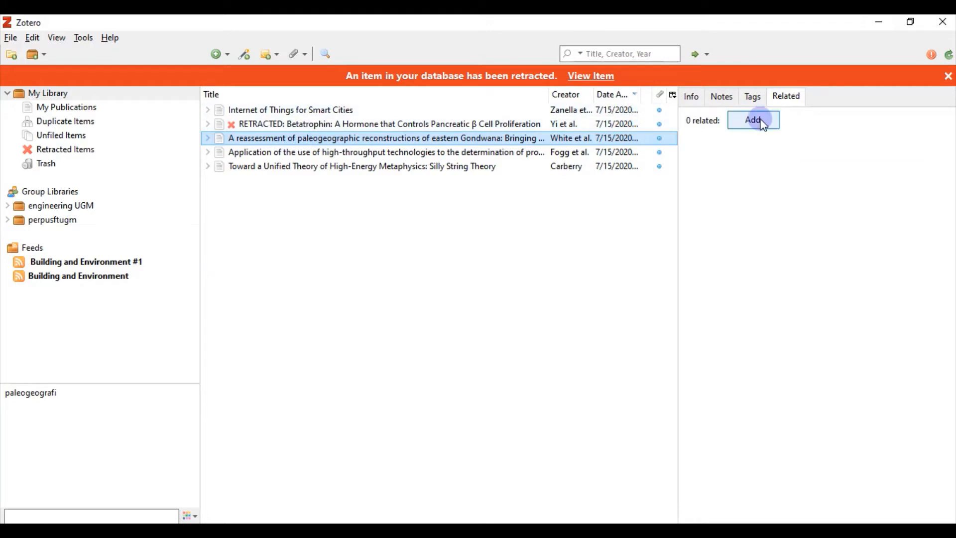
pyautogui.click(780, 96)
pyautogui.click(771, 117)
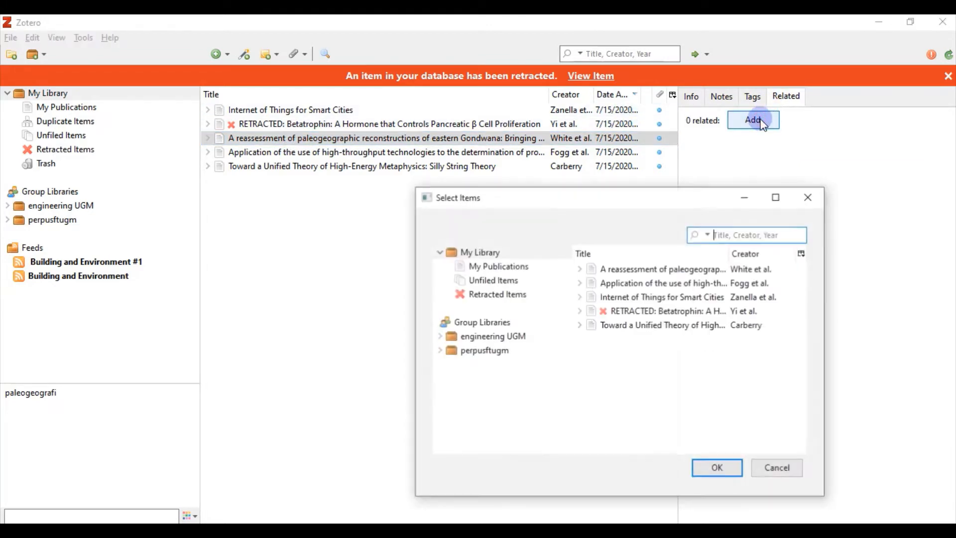
pyautogui.click(639, 286)
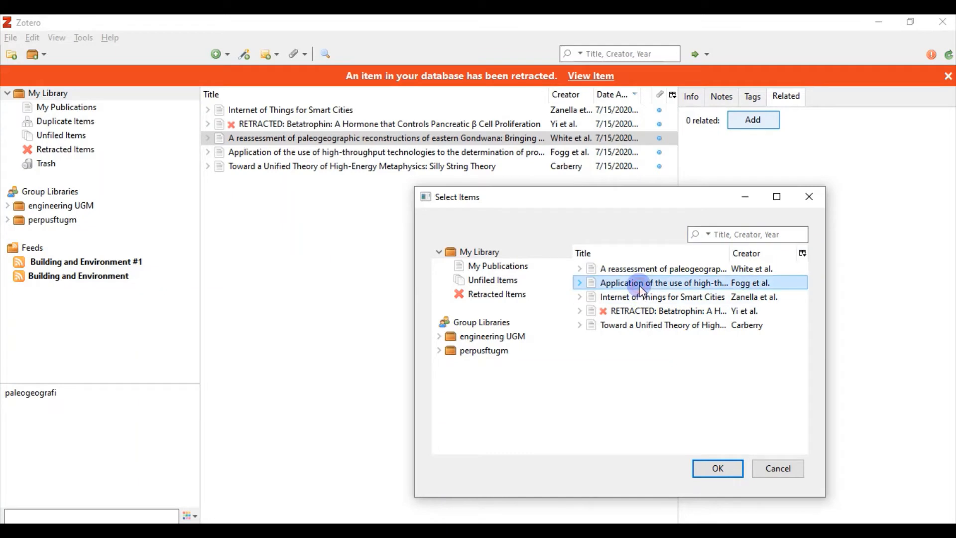
pyautogui.click(731, 466)
pyautogui.click(720, 141)
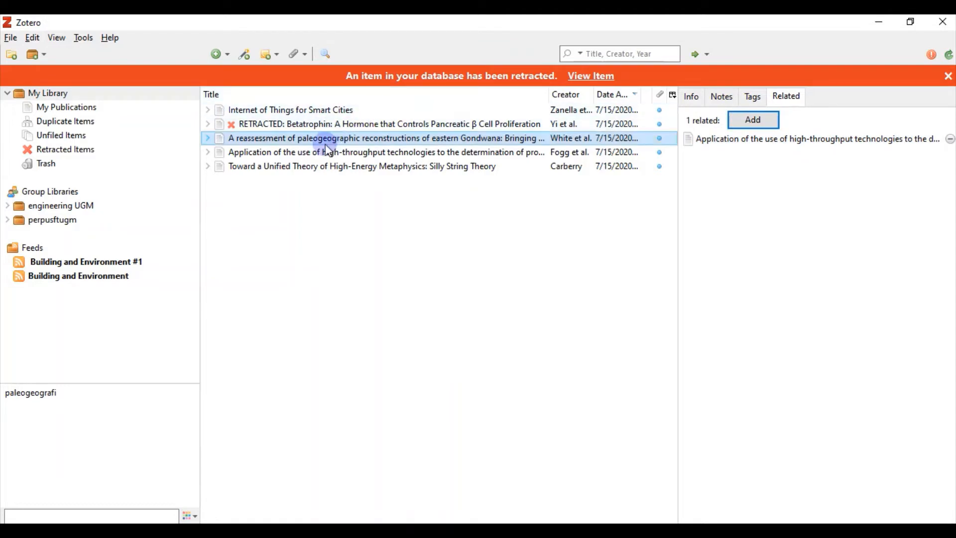
pyautogui.click(276, 152)
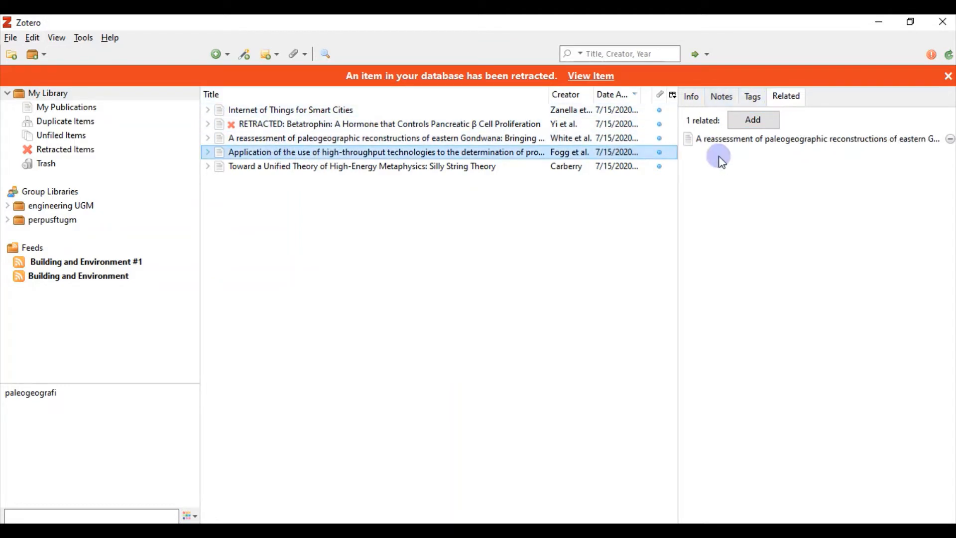
# Relate the Silly String Theory article to the eastern Gondwana article and check the related items on both records
pyautogui.click(394, 167)
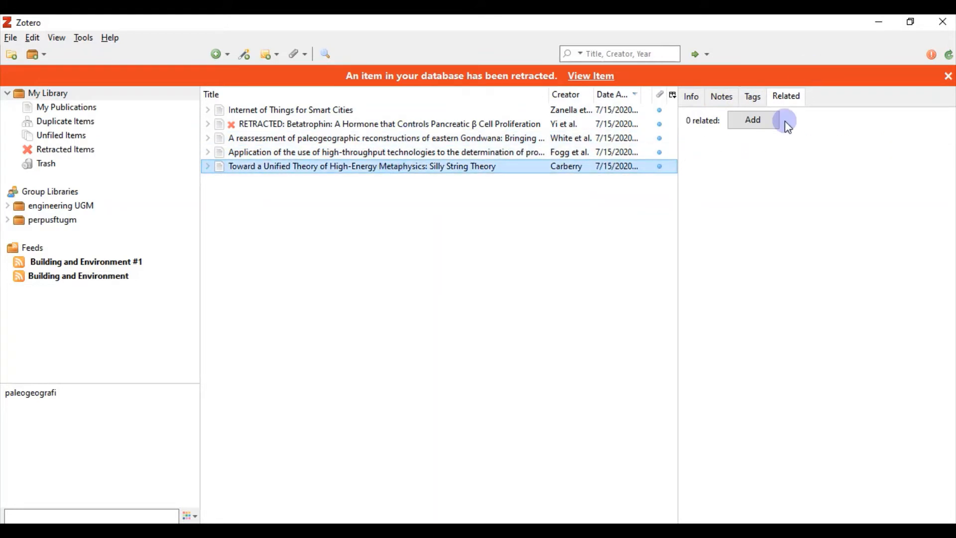
pyautogui.click(757, 125)
pyautogui.click(634, 269)
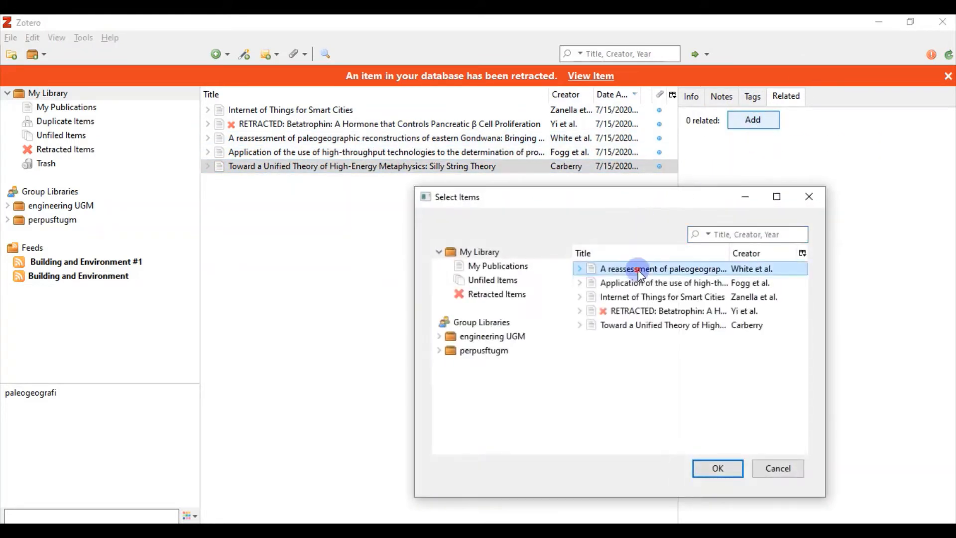
pyautogui.click(718, 471)
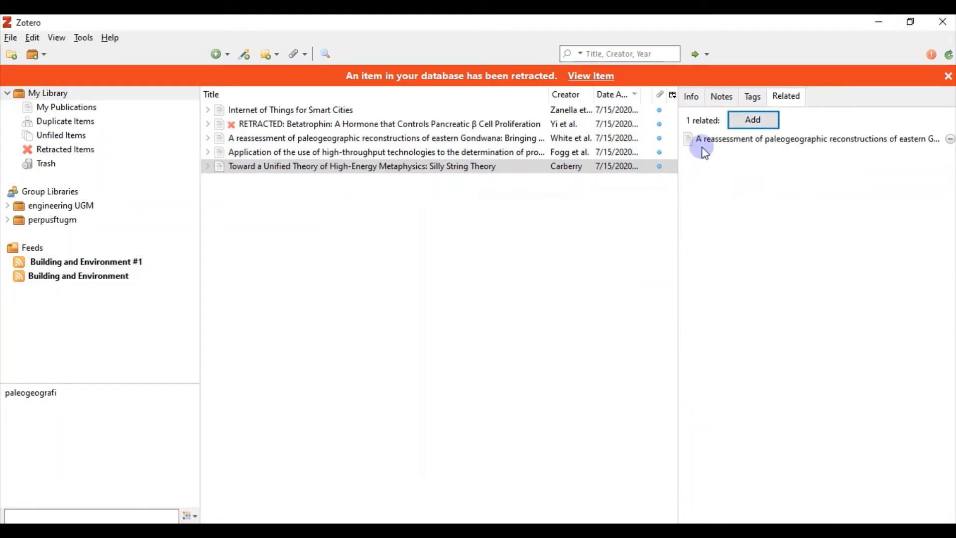
pyautogui.click(329, 171)
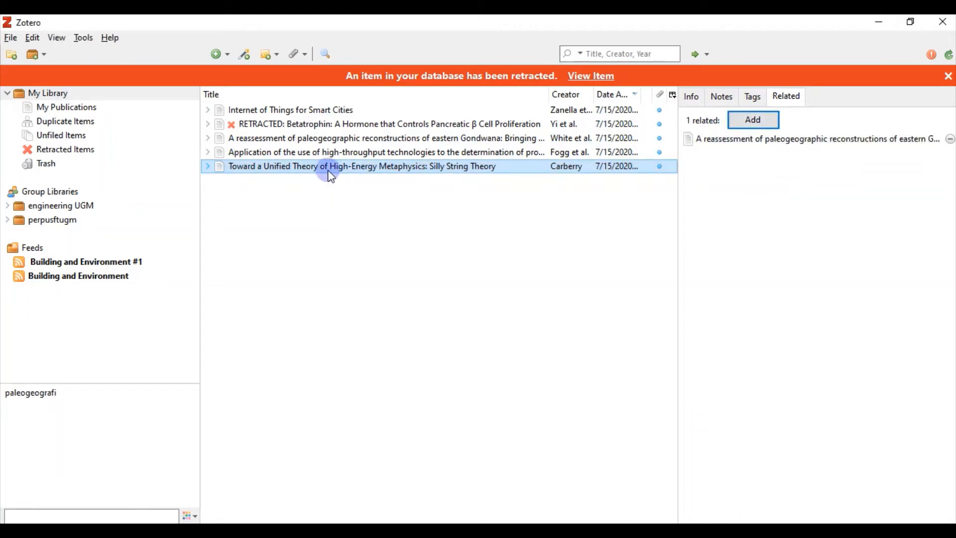
pyautogui.click(717, 141)
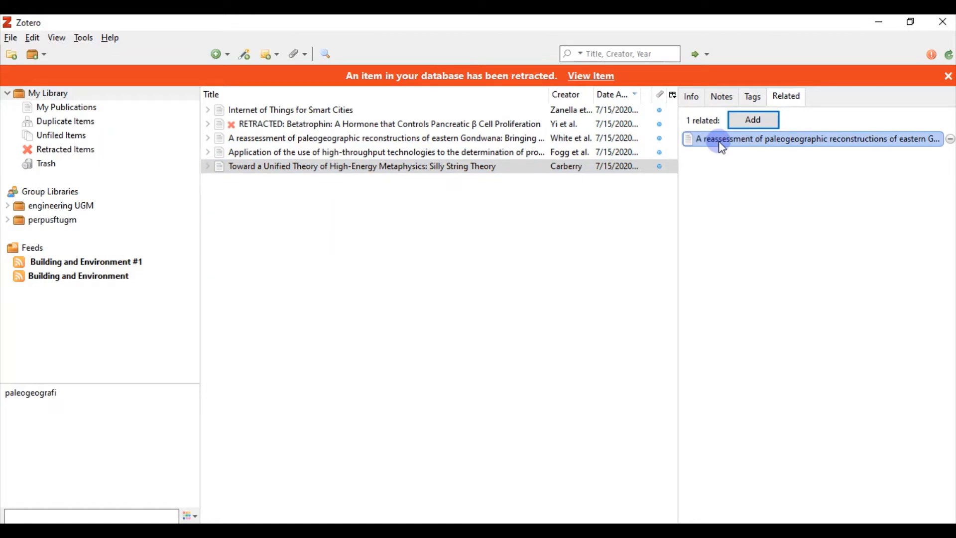
pyautogui.click(342, 138)
pyautogui.click(696, 140)
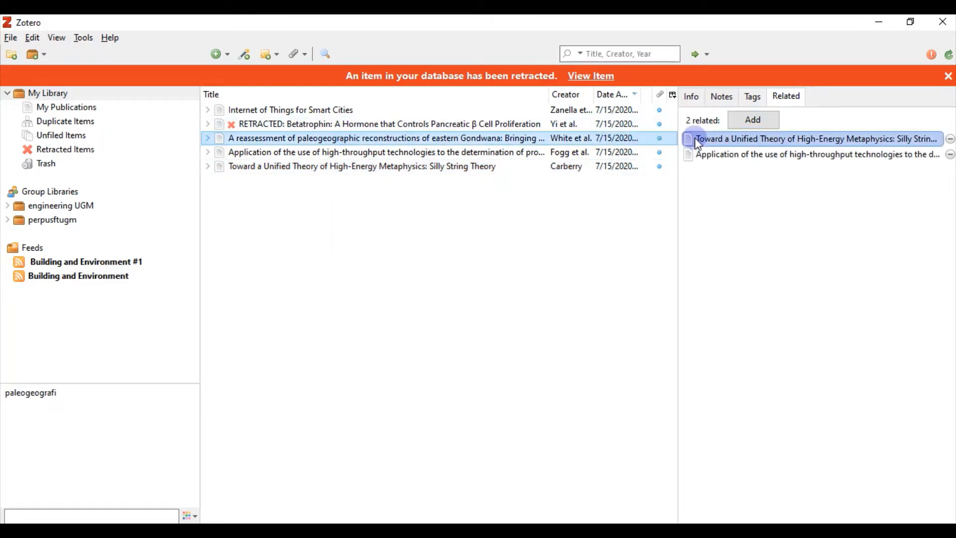
pyautogui.click(720, 155)
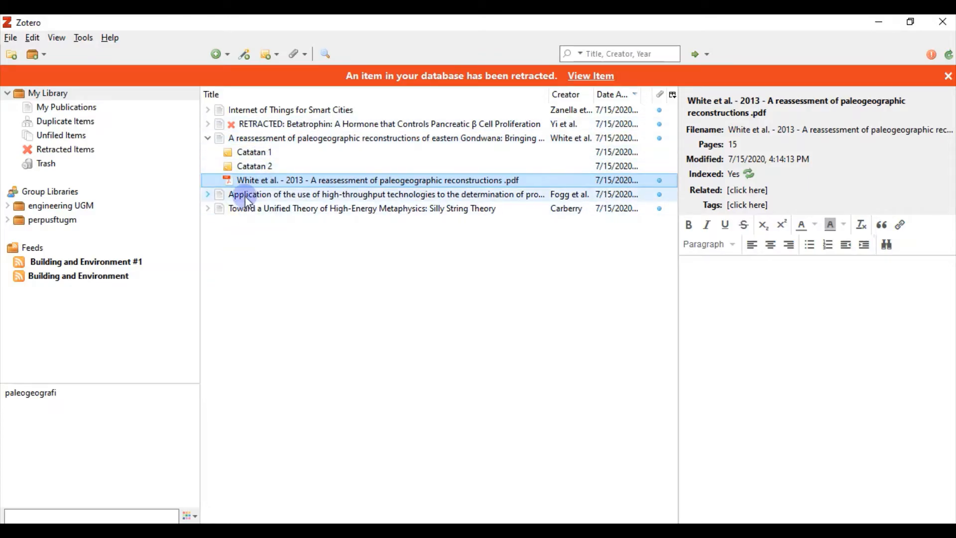
# Open the high-throughput technologies article's PDF in Foxit Reader, maximize the window and go to the abstract on page 2
pyautogui.click(213, 197)
pyautogui.click(207, 194)
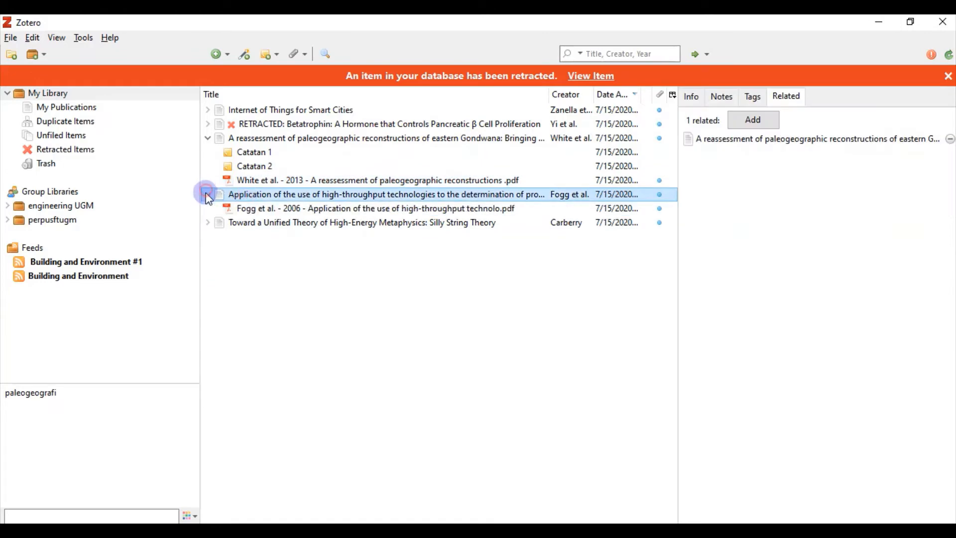
pyautogui.doubleClick(259, 196)
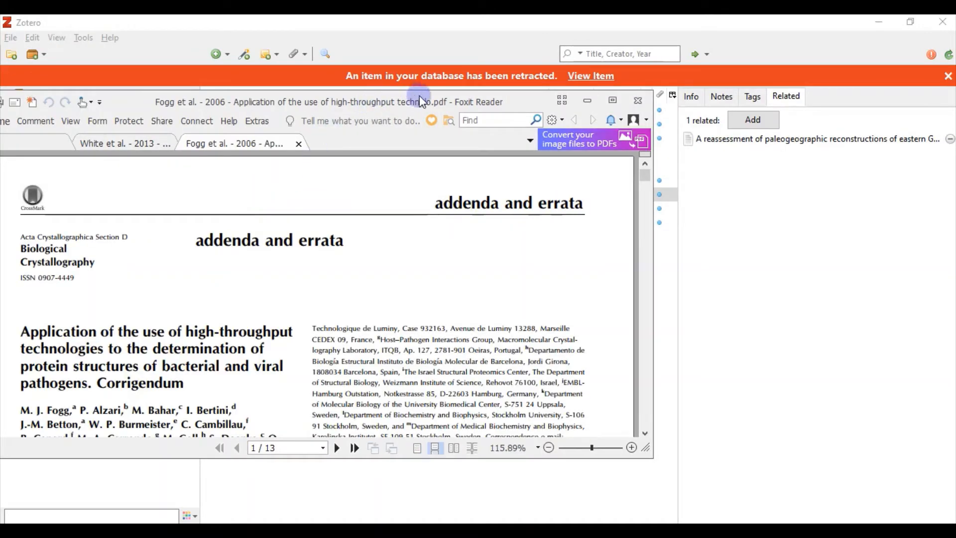
pyautogui.doubleClick(419, 95)
pyautogui.scroll(-12, 442, 220)
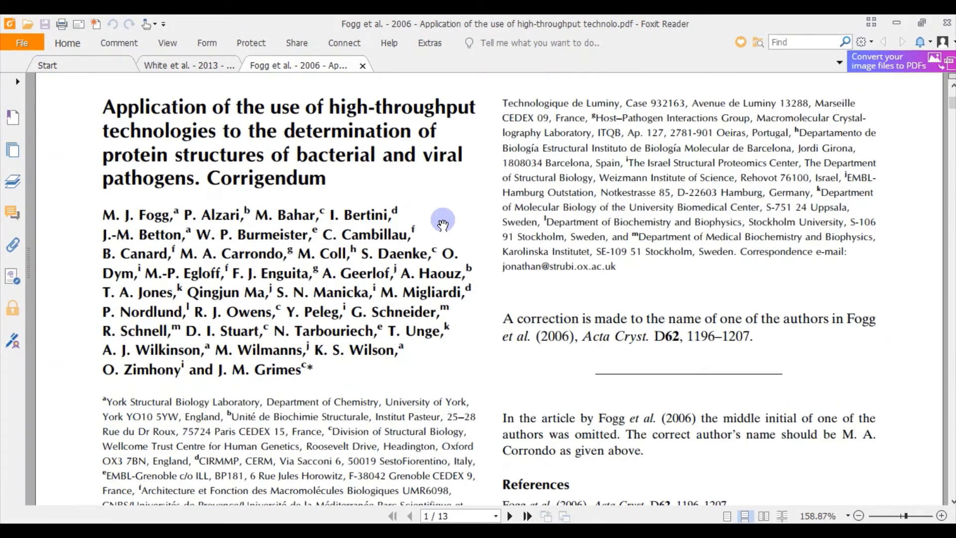
pyautogui.scroll(-15, 442, 223)
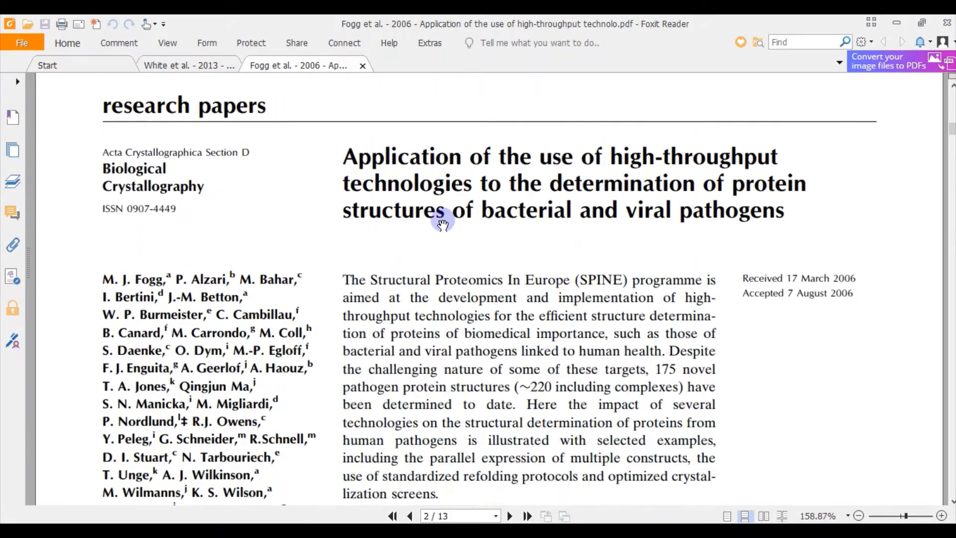
pyautogui.scroll(3, 442, 224)
pyautogui.scroll(-1, 442, 223)
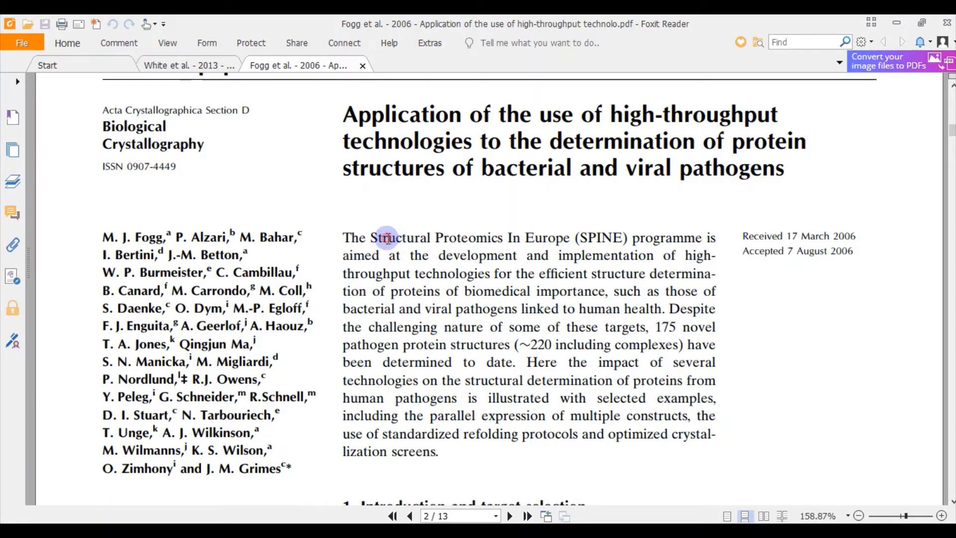
pyautogui.moveTo(349, 237); pyautogui.dragTo(435, 297)
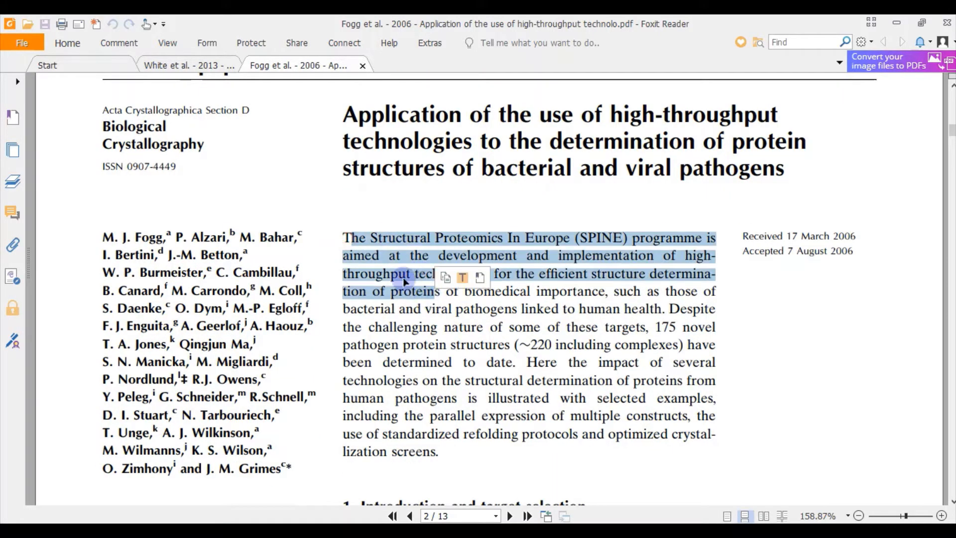
pyautogui.click(352, 245)
pyautogui.moveTo(341, 238); pyautogui.dragTo(439, 305)
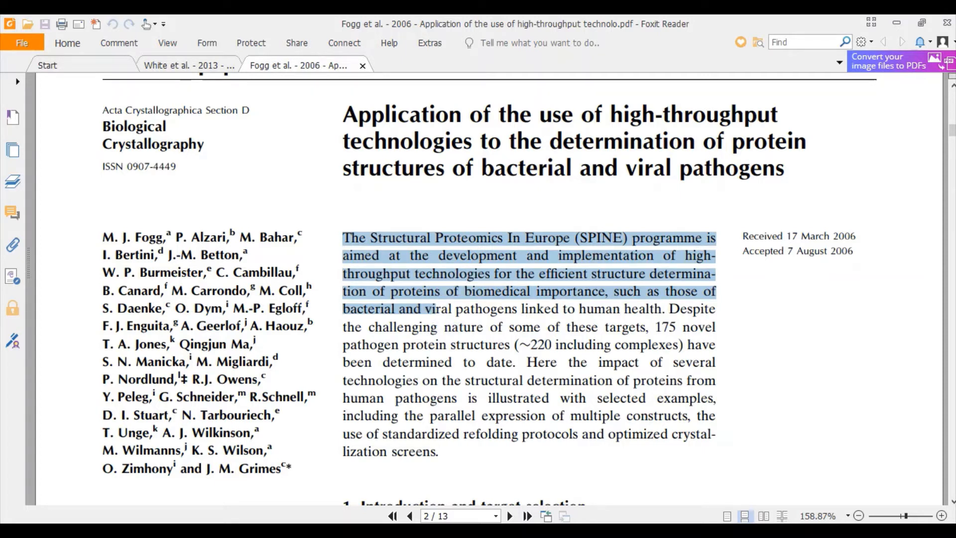
pyautogui.click(382, 209)
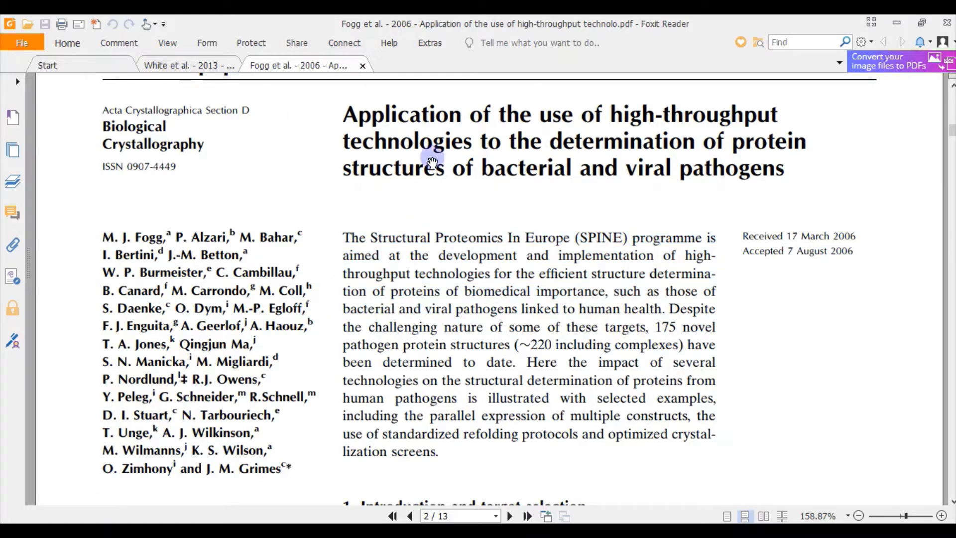
# Add a note reading "komentar" to the abstract on page 2, with its popup placed over the abstract's right edge
pyautogui.click(127, 45)
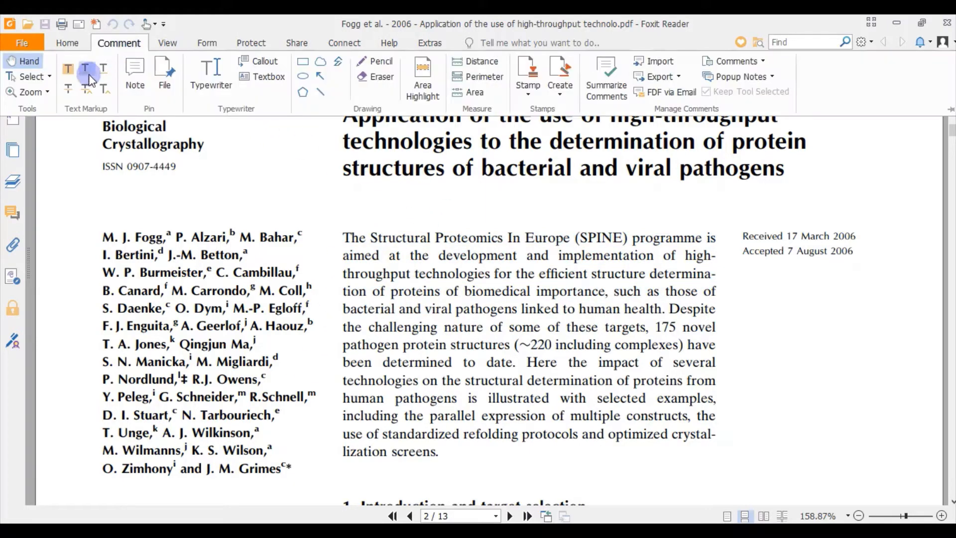
pyautogui.click(141, 69)
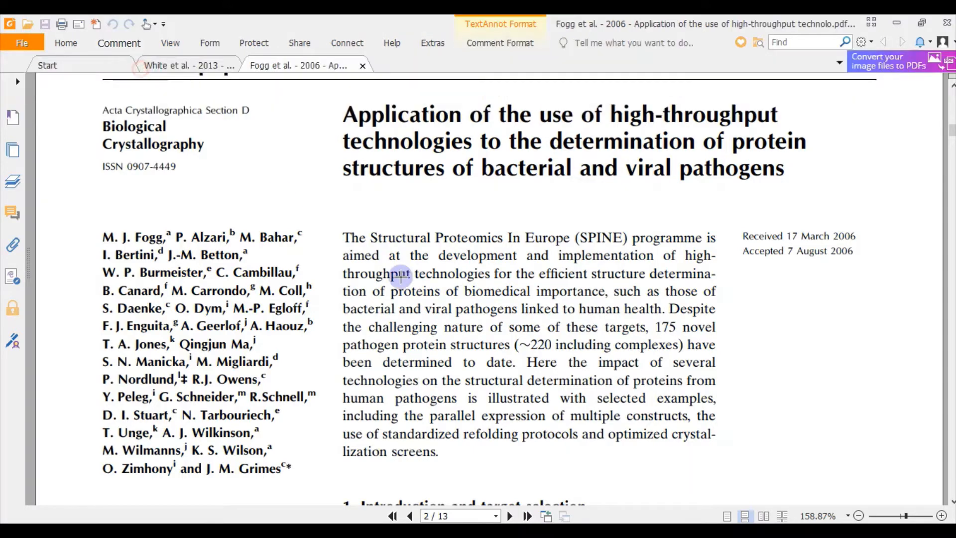
pyautogui.click(483, 283)
pyautogui.moveTo(811, 284); pyautogui.dragTo(644, 268)
pyautogui.click(632, 307)
pyautogui.write('komentar')
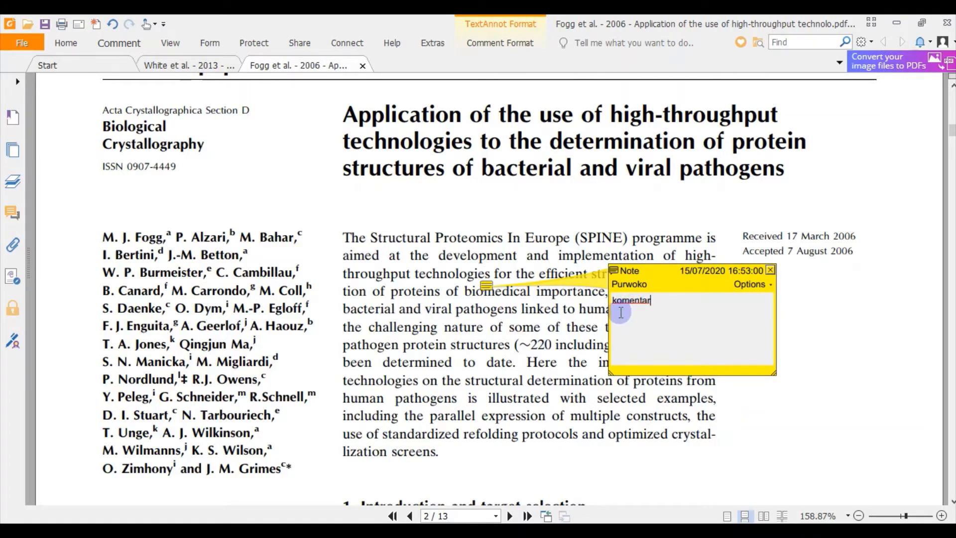
pyautogui.click(587, 315)
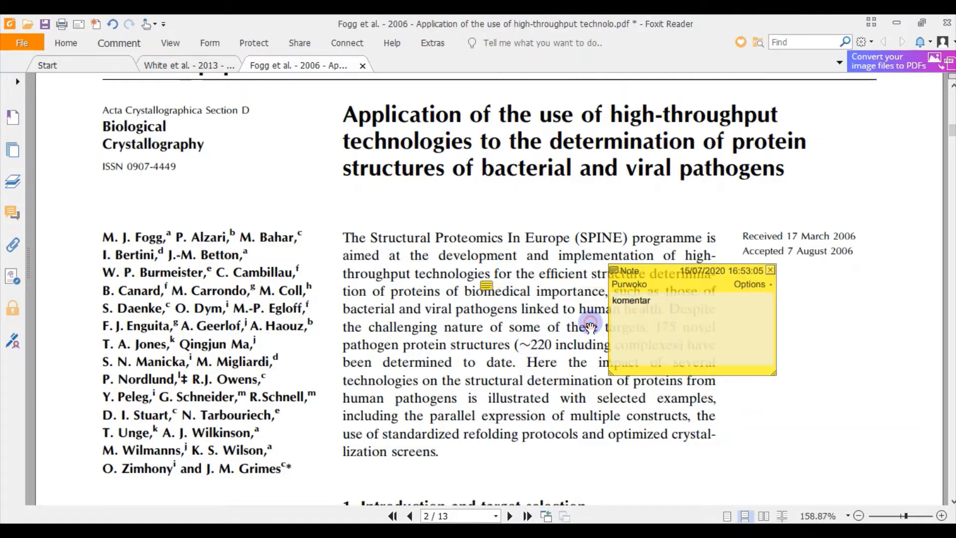
# Add a note reading "komentar lagi" to the Table 1 description on page 3, with its popup placed beside the marker
pyautogui.scroll(-8, 567, 323)
pyautogui.scroll(-8, 567, 323)
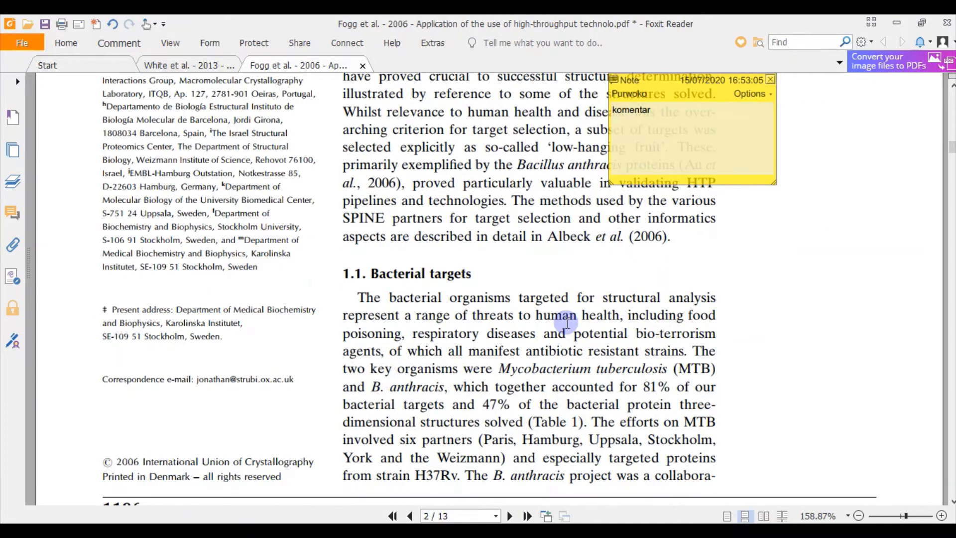
pyautogui.scroll(11, 561, 297)
pyautogui.scroll(5, 562, 296)
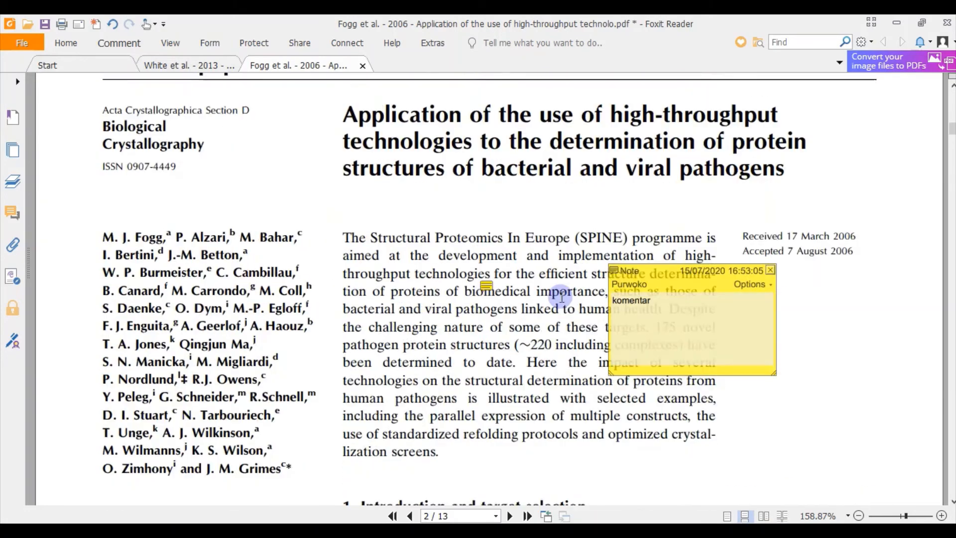
pyautogui.scroll(-12, 561, 296)
pyautogui.scroll(-4, 561, 296)
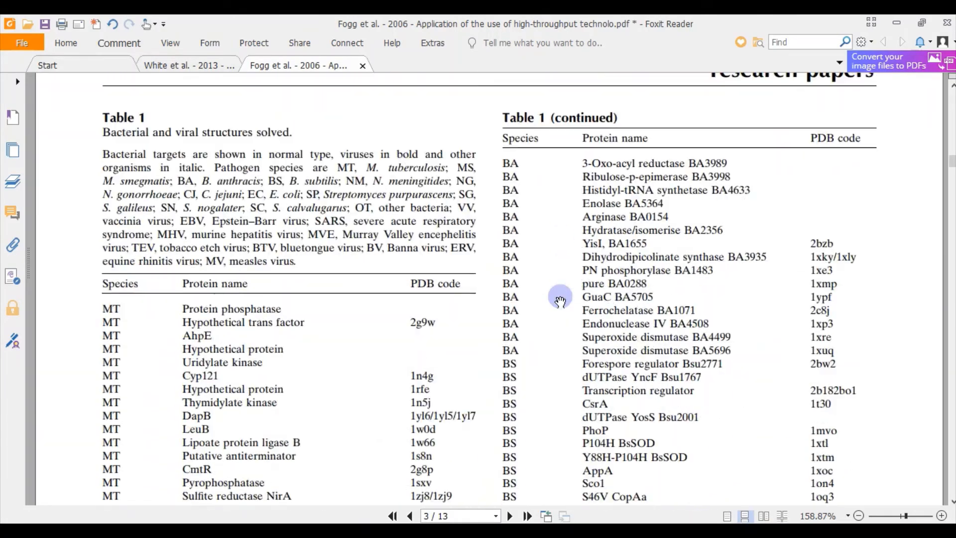
pyautogui.rightClick(250, 173)
pyautogui.press('Escape')
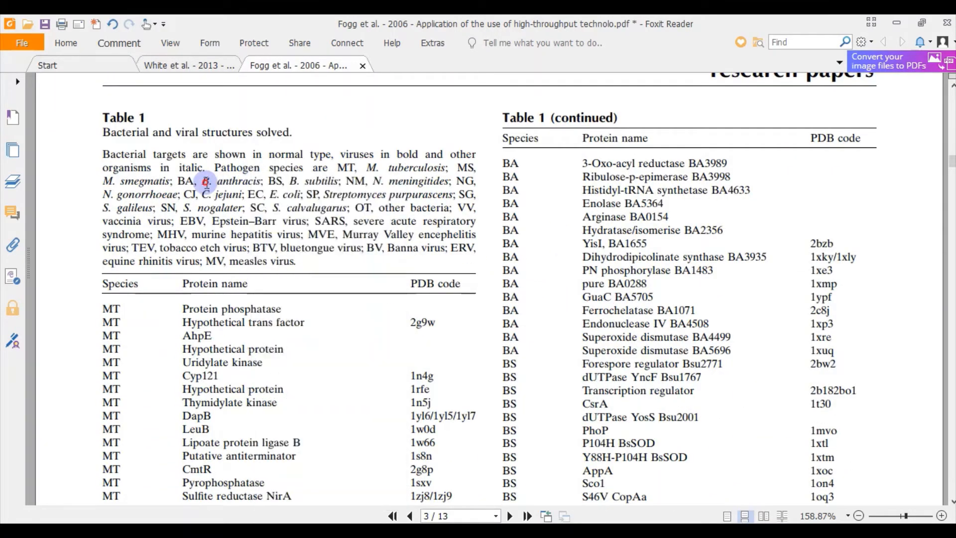
pyautogui.click(119, 42)
pyautogui.click(133, 80)
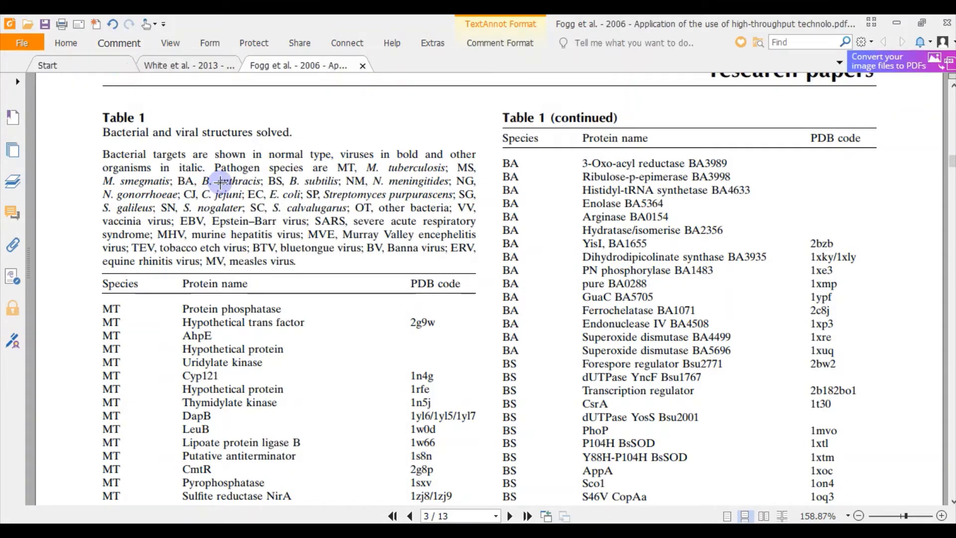
pyautogui.click(225, 187)
pyautogui.moveTo(791, 211); pyautogui.dragTo(322, 190)
pyautogui.write('tar lagi')
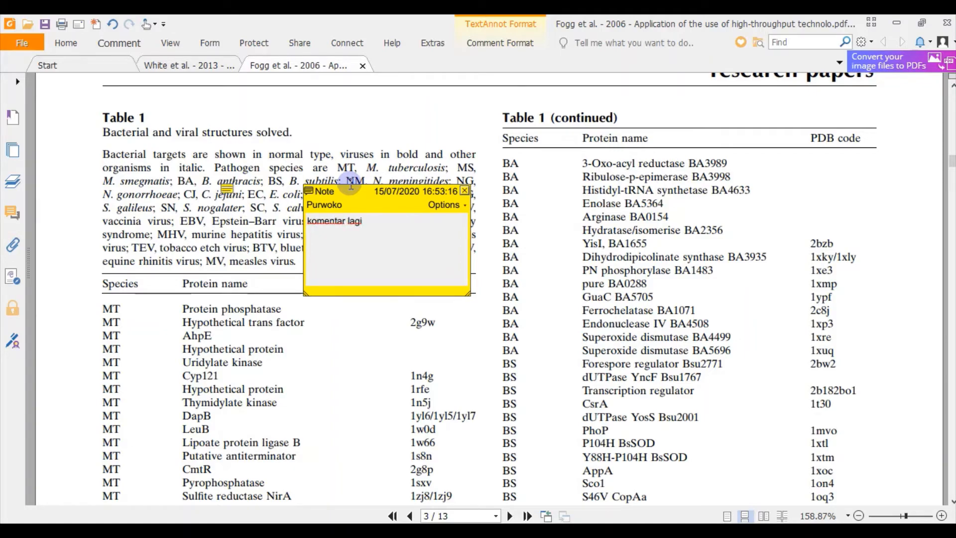
pyautogui.click(362, 147)
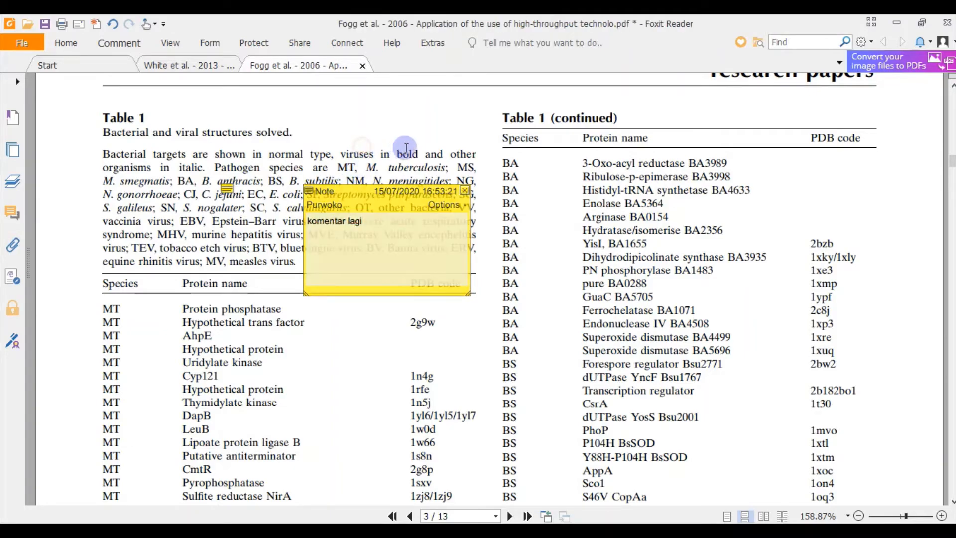
# Review the notes on pages 2 and 3 and save the annotated PDF
pyautogui.scroll(-5, 431, 153)
pyautogui.scroll(20, 431, 153)
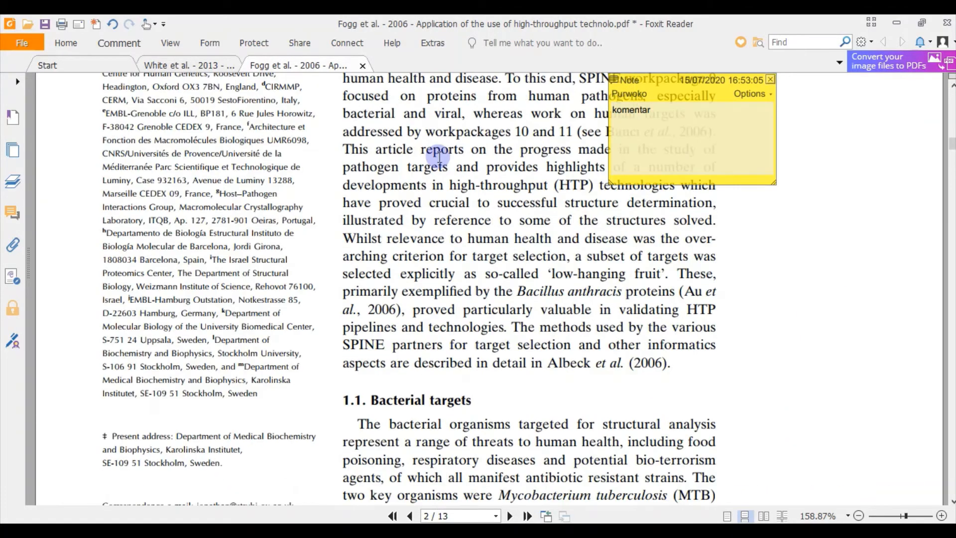
pyautogui.scroll(-20, 520, 149)
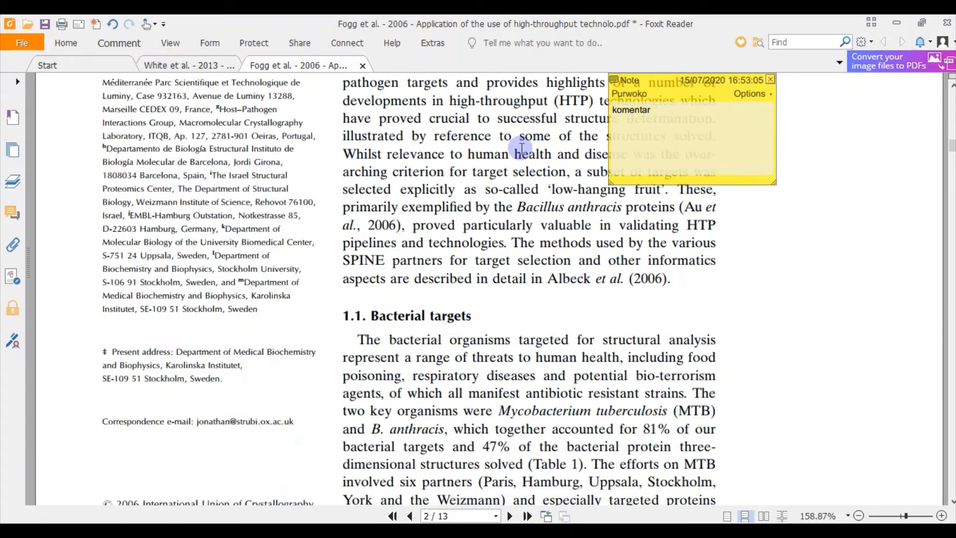
pyautogui.scroll(-6, 520, 148)
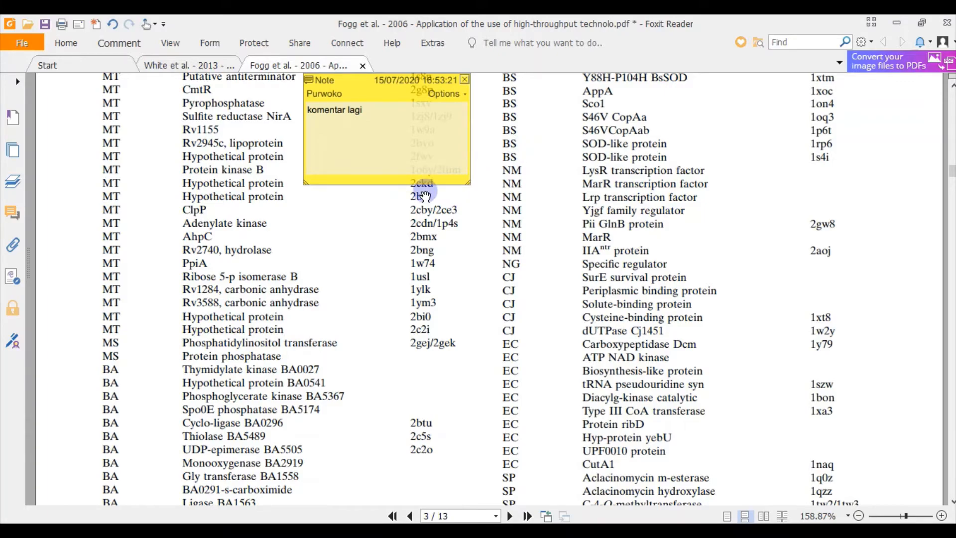
pyautogui.scroll(6, 426, 191)
pyautogui.scroll(8, 425, 193)
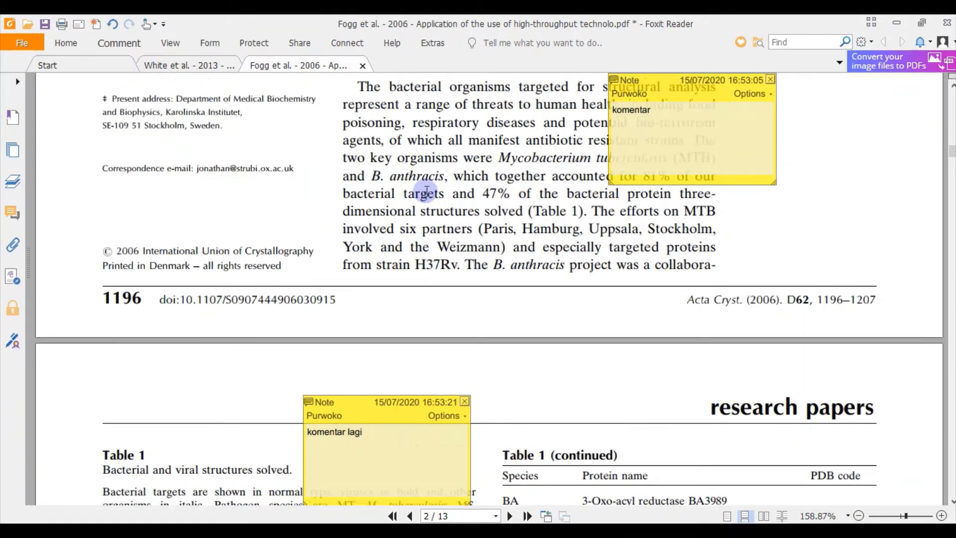
pyautogui.scroll(11, 426, 191)
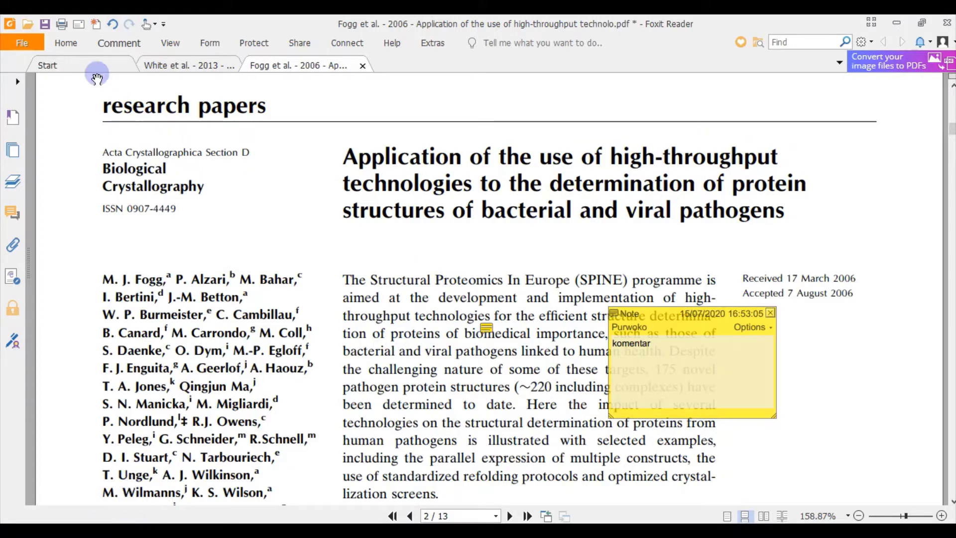
pyautogui.click(45, 24)
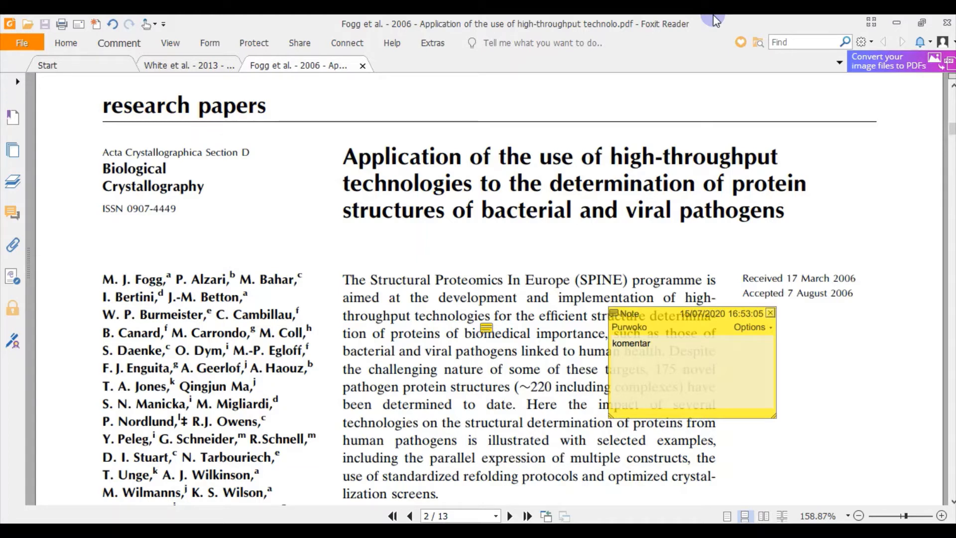
pyautogui.scroll(-3, 658, 199)
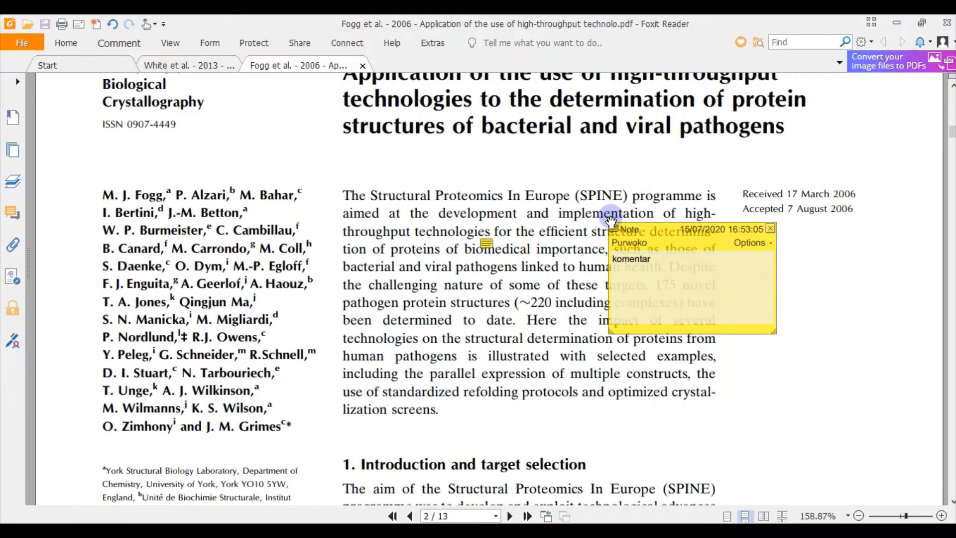
pyautogui.moveTo(658, 193); pyautogui.dragTo(588, 174)
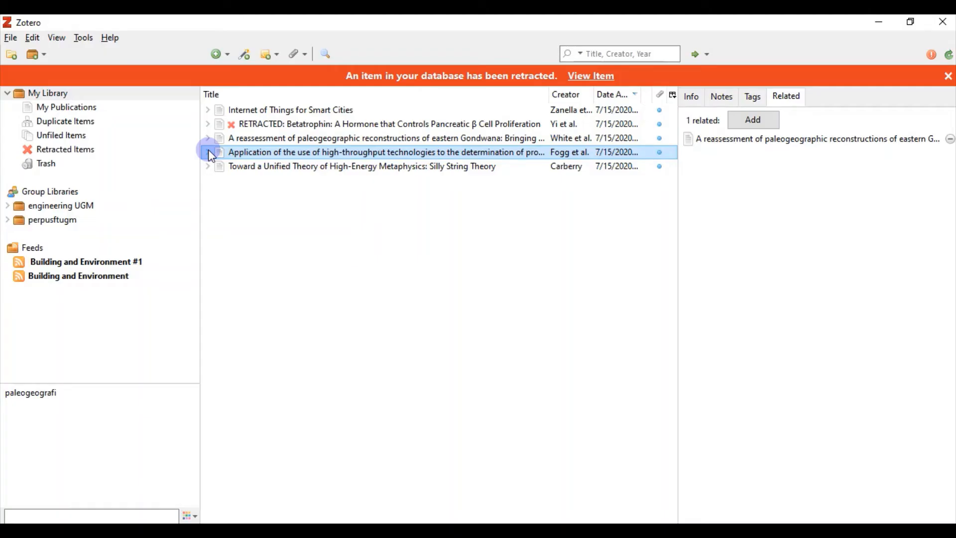
# Switch to Zotero and open the Sync preferences, with the window placed so that the settings are readable
pyautogui.click(11, 37)
pyautogui.moveTo(31, 39)
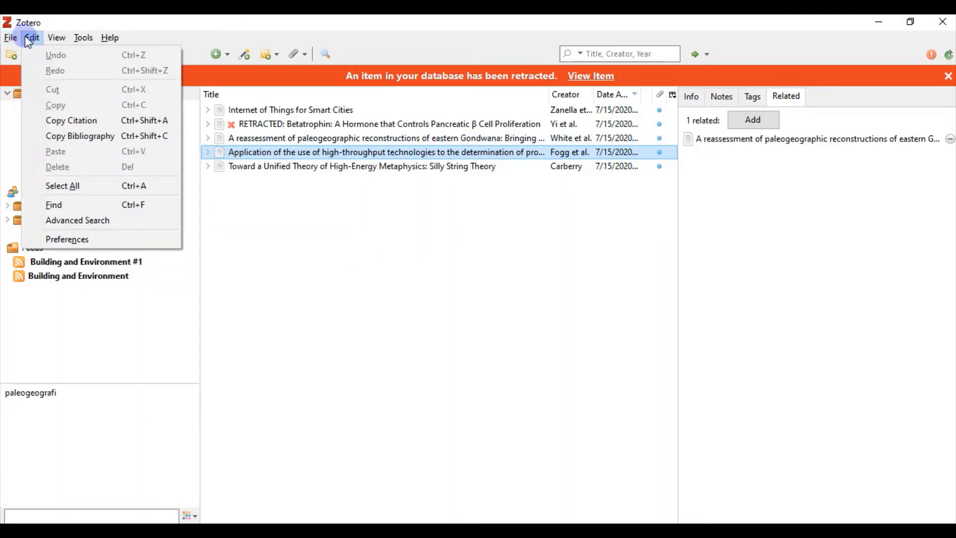
pyautogui.click(69, 240)
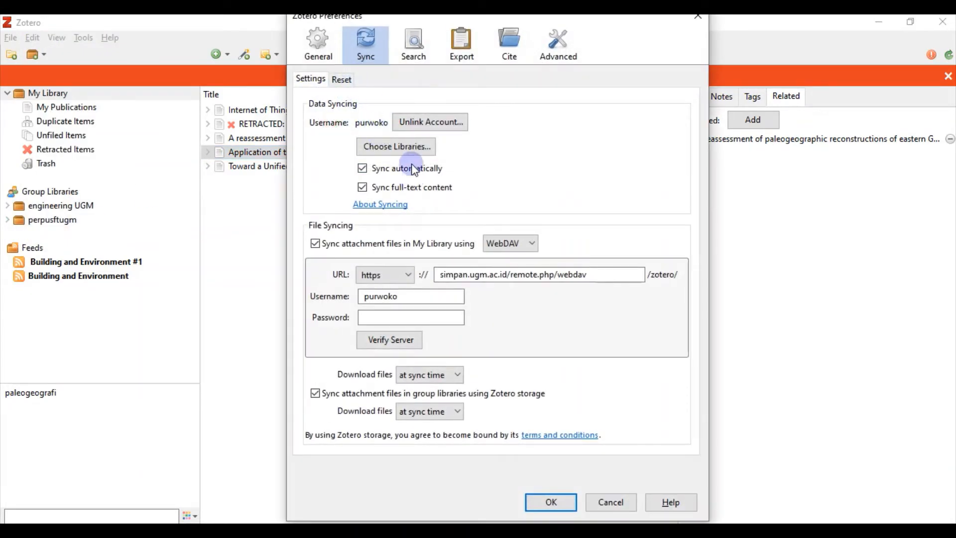
pyautogui.moveTo(368, 19); pyautogui.dragTo(378, 50)
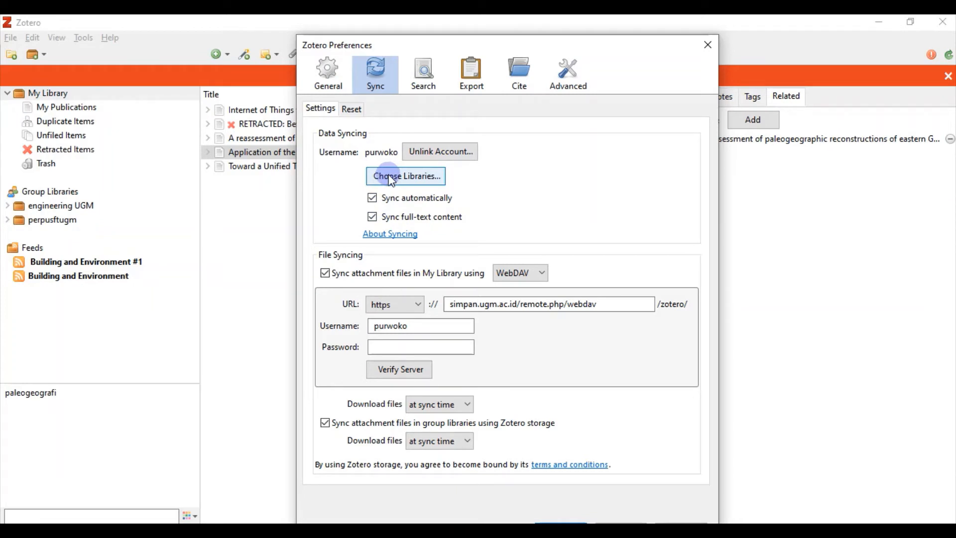
# Set attachment file syncing for My Library to Zotero and back to WebDAV
pyautogui.click(515, 274)
pyautogui.click(515, 290)
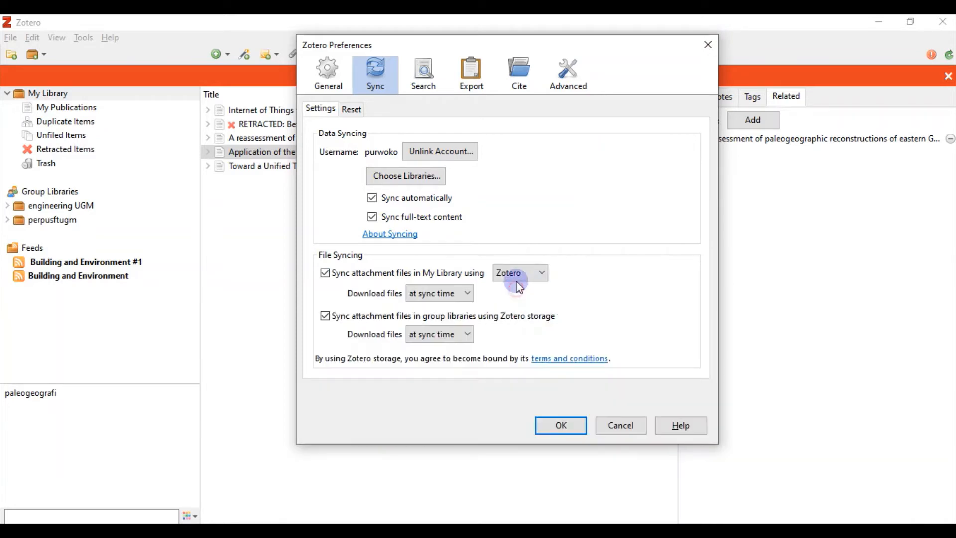
pyautogui.click(516, 275)
pyautogui.click(515, 304)
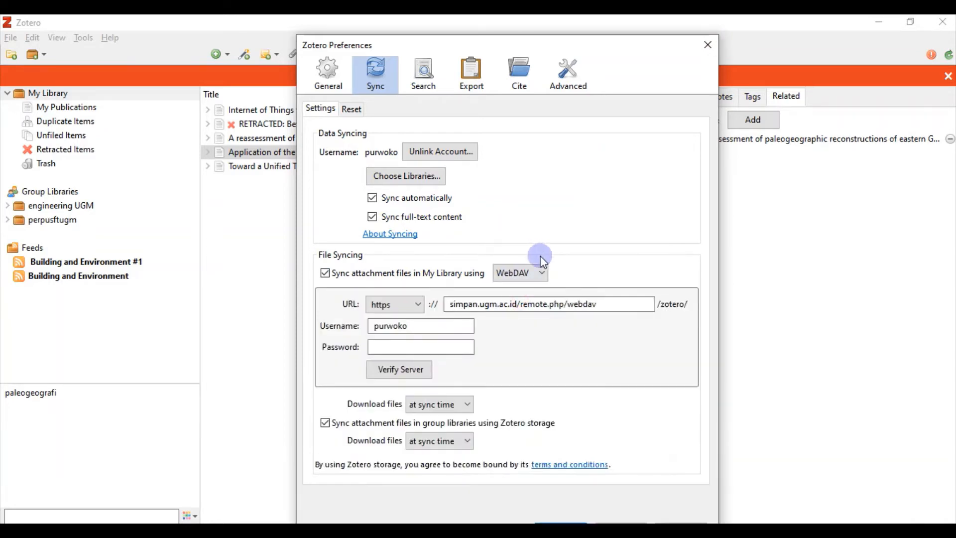
# Highlight the WebDAV server address, close the preferences and sync the library
pyautogui.moveTo(603, 305); pyautogui.dragTo(433, 305)
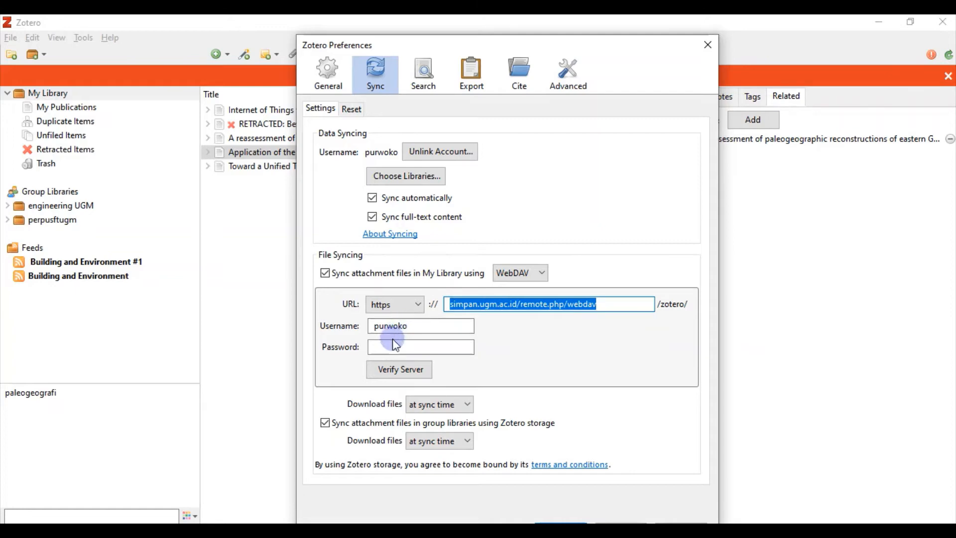
pyautogui.click(706, 46)
pyautogui.click(949, 55)
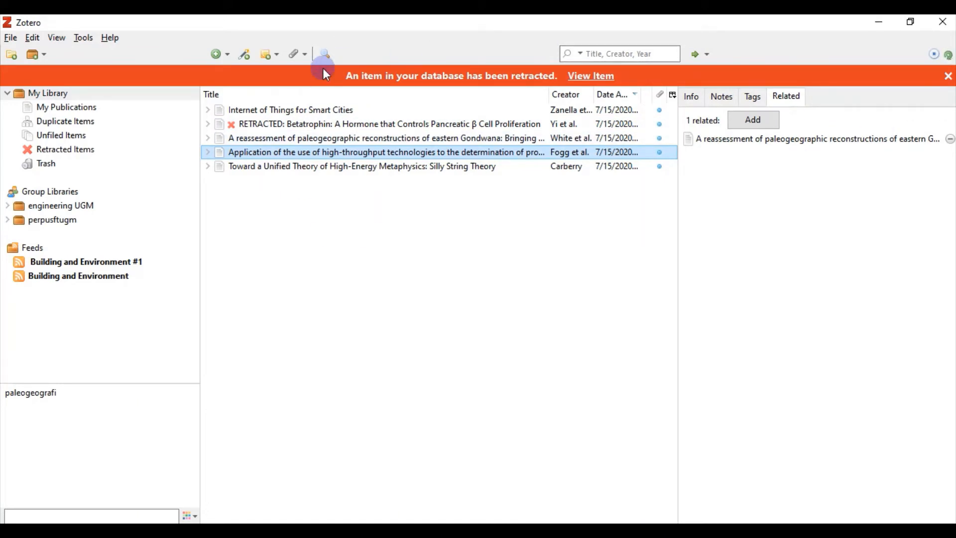
# Reopen the Sync preferences and expand the high-throughput technologies article in the library to show its attached PDF
pyautogui.click(57, 38)
pyautogui.moveTo(32, 38)
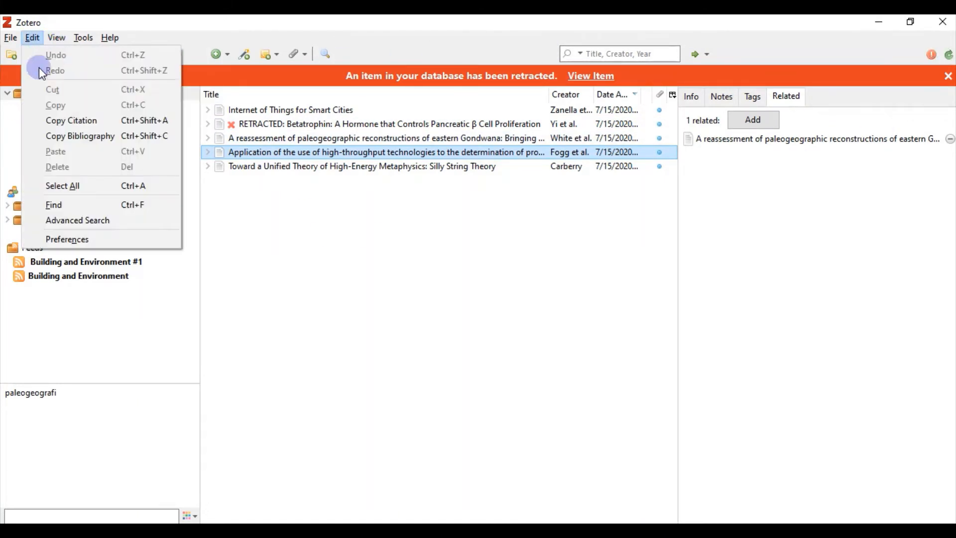
pyautogui.click(65, 239)
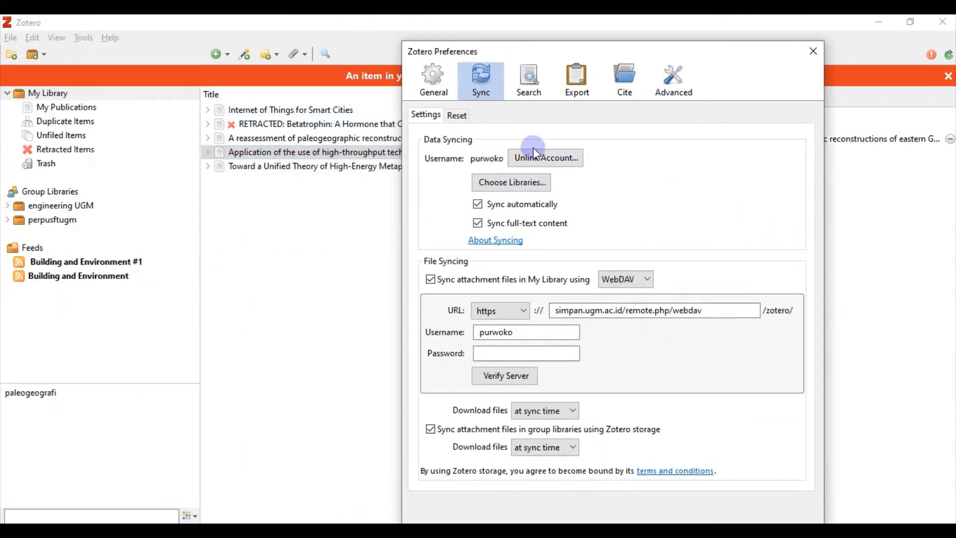
pyautogui.click(210, 156)
pyautogui.click(209, 152)
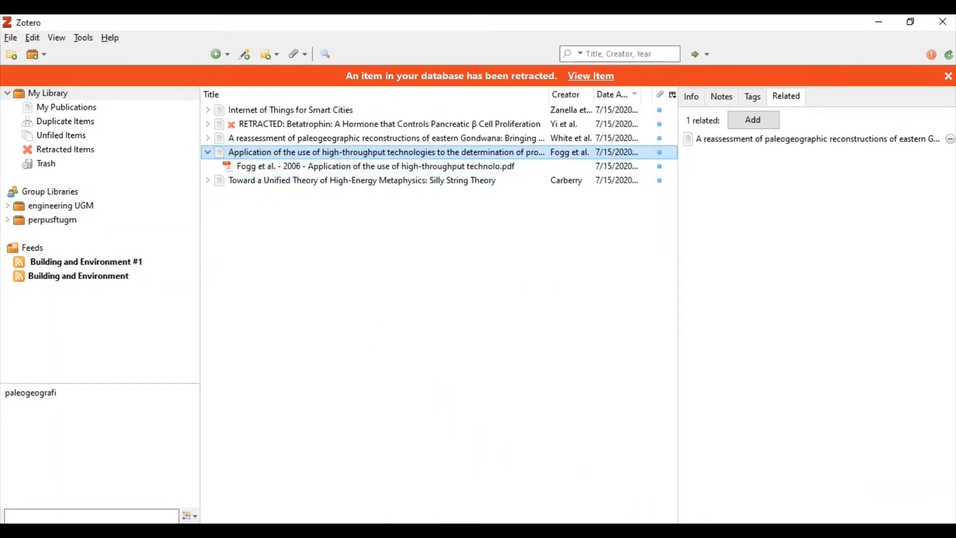
# Check the WebDAV address in the Sync preferences and view the zotero folder in ownCloud in the browser
pyautogui.click(610, 494)
pyautogui.click(641, 314)
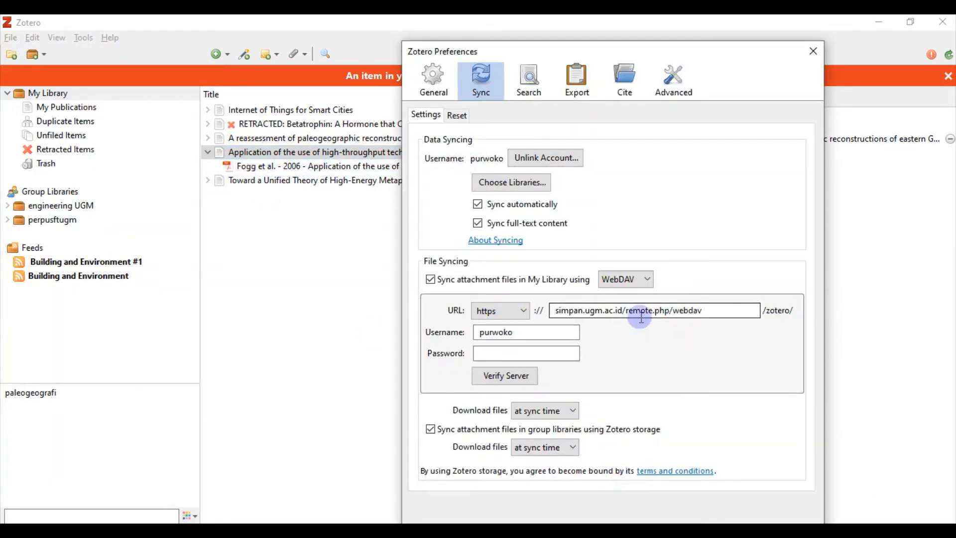
pyautogui.click(813, 51)
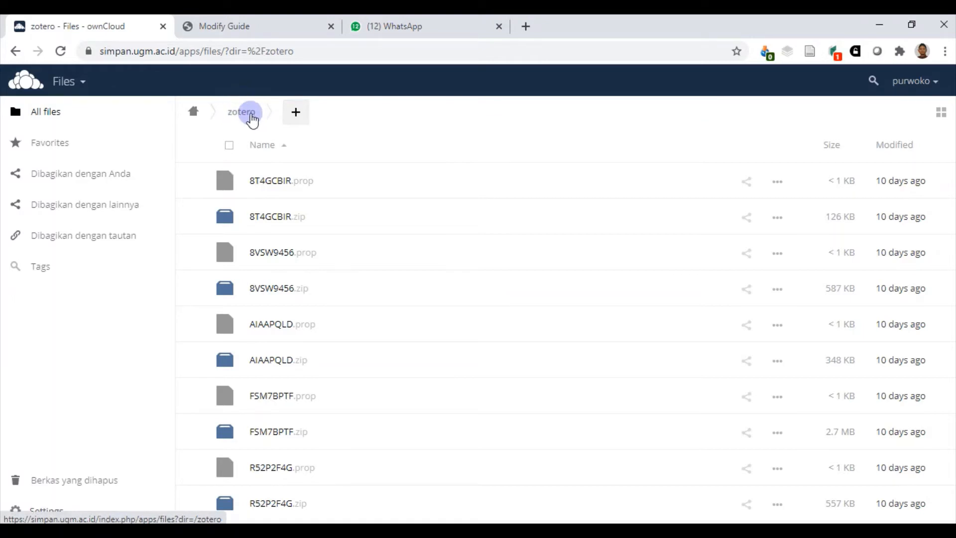
pyautogui.click(572, 531)
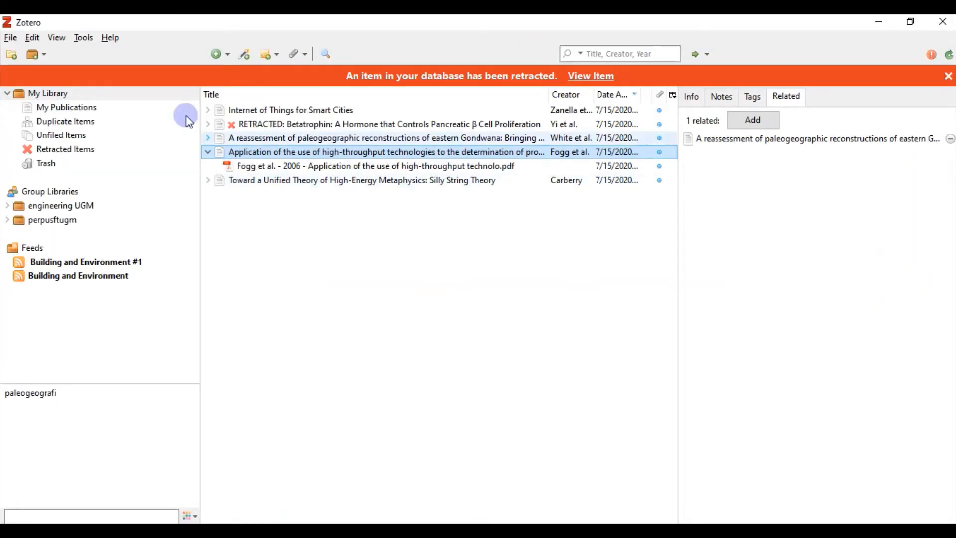
# Compare the /zotero/ ending of the WebDAV address in Zotero's Sync preferences with the zotero folder in ownCloud
pyautogui.click(32, 37)
pyautogui.click(71, 237)
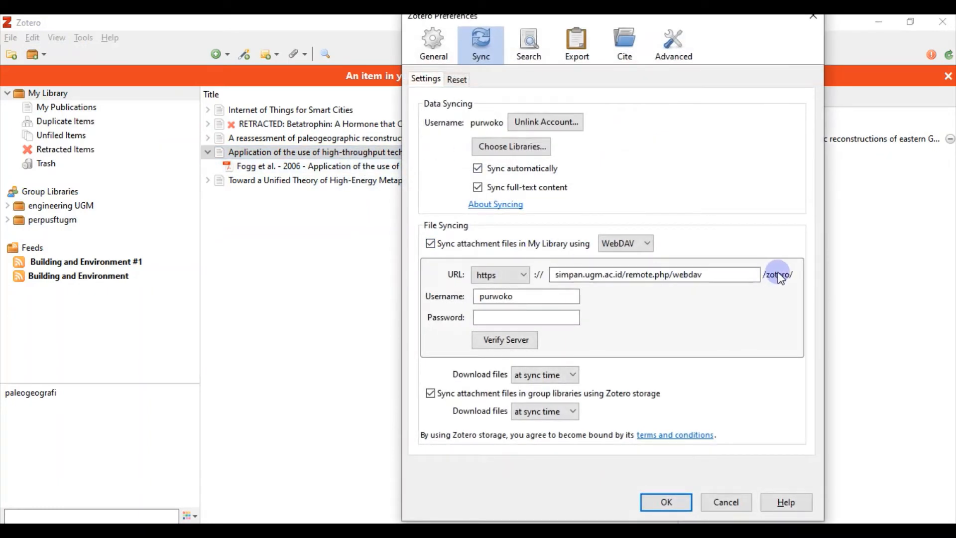
pyautogui.click(726, 502)
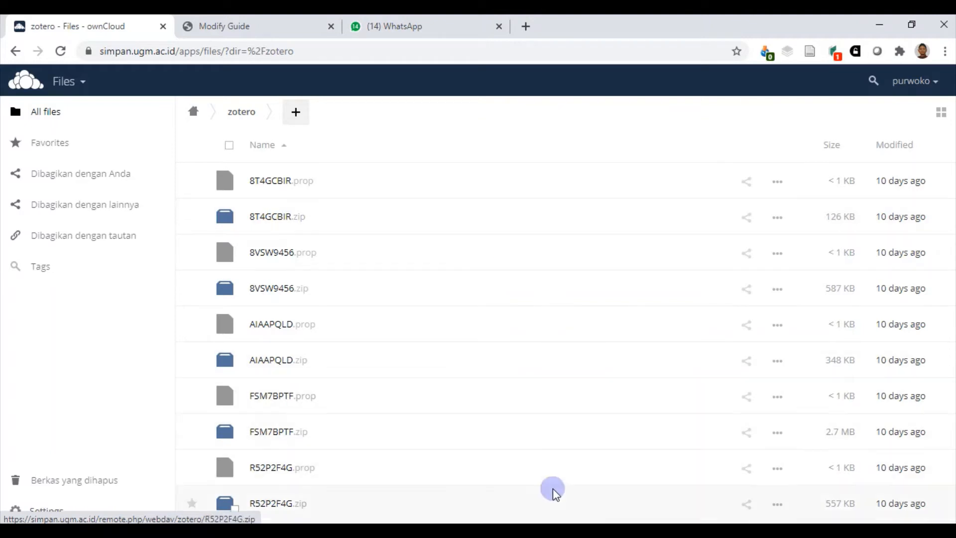
pyautogui.click(564, 531)
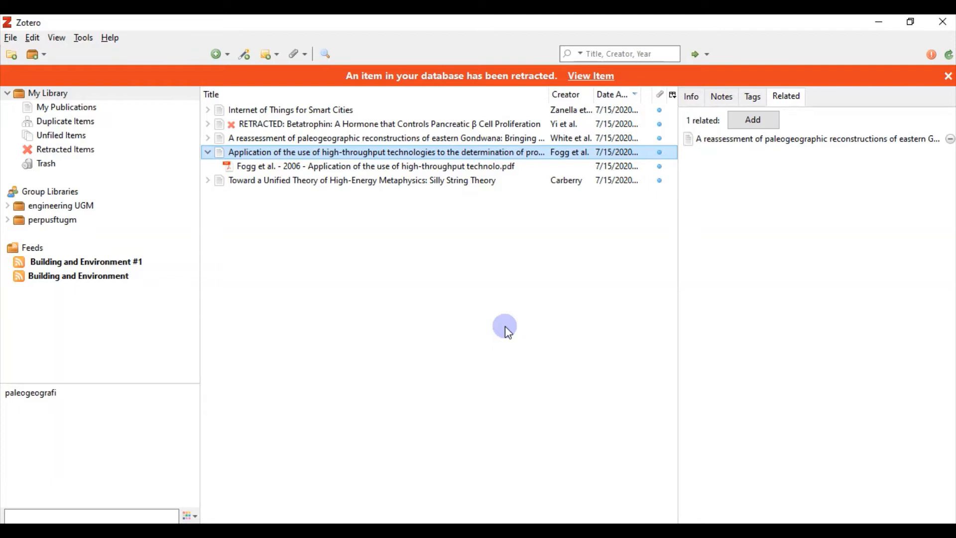
# Review the WebDAV address and login fields in the Sync preferences, leave them without changes and sync the library again
pyautogui.click(33, 38)
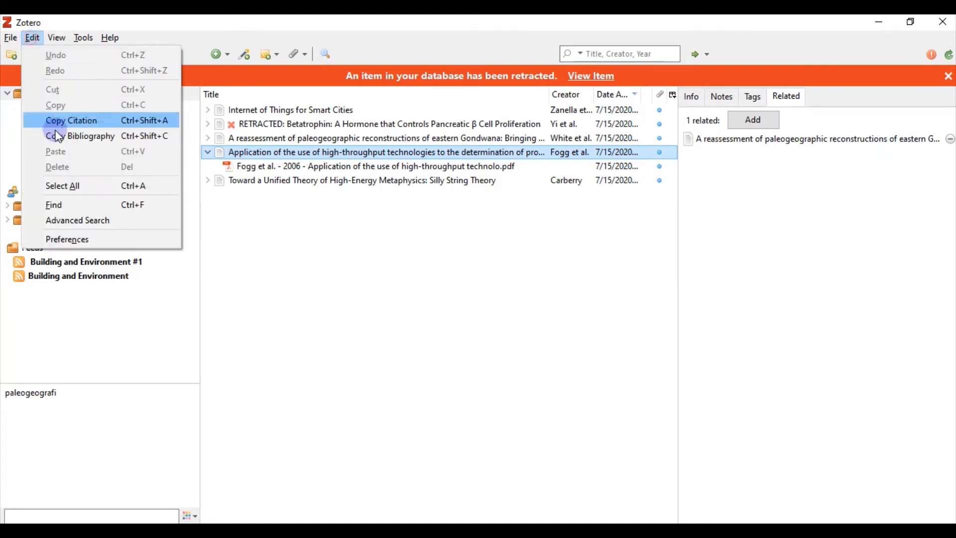
pyautogui.click(65, 240)
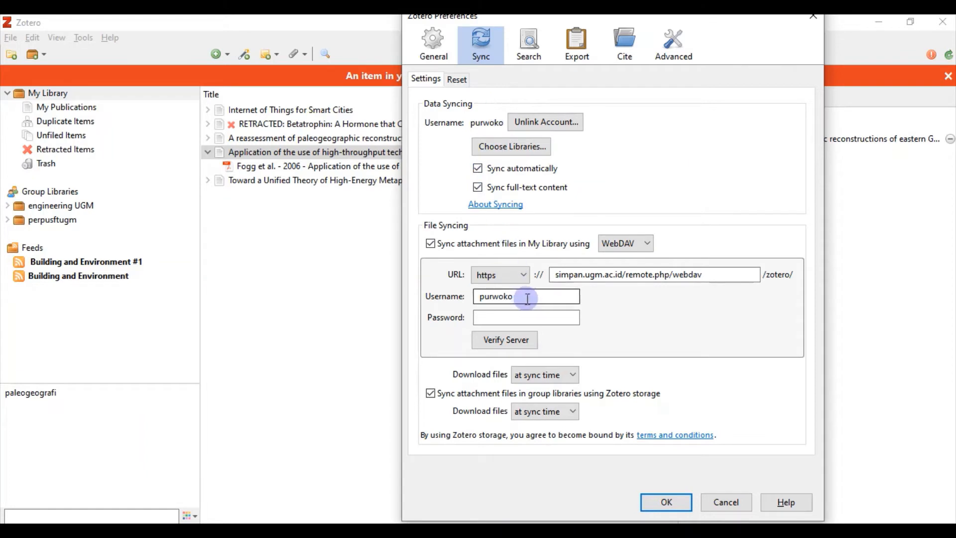
pyautogui.moveTo(714, 277); pyautogui.dragTo(489, 220)
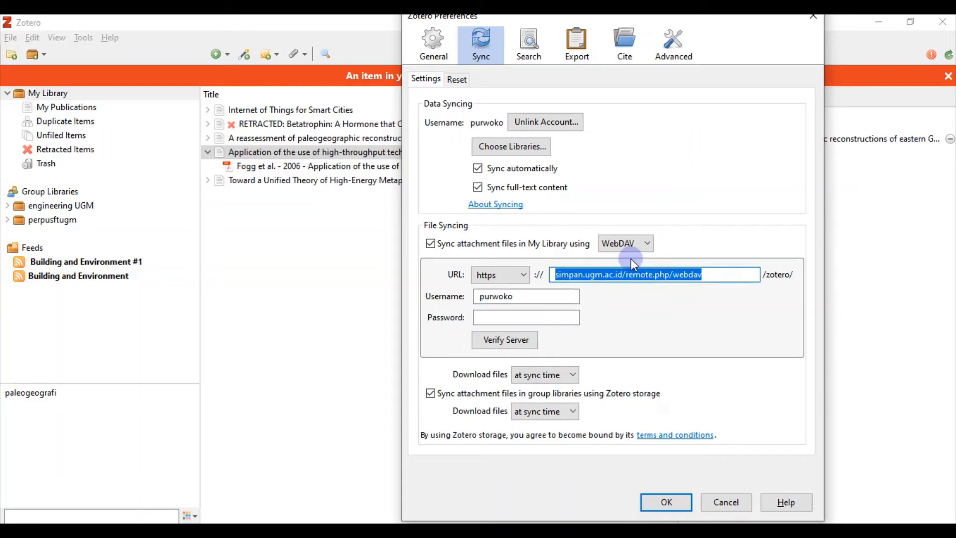
pyautogui.click(721, 503)
pyautogui.click(948, 54)
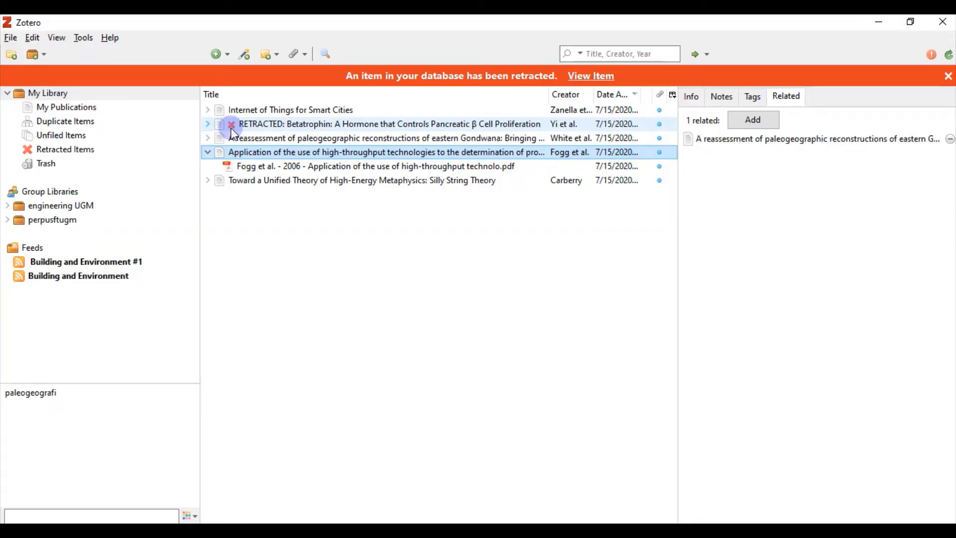
# Collapse the high-throughput technologies article, select My Library and open Advanced Search for it
pyautogui.click(208, 152)
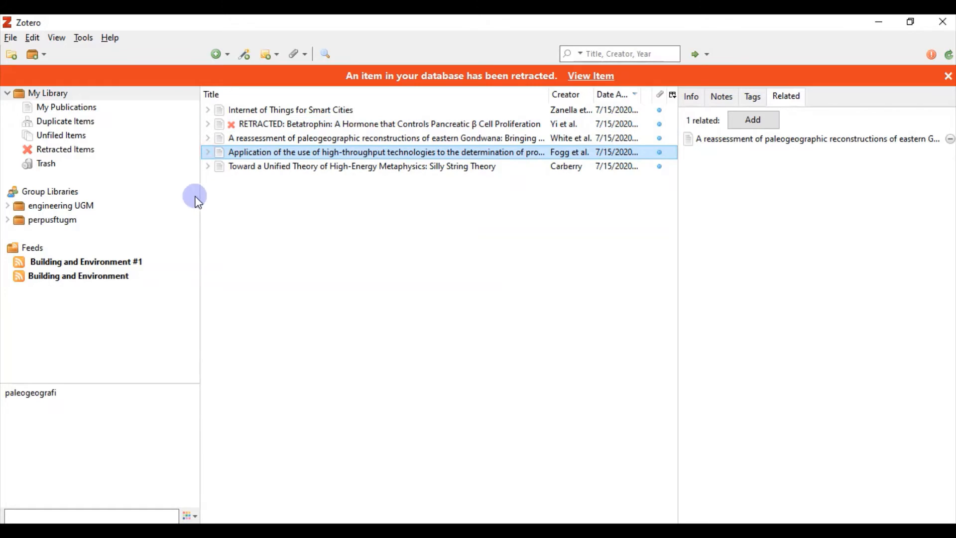
pyautogui.click(44, 94)
pyautogui.click(56, 39)
pyautogui.moveTo(33, 40)
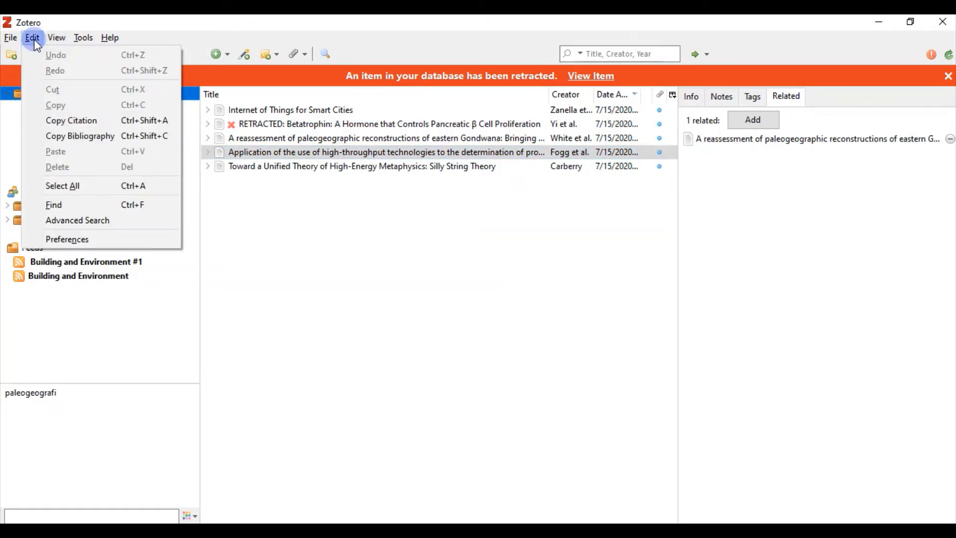
pyautogui.click(90, 224)
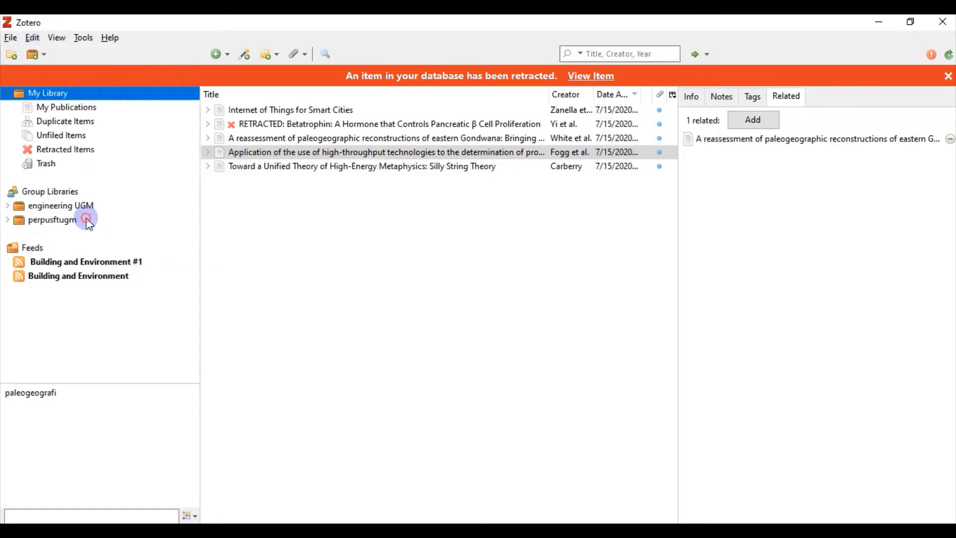
pyautogui.moveTo(429, 60); pyautogui.dragTo(375, 99)
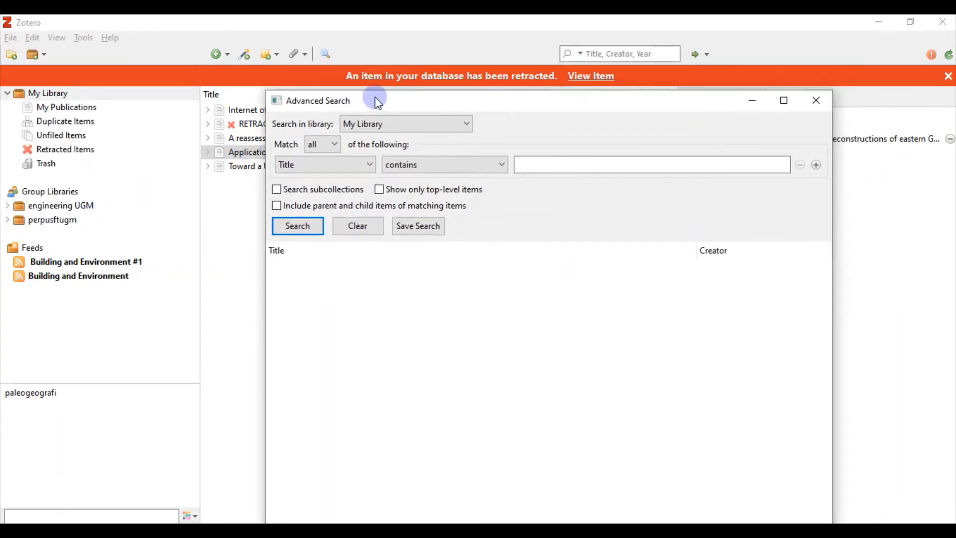
# Examine the match operators and searchable fields for the Advanced Search condition, and make its value ready for entry
pyautogui.click(403, 169)
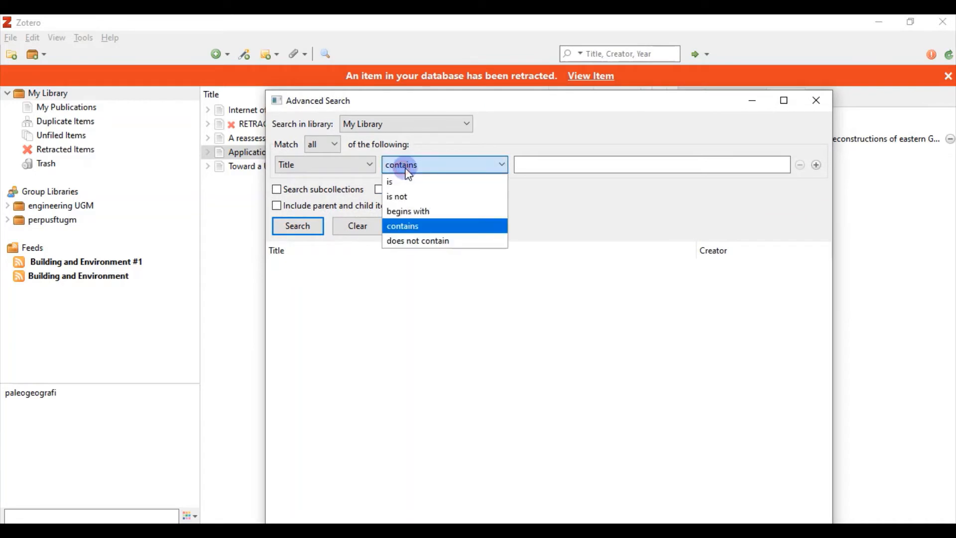
pyautogui.click(336, 165)
pyautogui.click(335, 164)
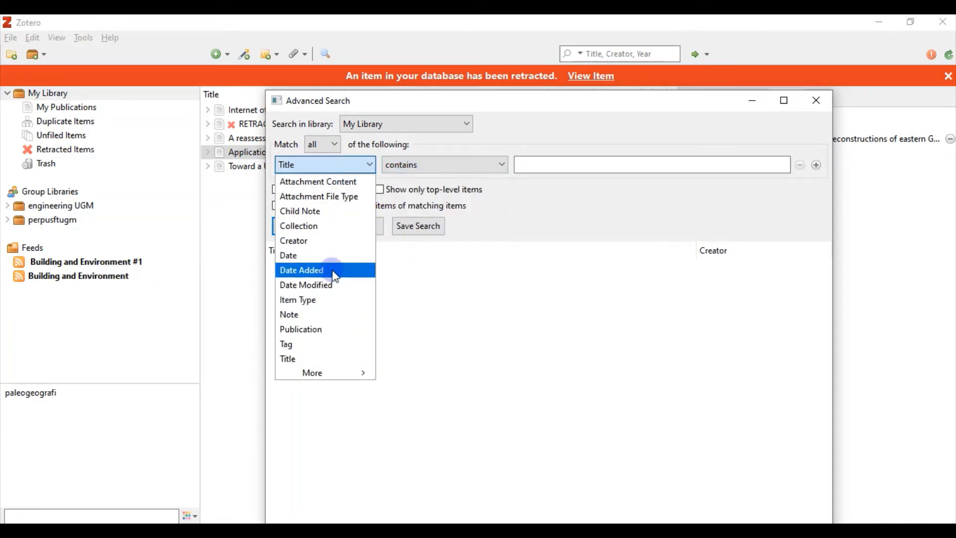
pyautogui.click(369, 164)
pyautogui.click(535, 166)
pyautogui.moveTo(506, 102); pyautogui.dragTo(478, 206)
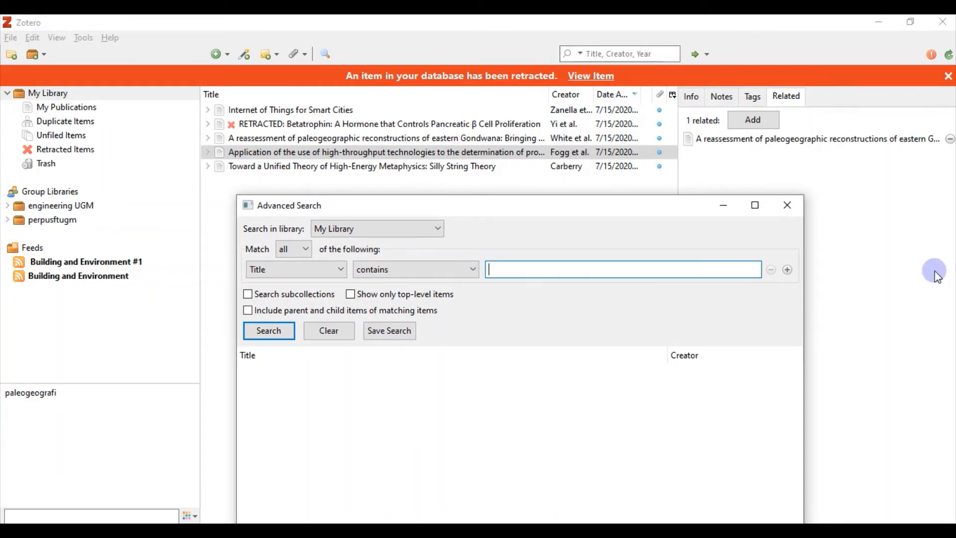
# Search My Library for items whose title contains "hormone" and move the Advanced Search window clear of the library list
pyautogui.write('hormone')
pyautogui.click(280, 330)
pyautogui.click(368, 271)
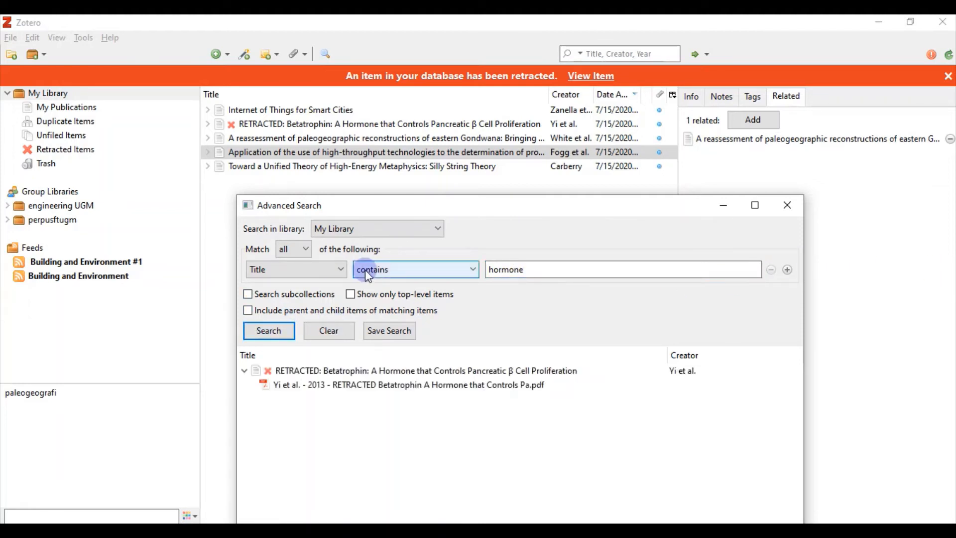
pyautogui.moveTo(358, 209); pyautogui.dragTo(438, 117)
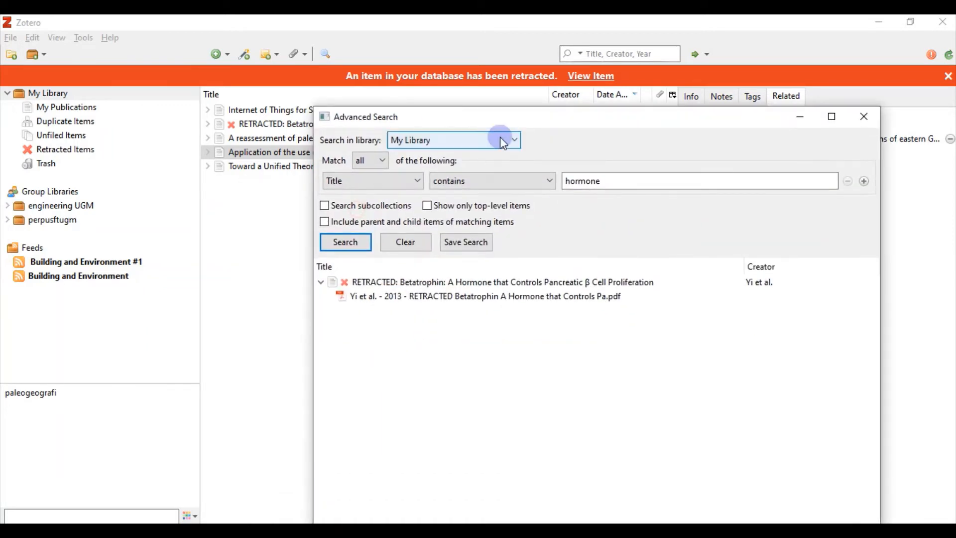
# Save the title search under the name "hormone"
pyautogui.click(464, 243)
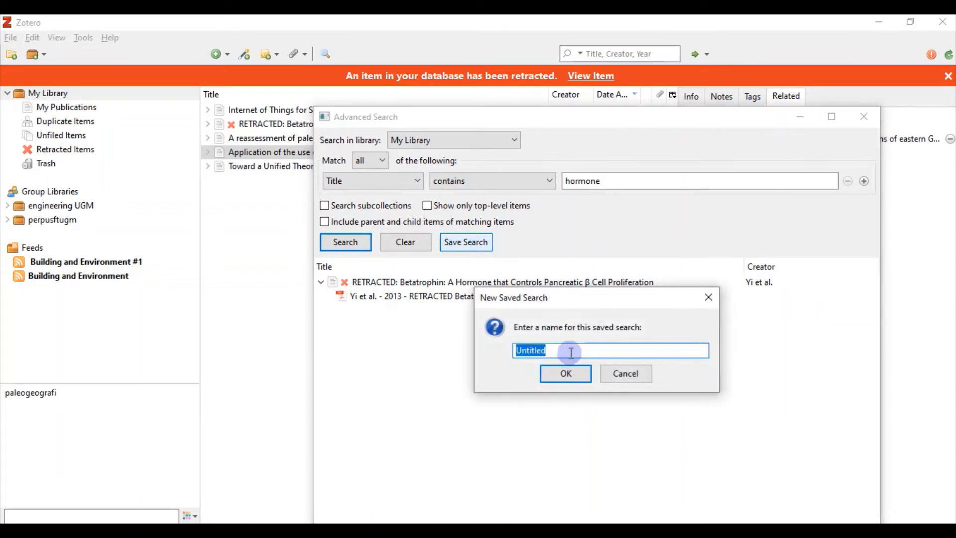
pyautogui.moveTo(572, 353); pyautogui.dragTo(477, 339)
pyautogui.write('hormone')
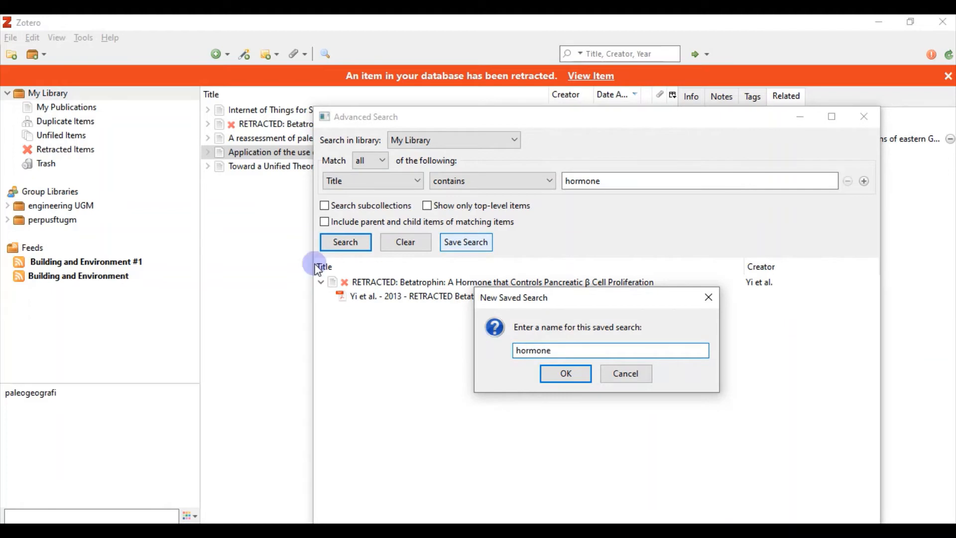
pyautogui.click(573, 376)
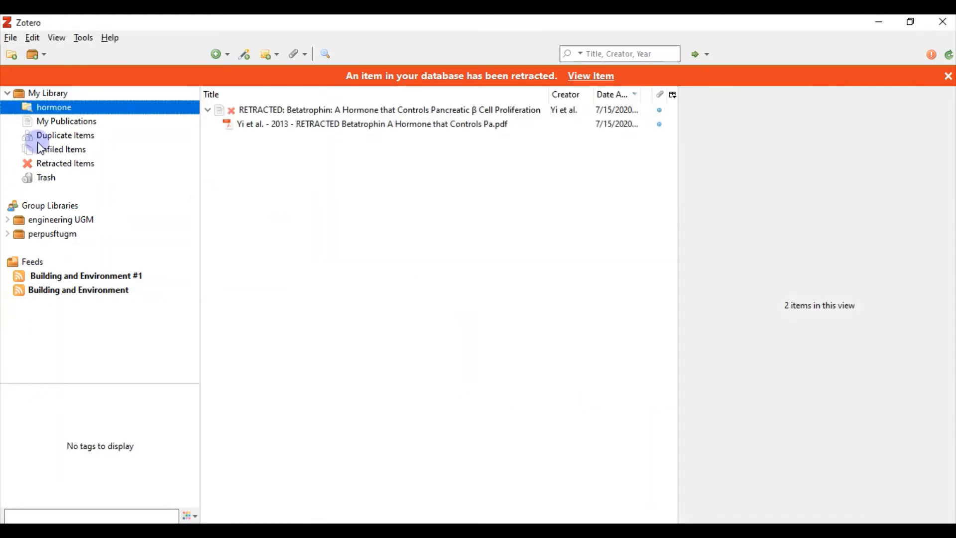
# Compare the items in the hormone saved search with those in My Publications and the full My Library
pyautogui.click(42, 94)
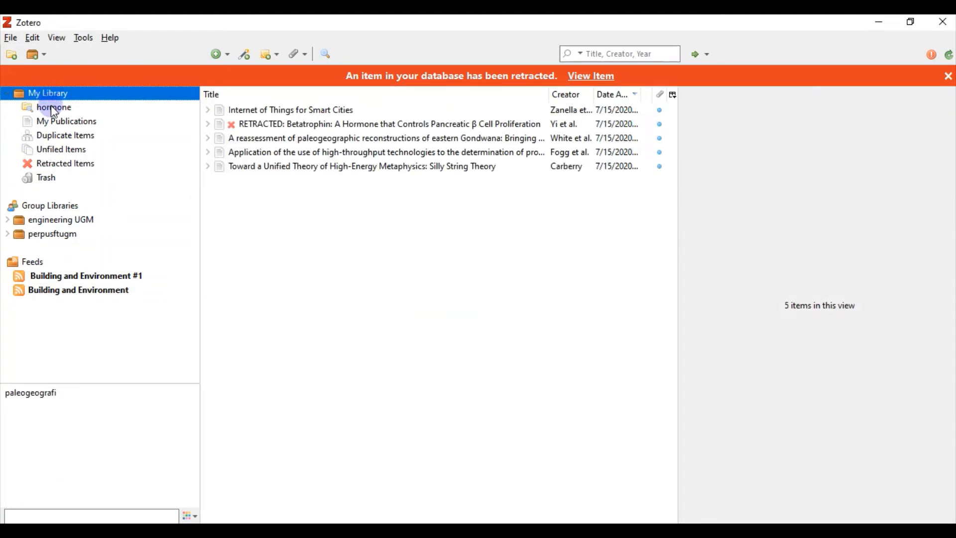
pyautogui.click(52, 106)
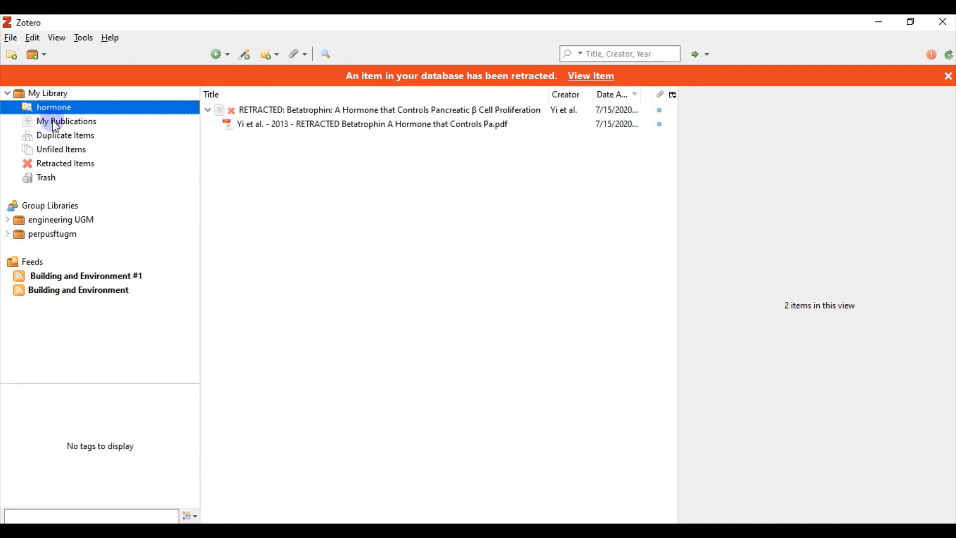
pyautogui.click(53, 120)
pyautogui.click(48, 94)
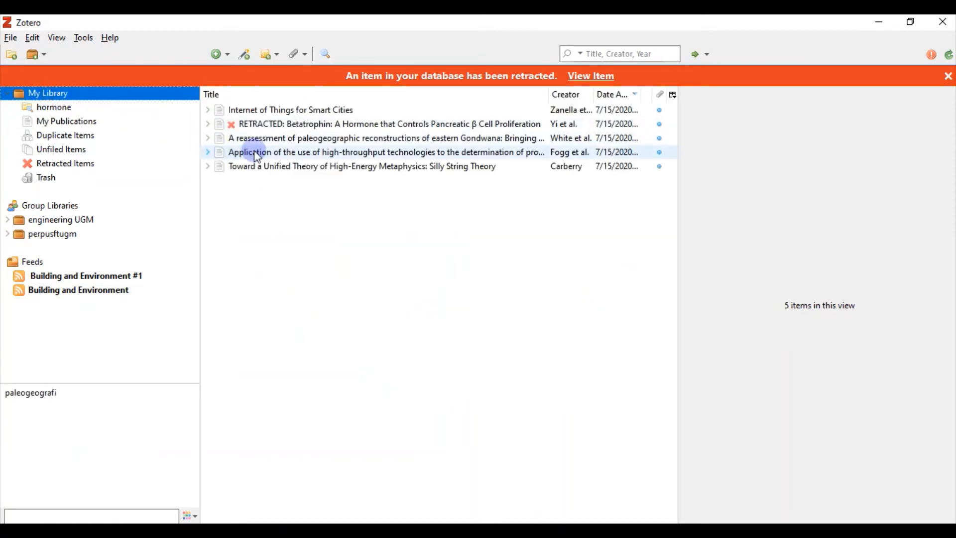
# Append the word "hormone" to the title of the high-throughput technologies article
pyautogui.click(256, 154)
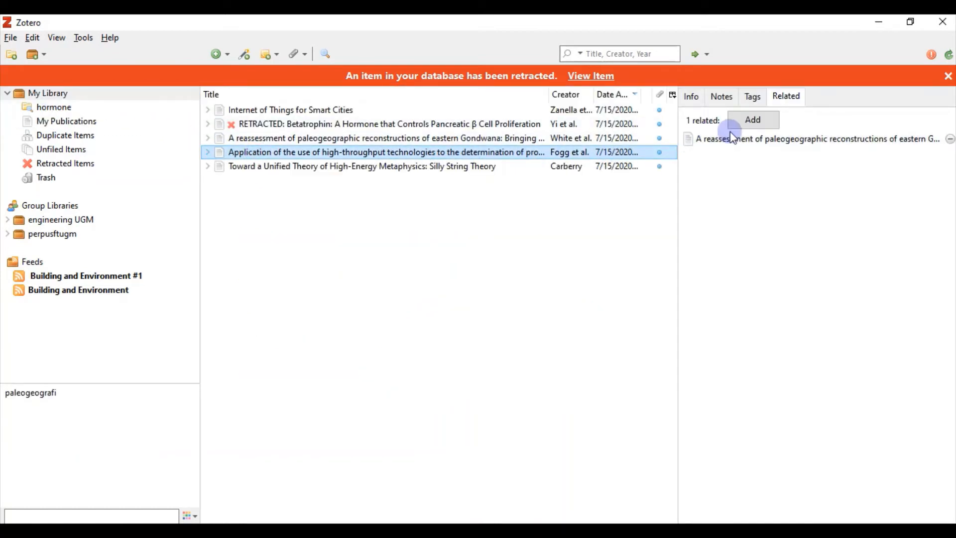
pyautogui.click(691, 96)
pyautogui.click(846, 149)
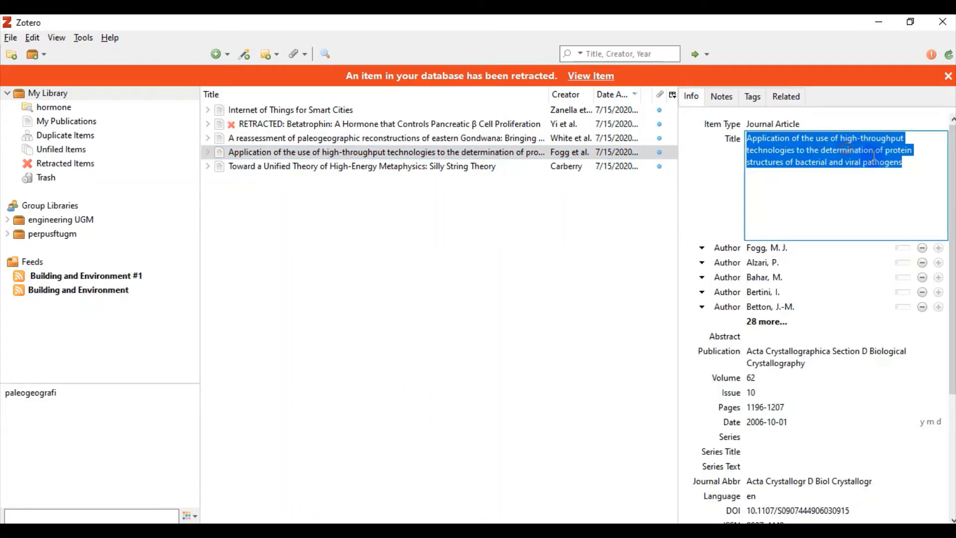
pyautogui.click(907, 161)
pyautogui.write('h')
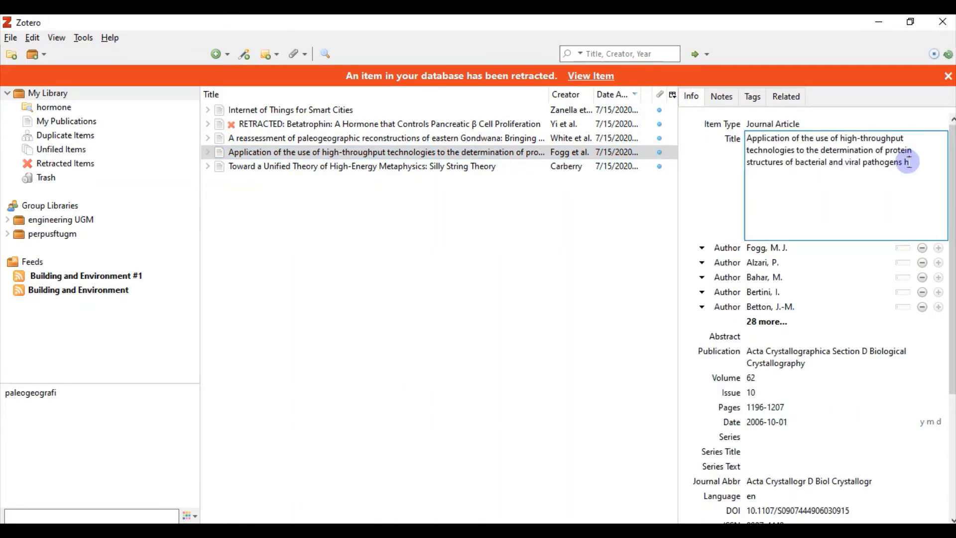
pyautogui.write('ormone')
pyautogui.press('Return')
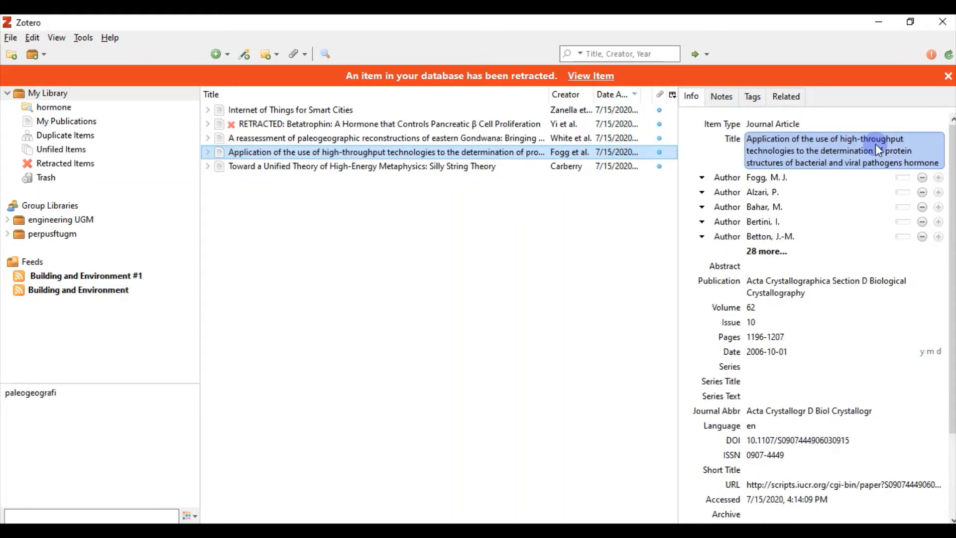
# Check the hormone saved search for the retitled high-throughput technologies article alongside the retracted Betatrophin article
pyautogui.click(65, 108)
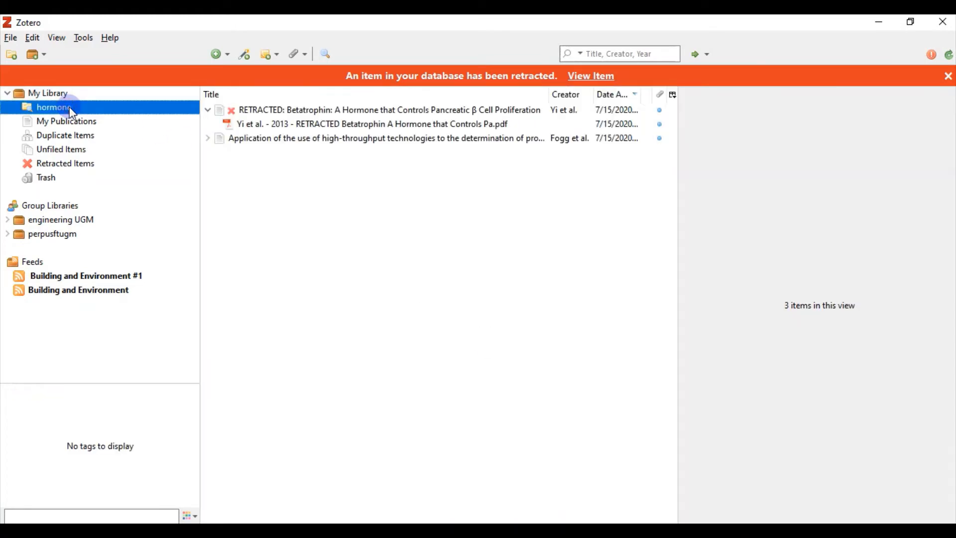
pyautogui.click(277, 138)
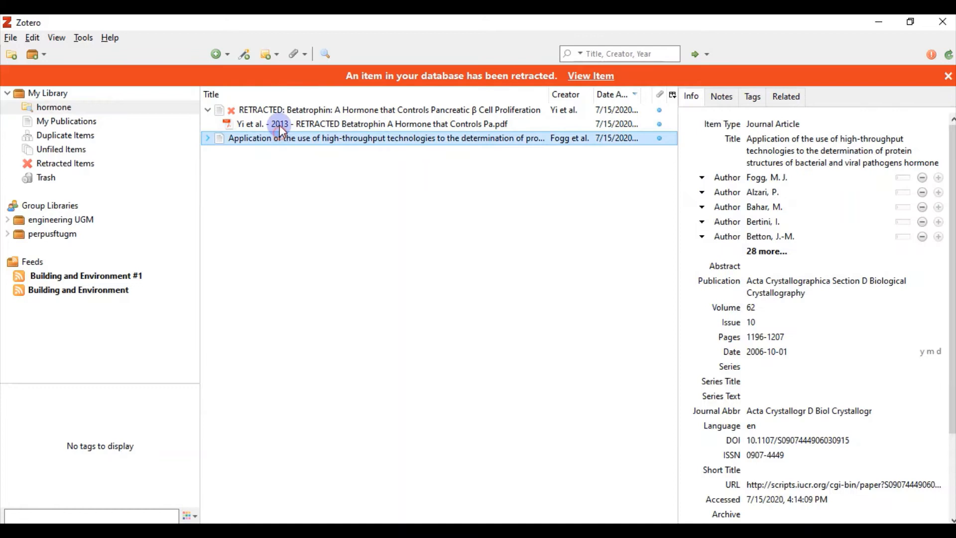
pyautogui.click(224, 111)
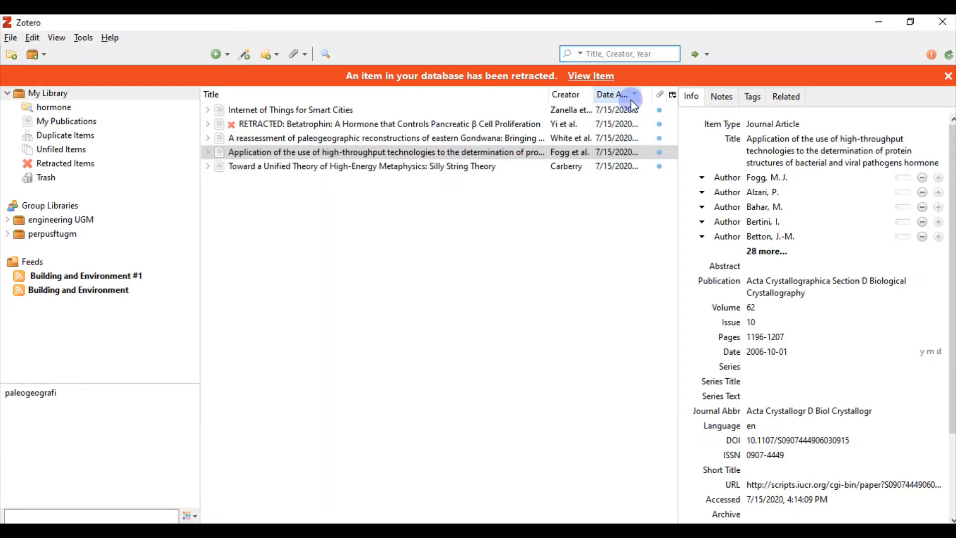
# Quick-search title, creator and year by part of the Smart Cities author's surname, expand the matching article and clear the search
pyautogui.click(581, 53)
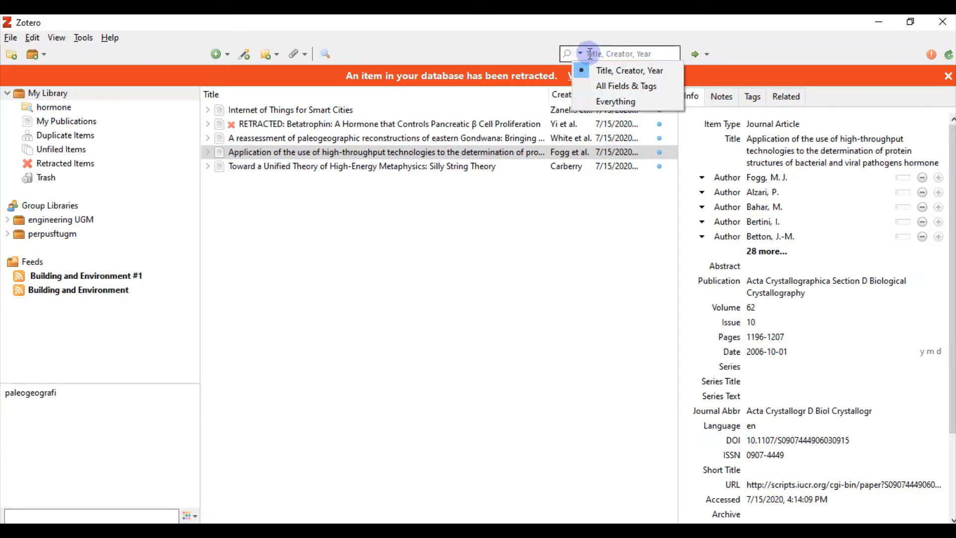
pyautogui.click(630, 54)
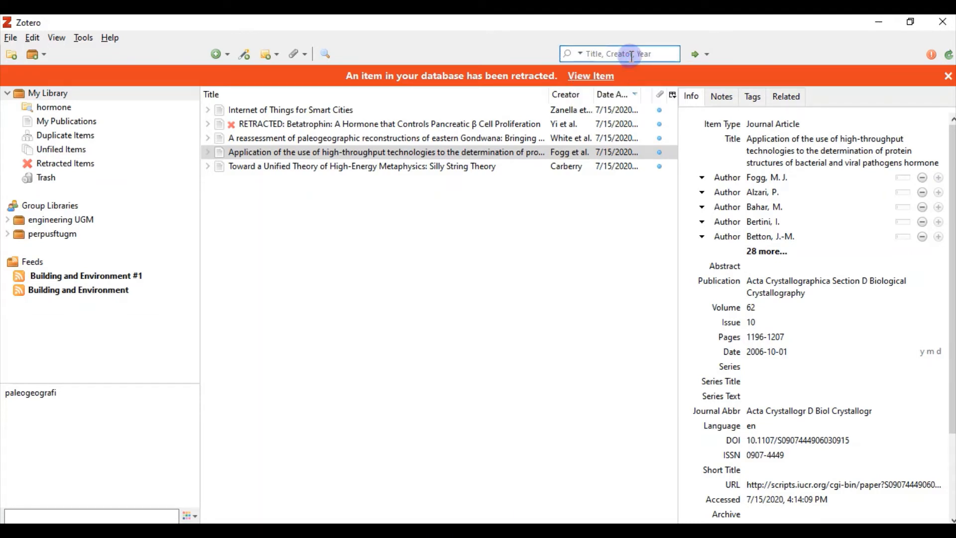
pyautogui.write('zane')
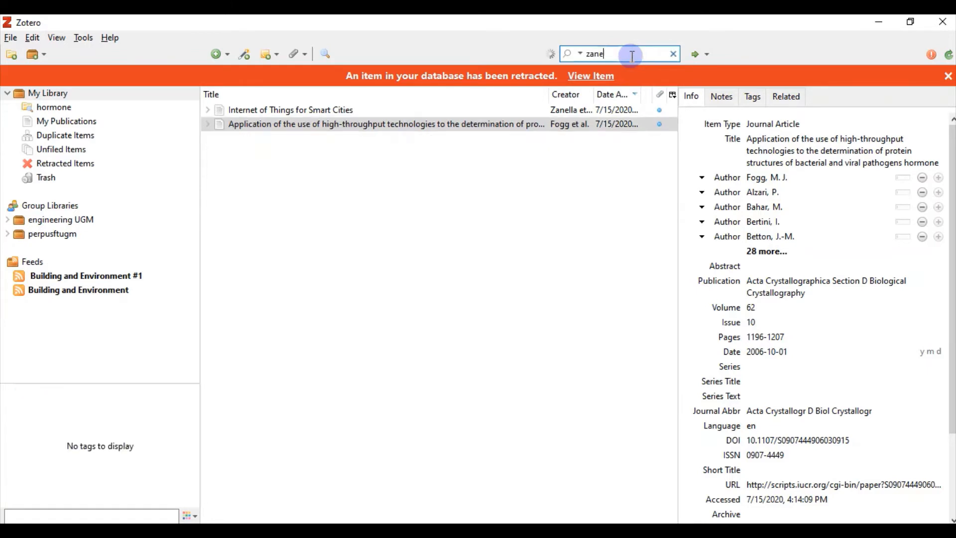
pyautogui.click(324, 111)
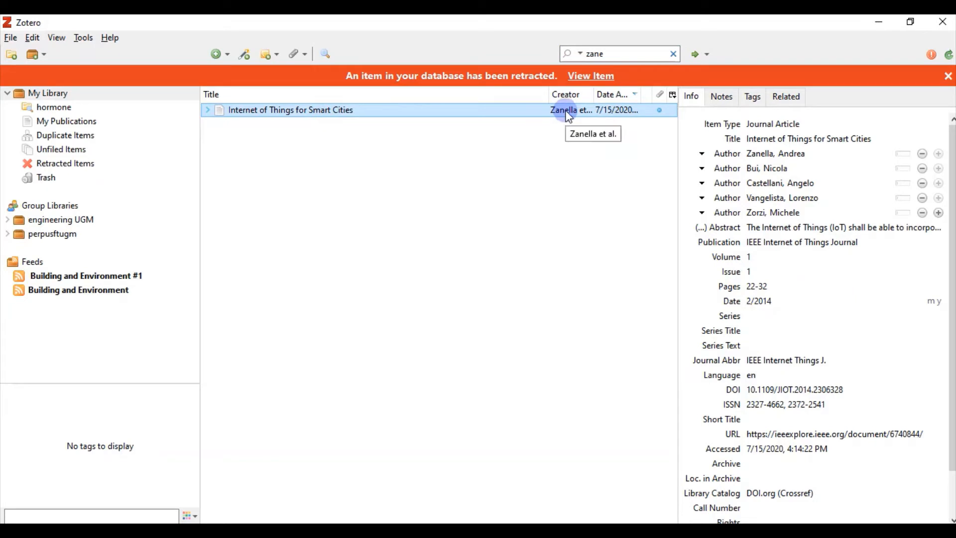
pyautogui.click(209, 112)
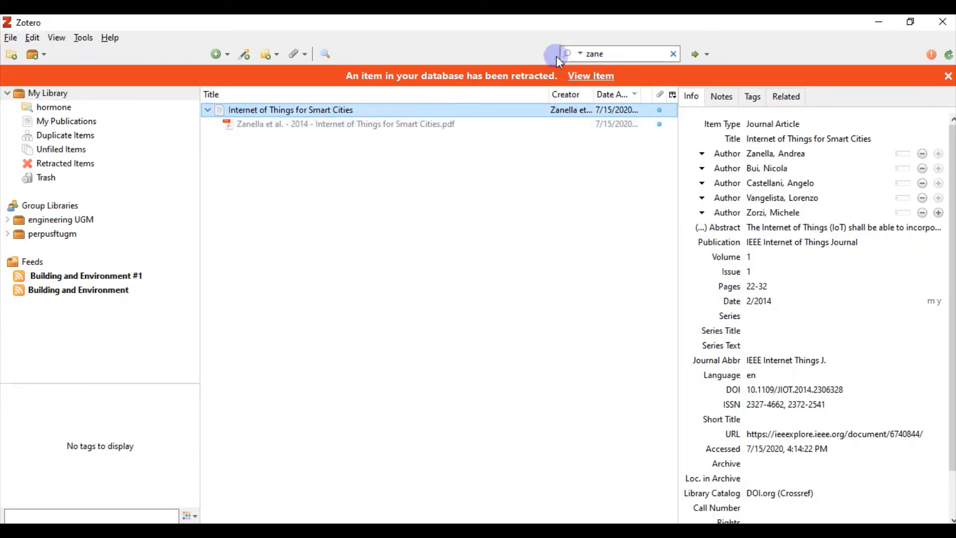
pyautogui.click(673, 54)
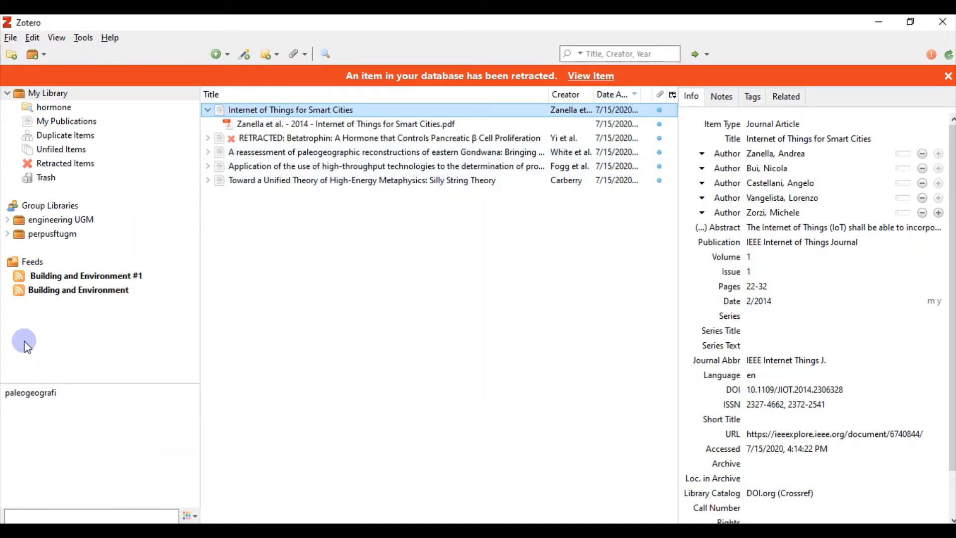
# Filter My Library by the paleogeografi tag
pyautogui.click(36, 393)
pyautogui.click(30, 395)
pyautogui.click(33, 396)
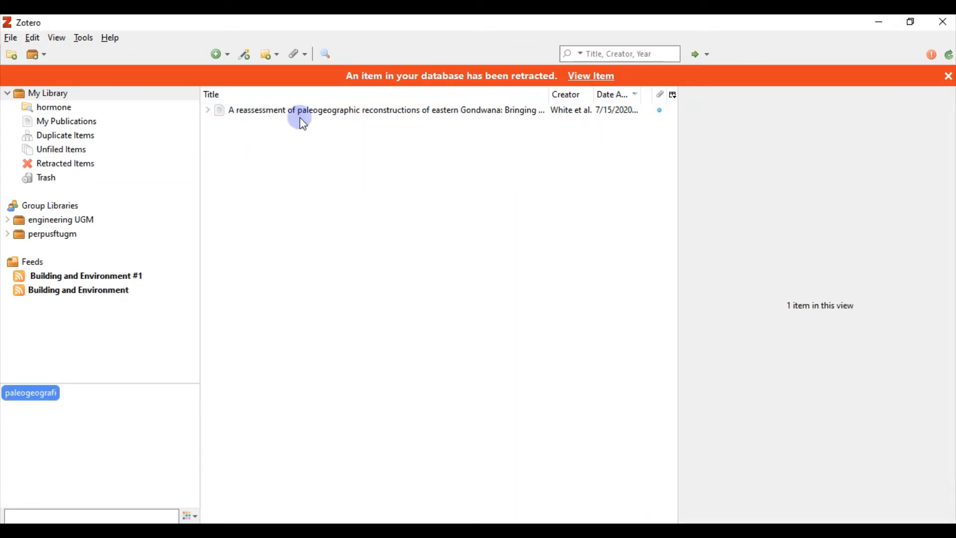
# Review the hormone saved search and the available search commands, and return to the full My Library with its tag list
pyautogui.click(70, 108)
pyautogui.click(55, 38)
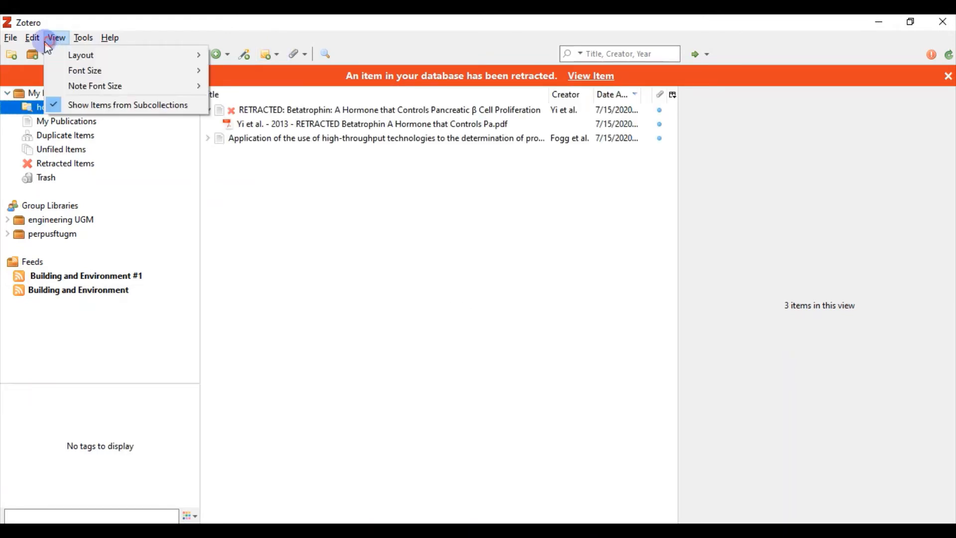
pyautogui.moveTo(33, 39)
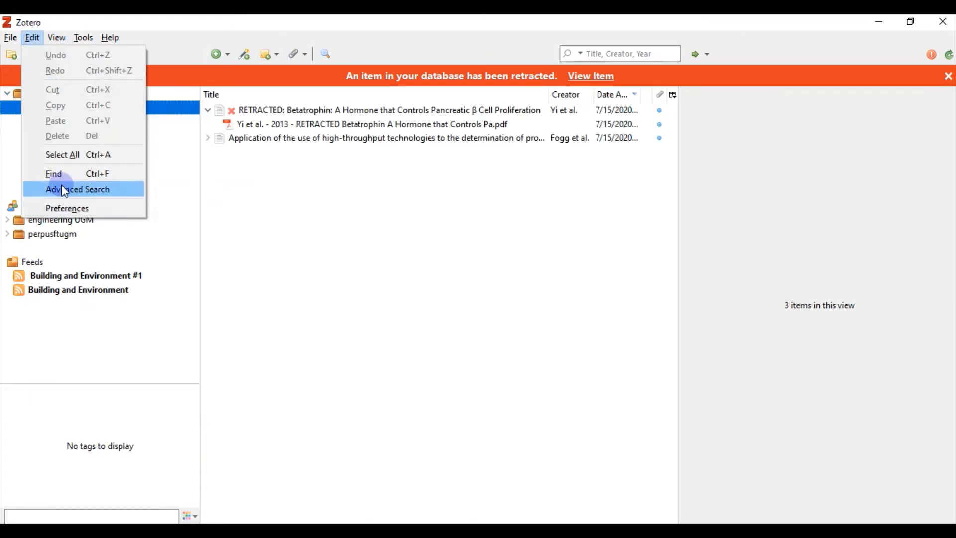
pyautogui.click(335, 248)
pyautogui.click(600, 55)
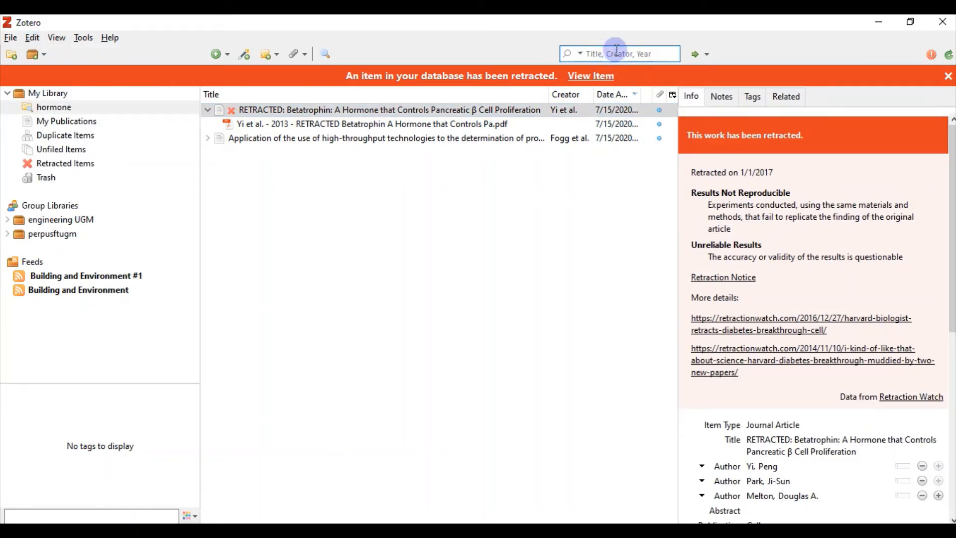
pyautogui.click(50, 93)
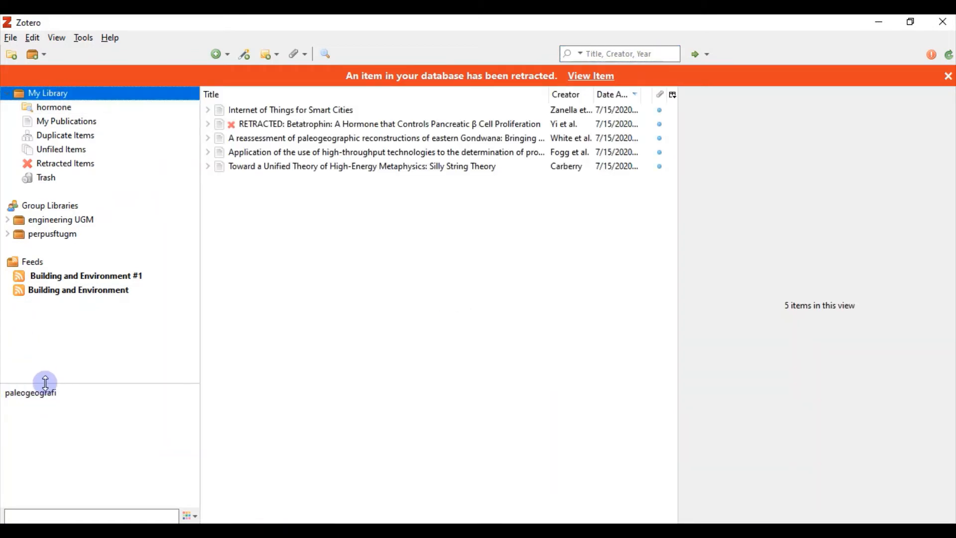
pyautogui.moveTo(45, 383); pyautogui.dragTo(57, 321)
pyautogui.click(48, 336)
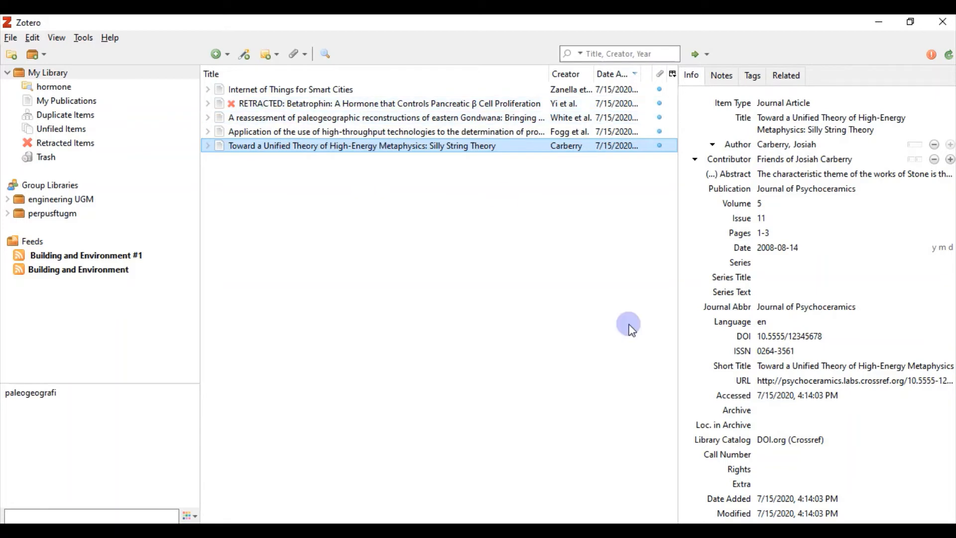
# Switch to the blank Word document and write "Kalimat" as its first word
pyautogui.click(416, 531)
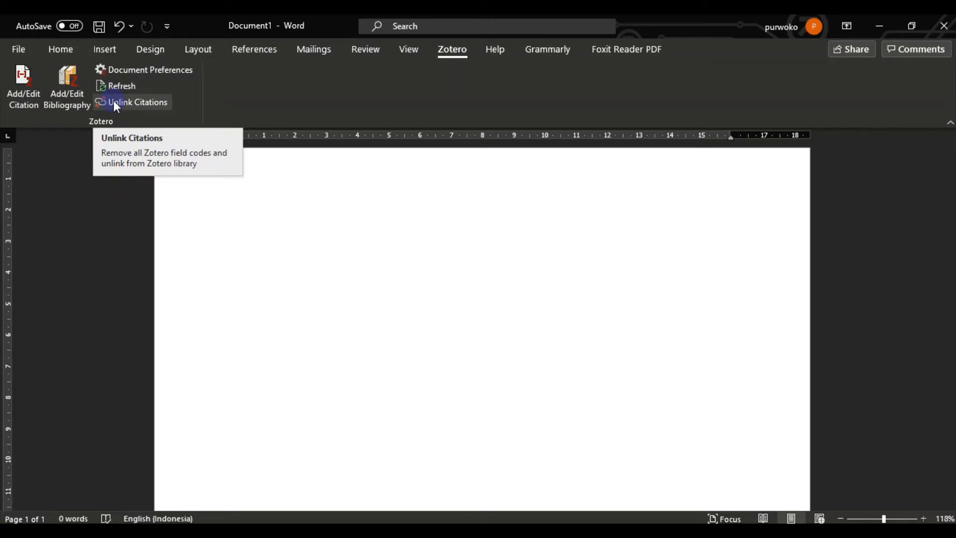
pyautogui.click(257, 196)
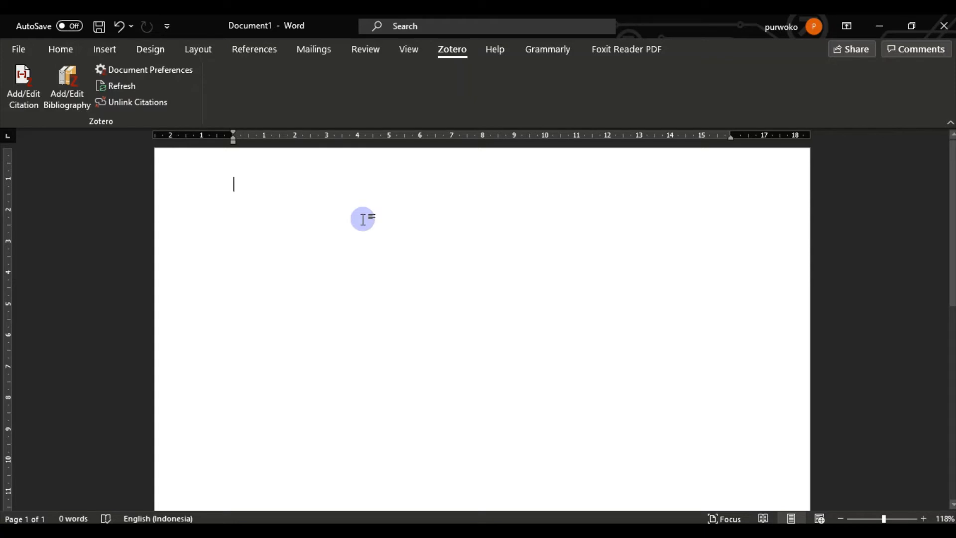
pyautogui.write('Kalimat')
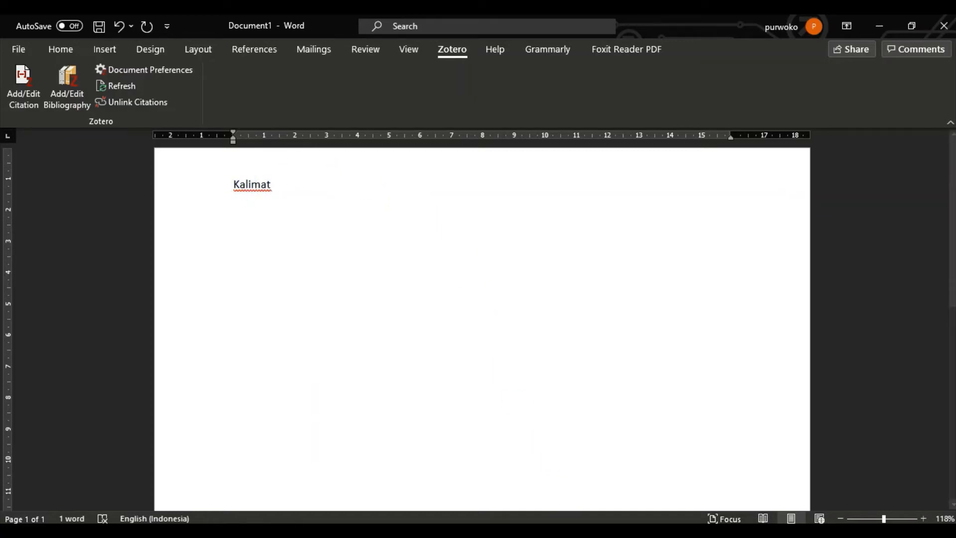
pyautogui.click(572, 530)
pyautogui.click(558, 521)
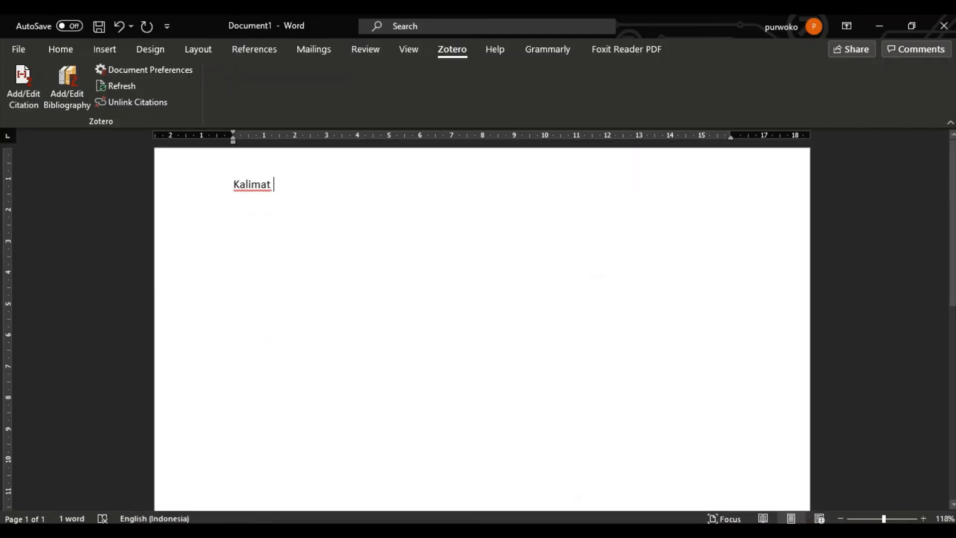
pyautogui.click(560, 529)
pyautogui.click(560, 529)
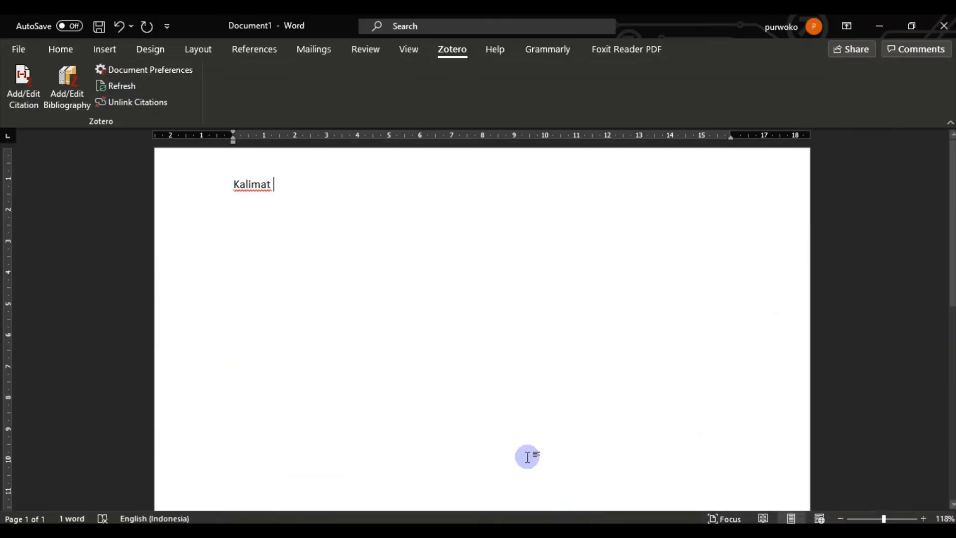
# Start a Zotero citation after "Kalimat" and search its sources by "re" and by the surname of the high-throughput technologies article's first author
pyautogui.click(32, 90)
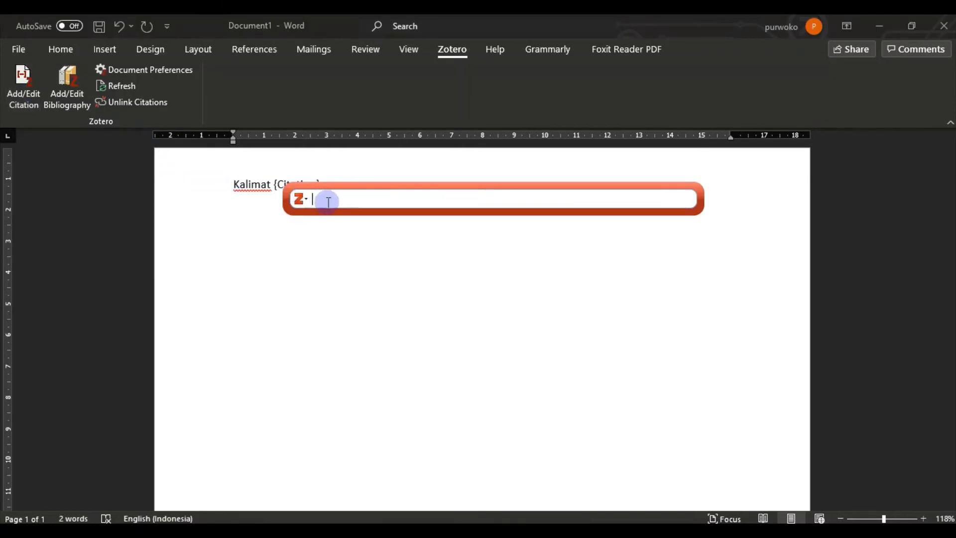
pyautogui.write('re')
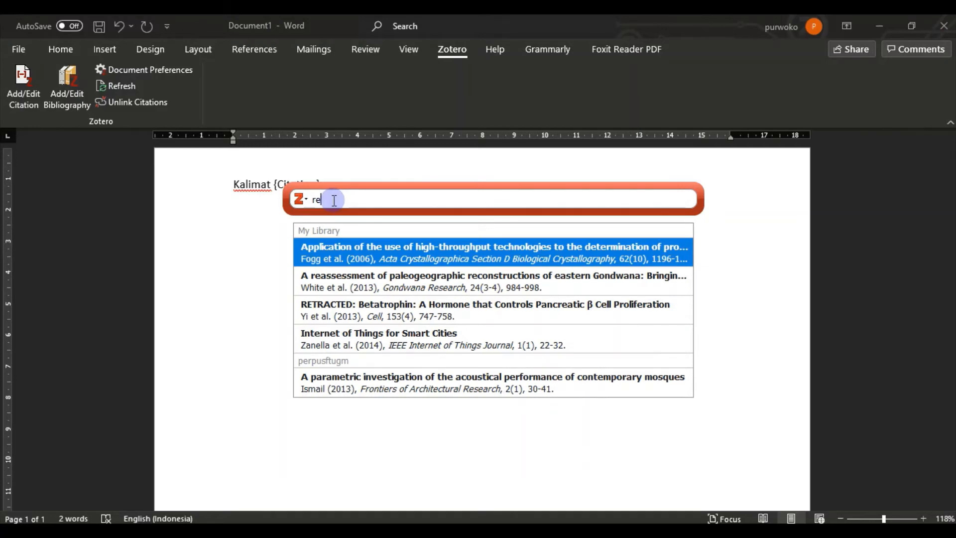
pyautogui.press('BackSpace')
pyautogui.press('BackSpace')
pyautogui.write('fogg')
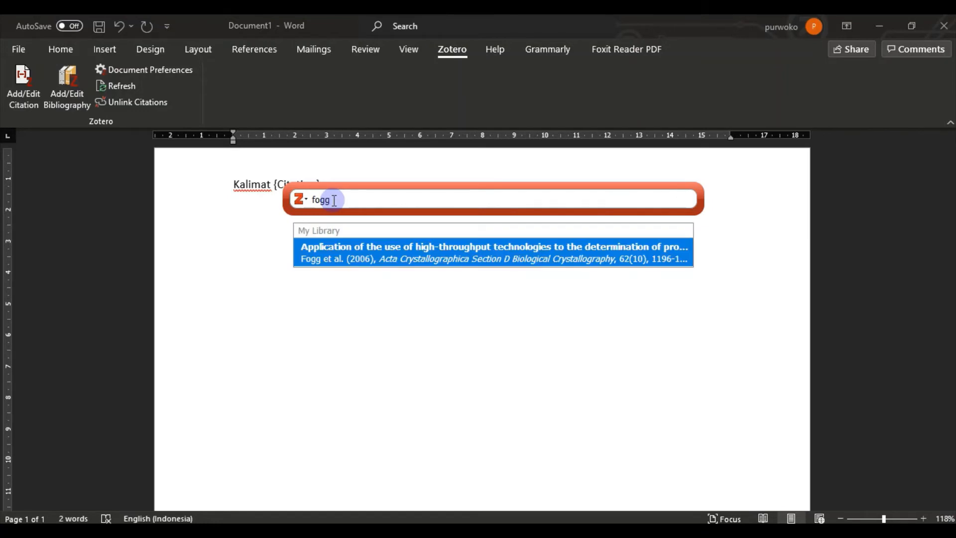
# Search the citation sources by the title fragment "appl" instead and add the 2006 high-throughput technologies article
pyautogui.press('BackSpace')
pyautogui.press('BackSpace')
pyautogui.press('BackSpace')
pyautogui.press('BackSpace')
pyautogui.write('appl')
pyautogui.click(337, 261)
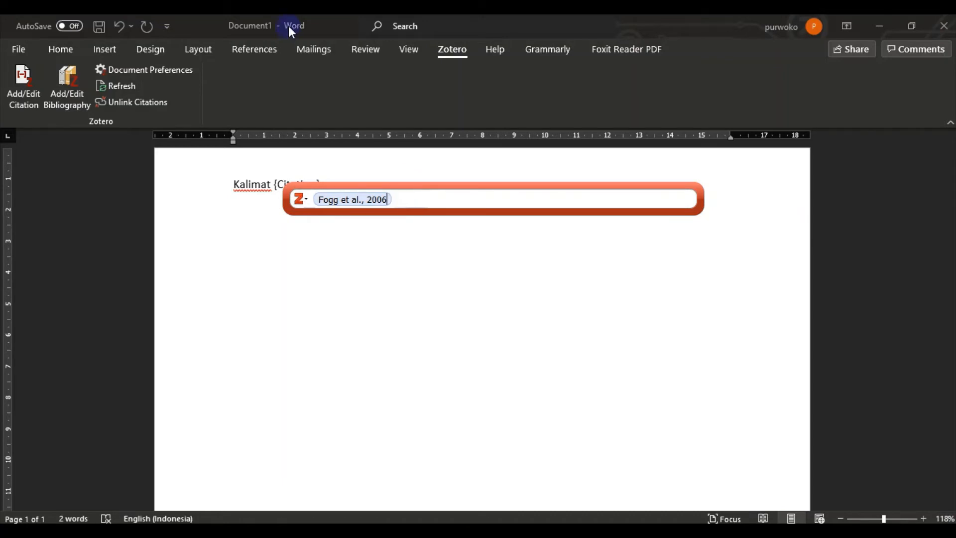
# Open the details of the added source and set its cited page to 7
pyautogui.click(342, 203)
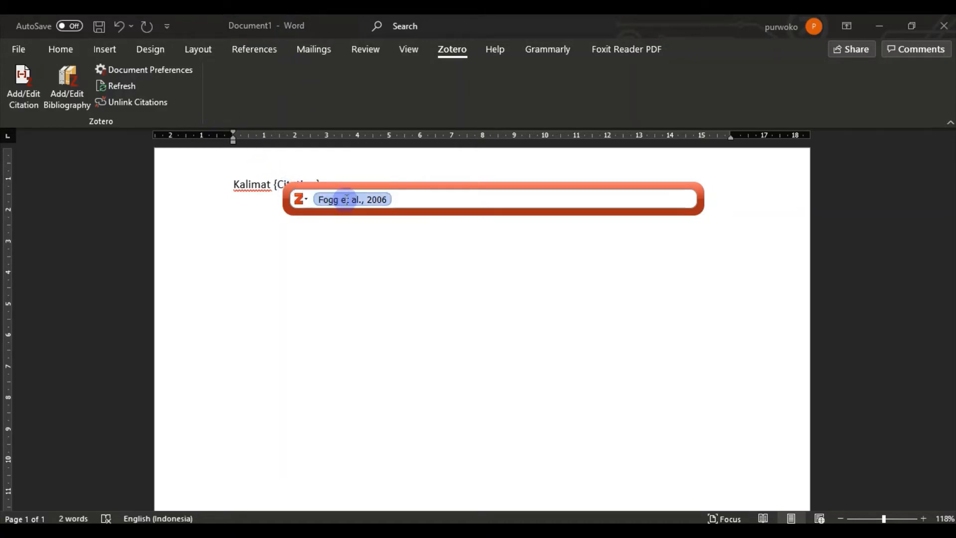
pyautogui.click(346, 199)
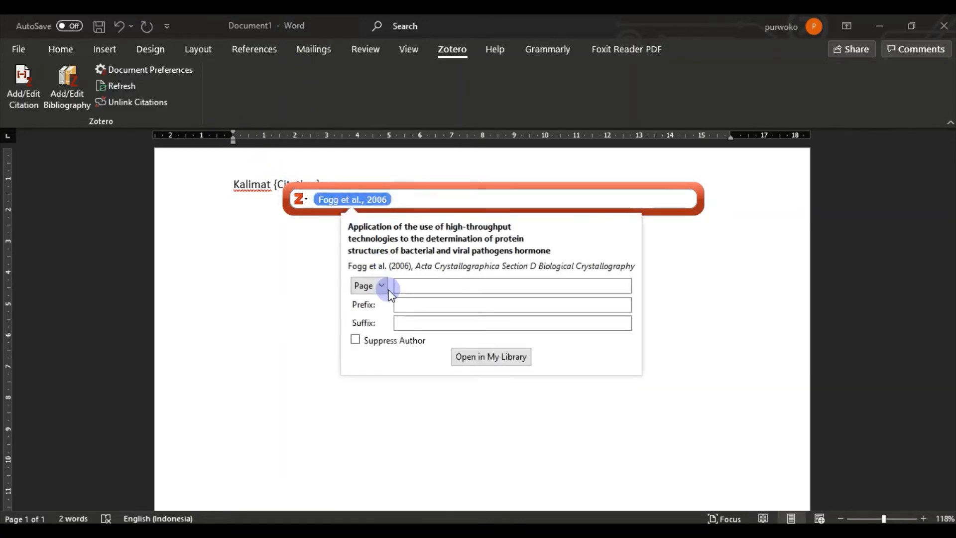
pyautogui.click(400, 283)
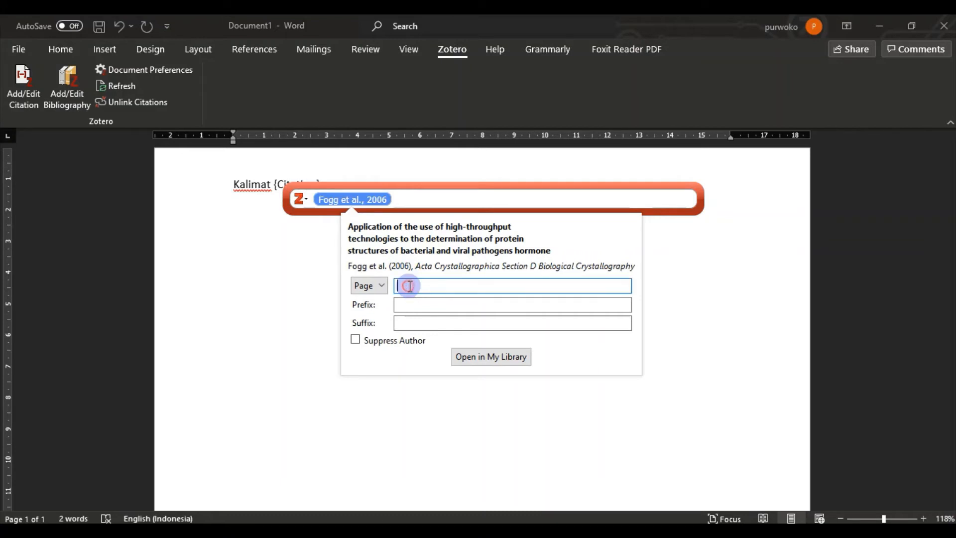
pyautogui.write('7')
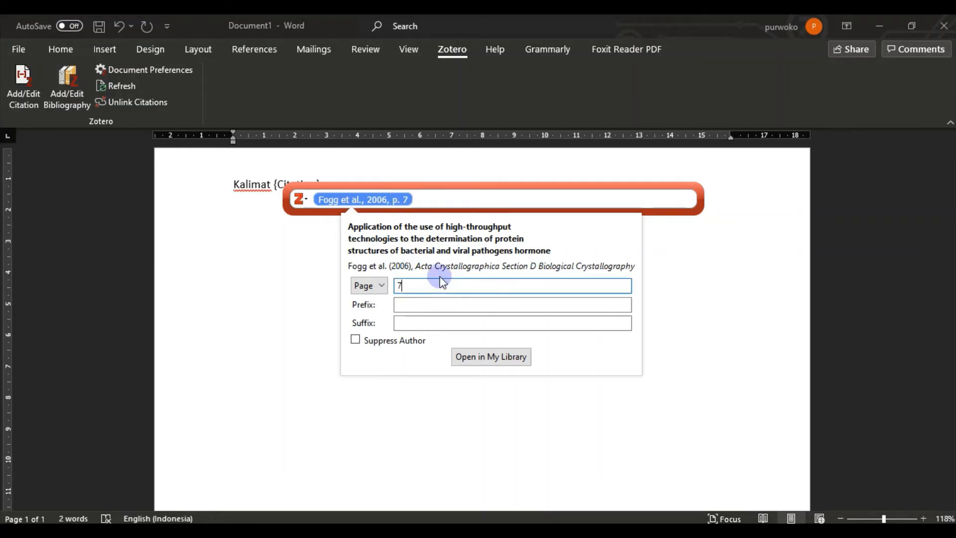
pyautogui.press('Tab')
pyautogui.press('Tab')
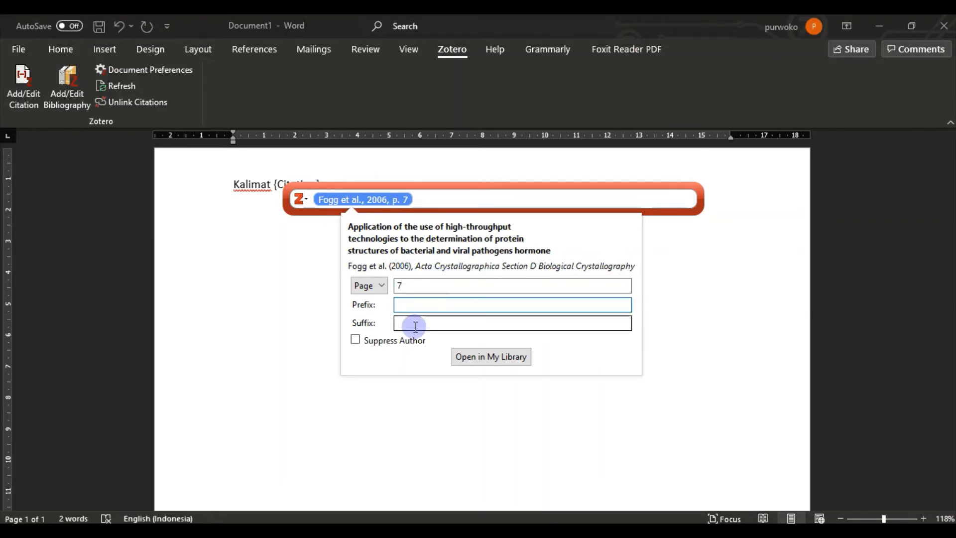
# Give the source a prefix made of a first name followed by "dalam" and insert the citation into the document
pyautogui.click(415, 308)
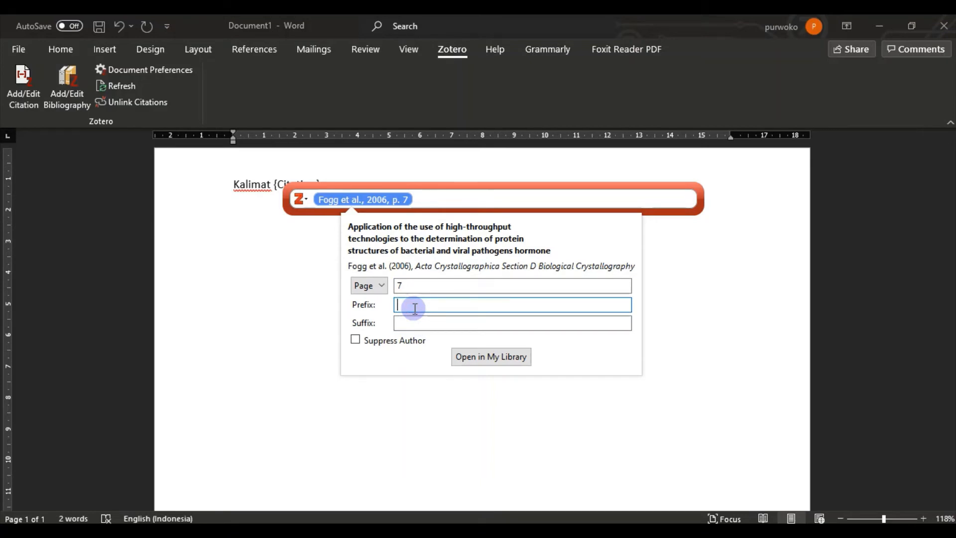
pyautogui.write('John dalam')
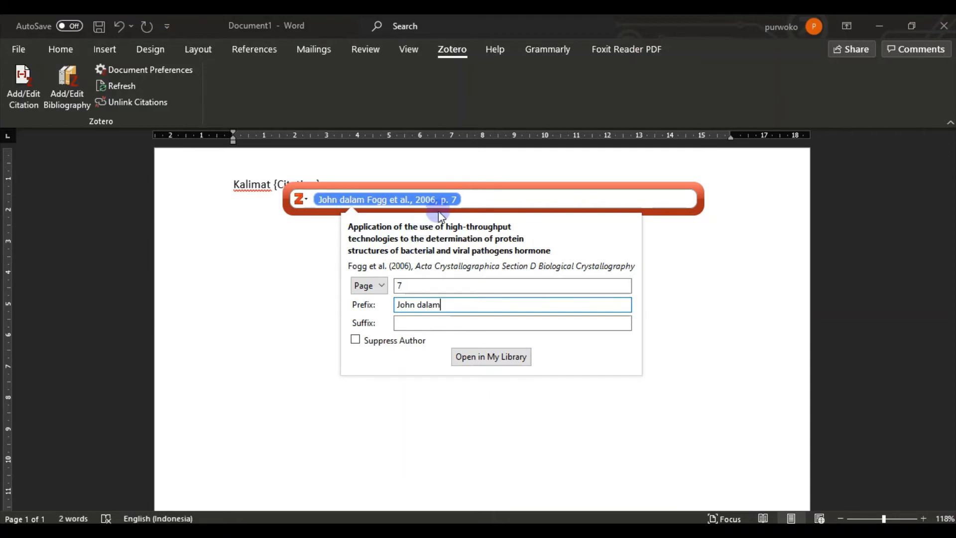
pyautogui.click(481, 197)
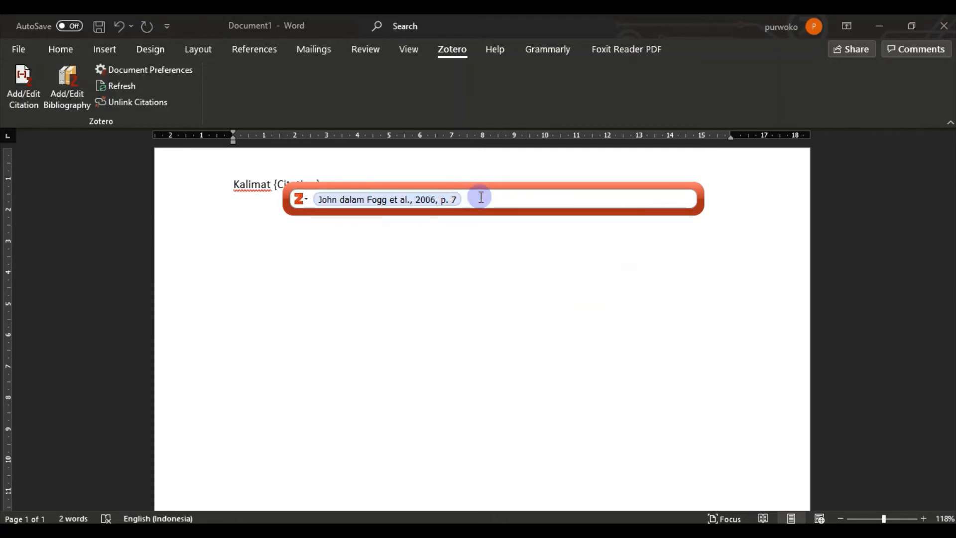
pyautogui.press('Return')
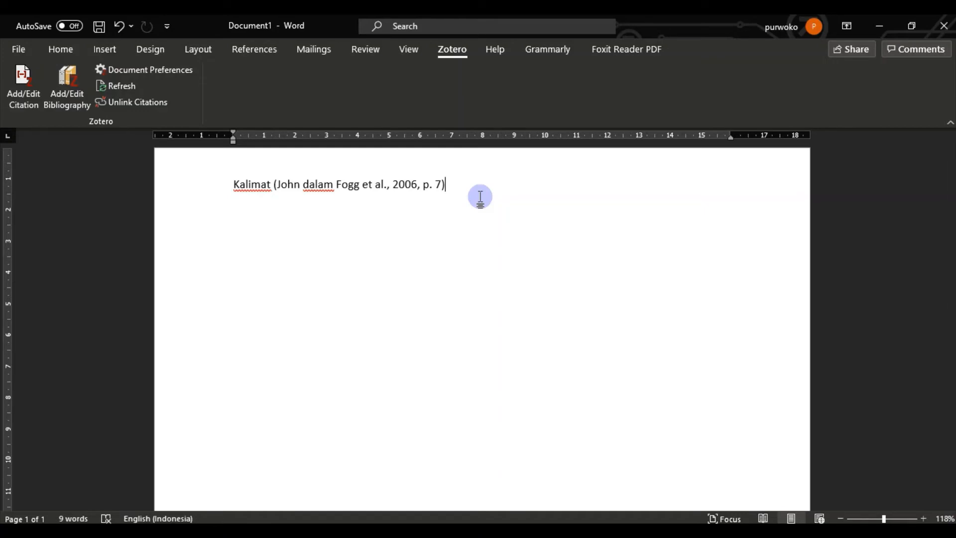
# End the sentence with a period, add a second "Kalimat" and start its citation in Classic View
pyautogui.write('.')
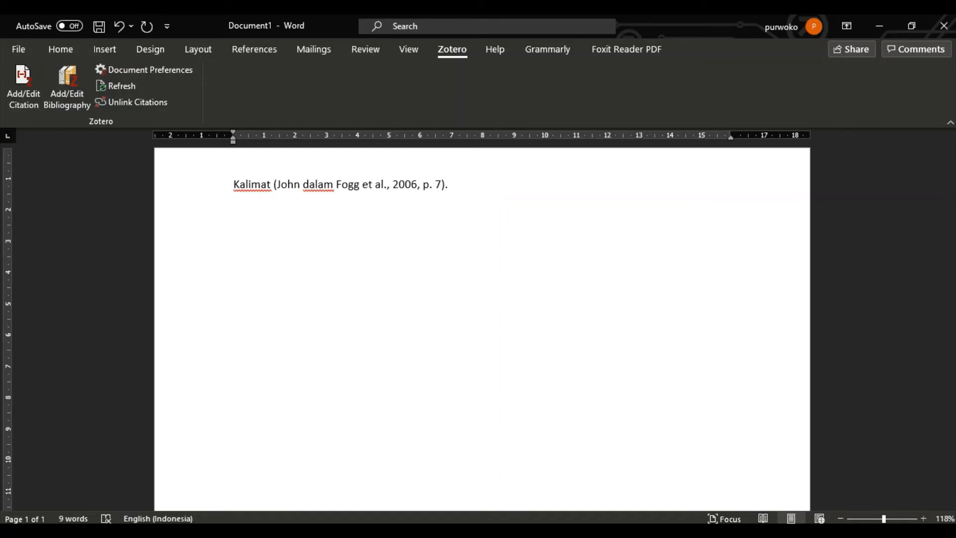
pyautogui.write(' kalimat')
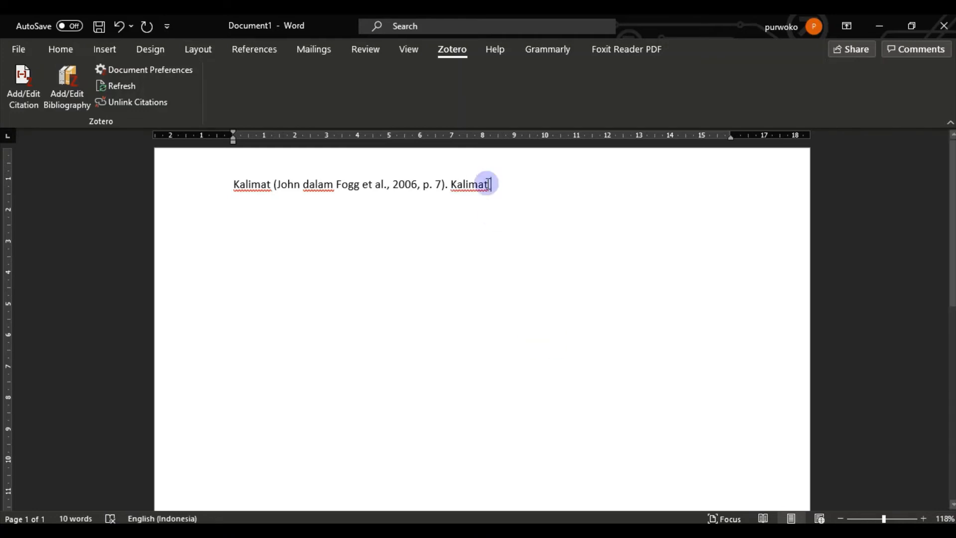
pyautogui.click(25, 96)
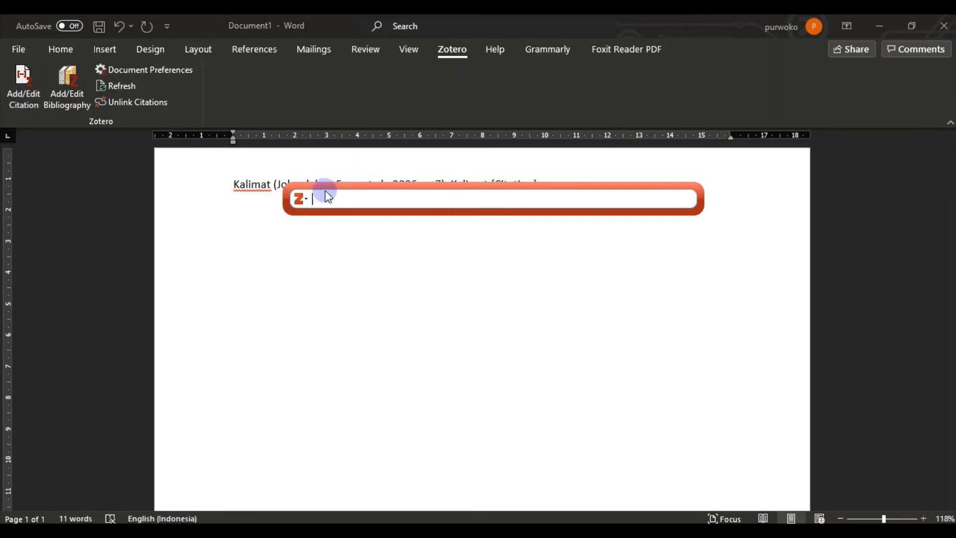
pyautogui.moveTo(327, 195); pyautogui.dragTo(337, 237)
pyautogui.click(311, 244)
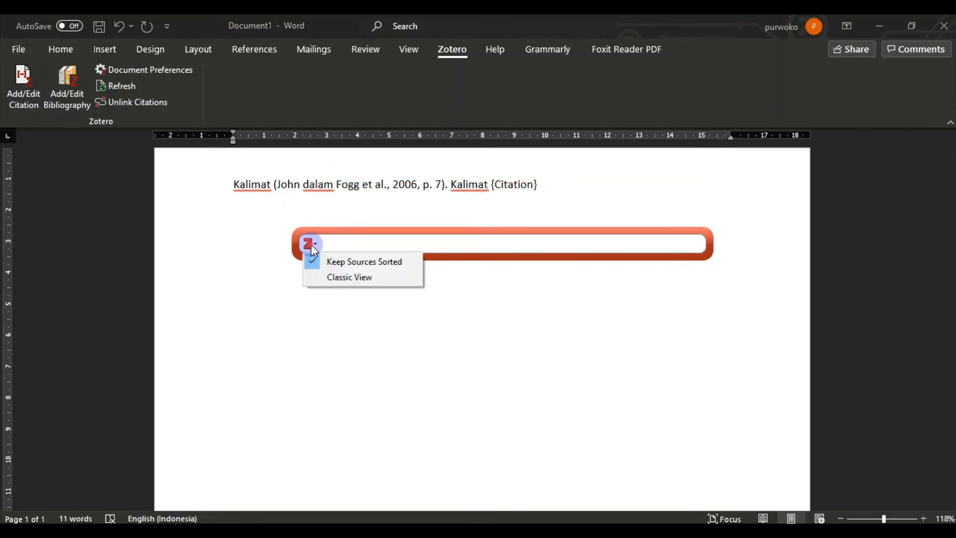
pyautogui.click(332, 280)
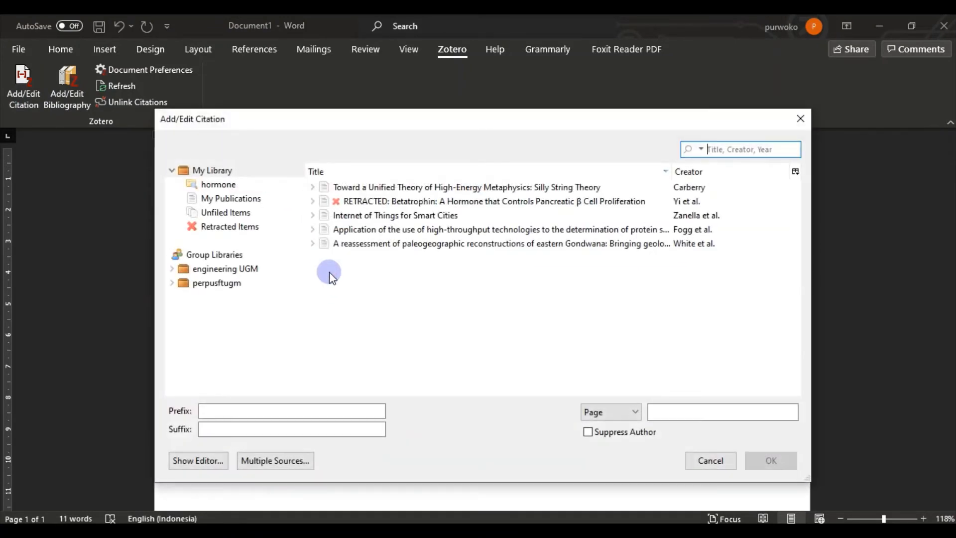
# Select the article on paleogeographic reconstructions of eastern Gondwana as the source and show the citation editor
pyautogui.click(347, 245)
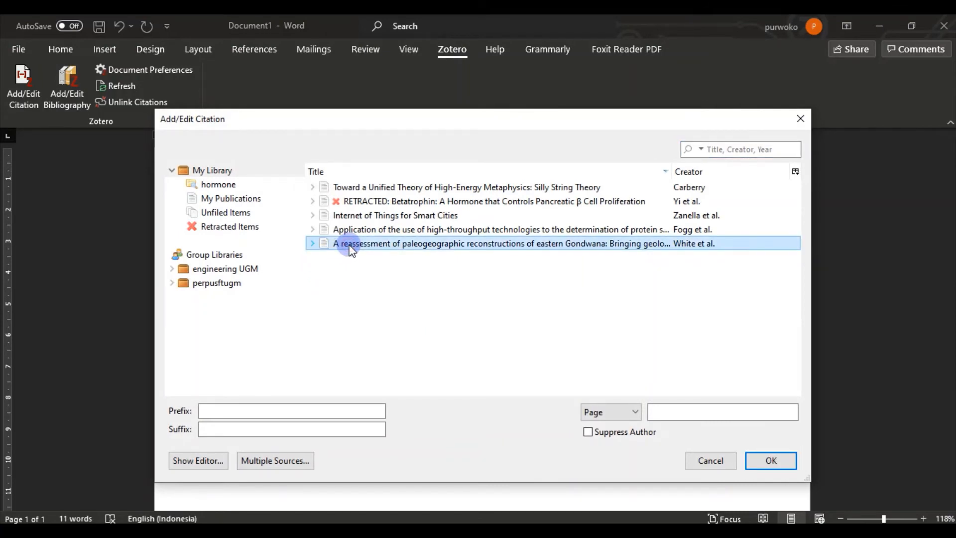
pyautogui.click(215, 430)
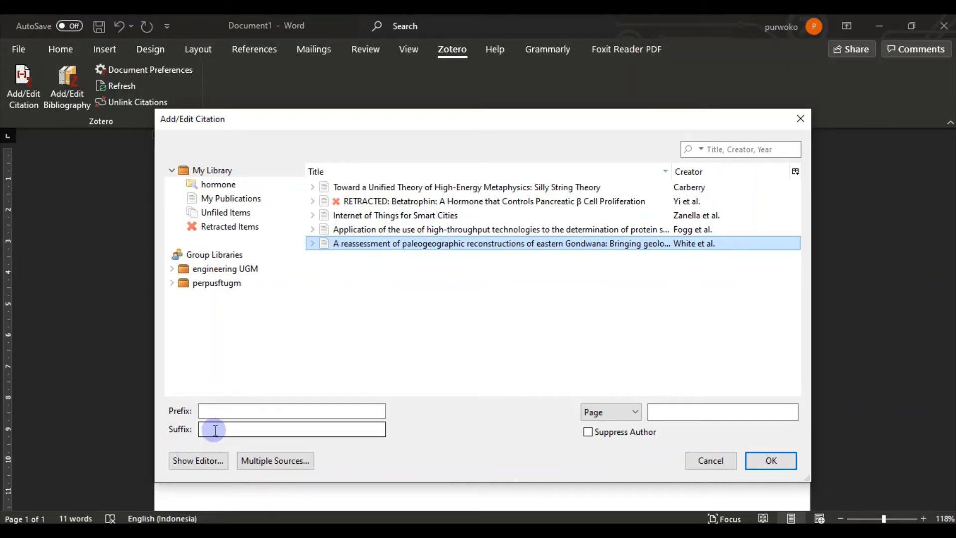
pyautogui.click(684, 415)
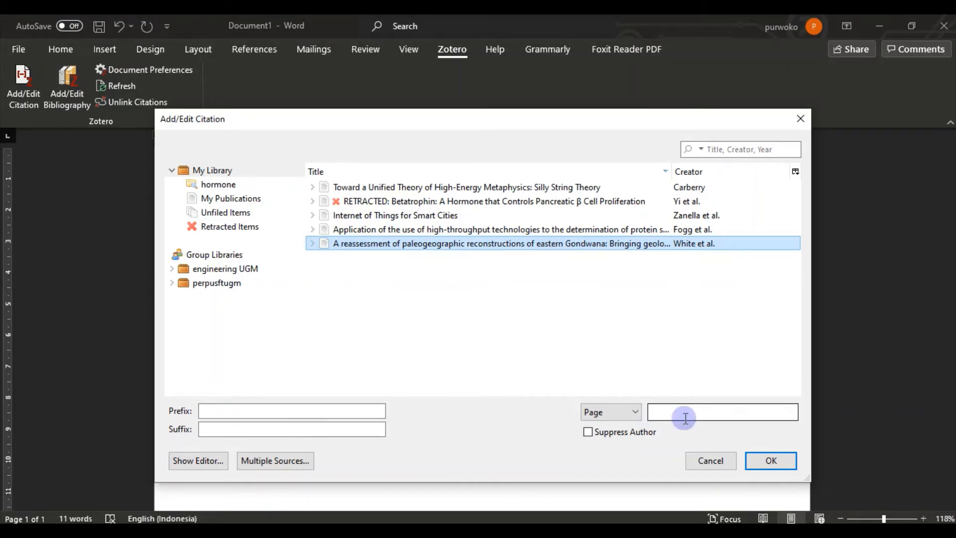
pyautogui.click(513, 341)
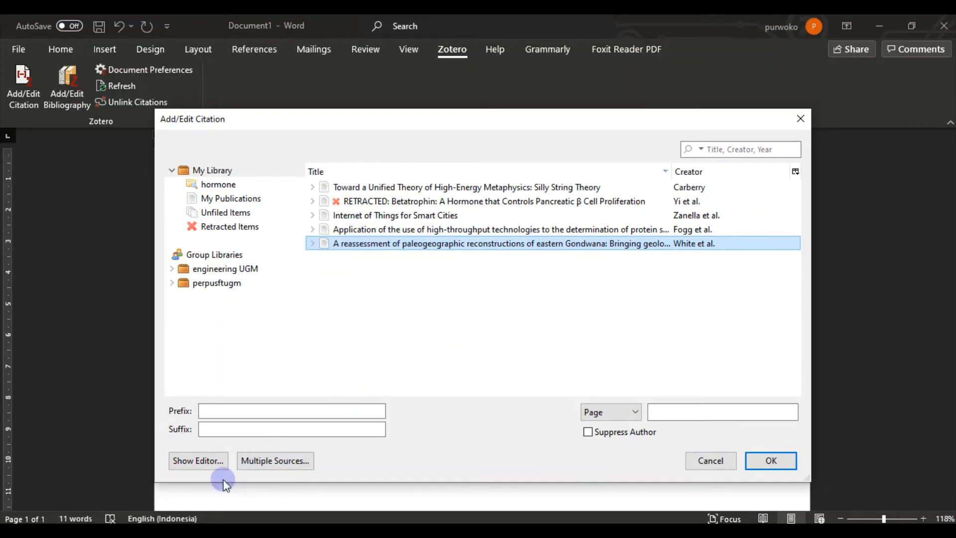
pyautogui.click(209, 465)
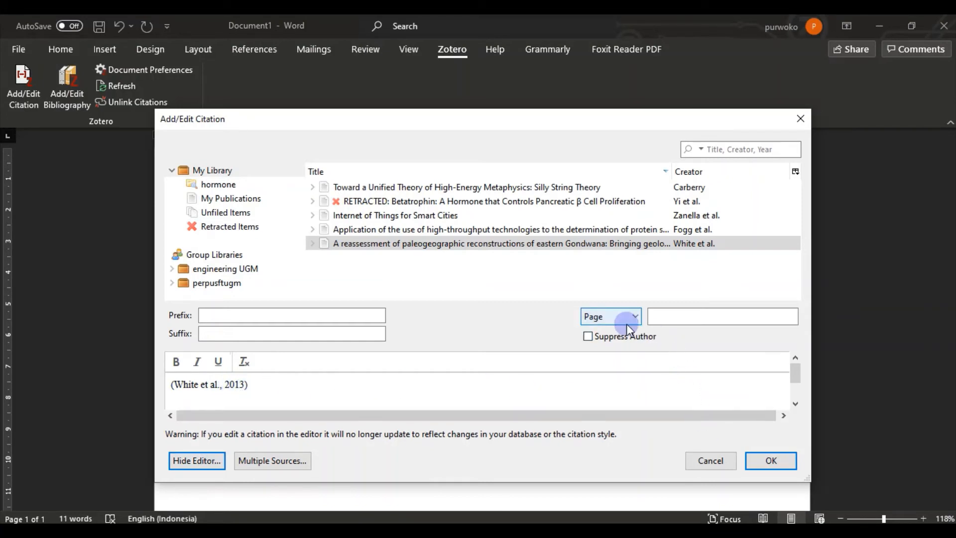
# Try Suppress Author on the Gondwana article's citation and turn it off again
pyautogui.click(619, 339)
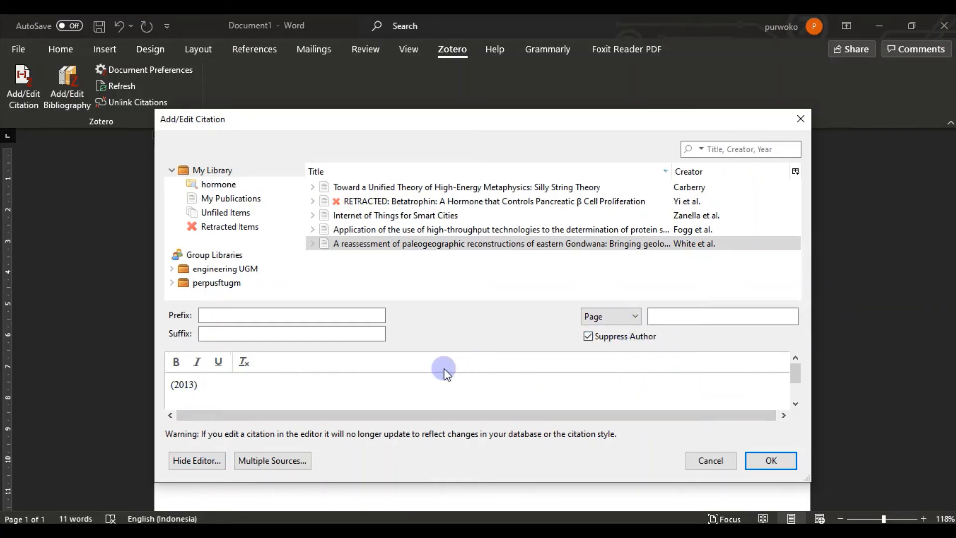
pyautogui.click(593, 336)
pyautogui.click(591, 336)
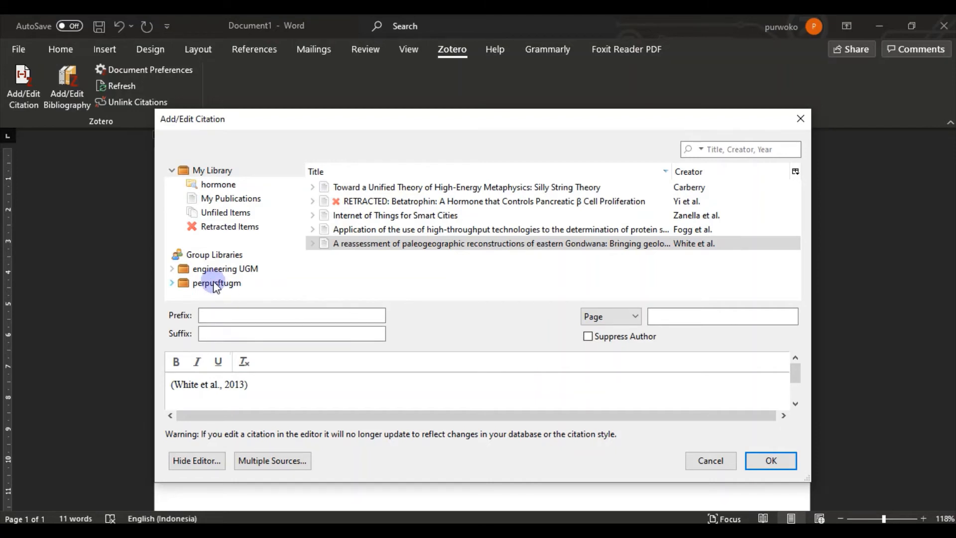
# Switch the citation to multiple sources and add the high-throughput technologies article to its source list
pyautogui.click(253, 465)
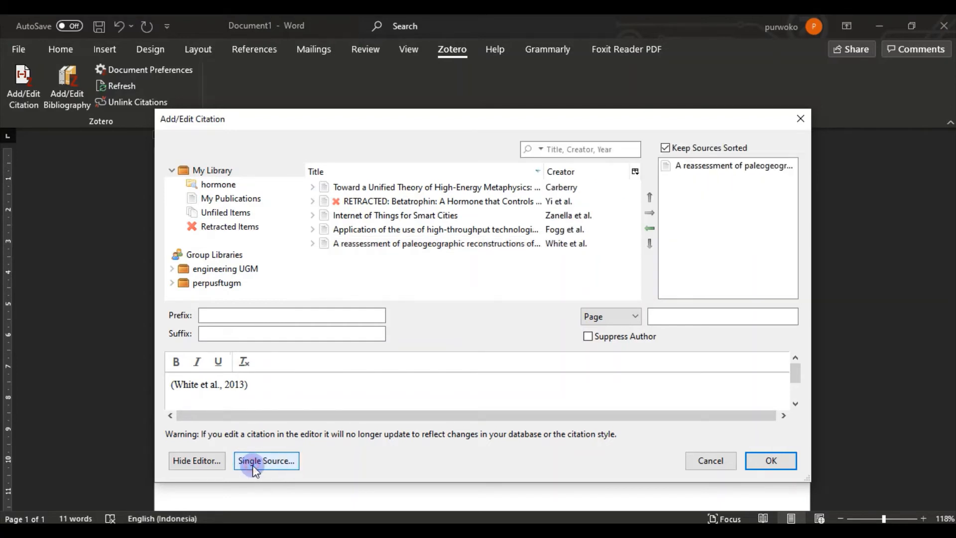
pyautogui.click(362, 215)
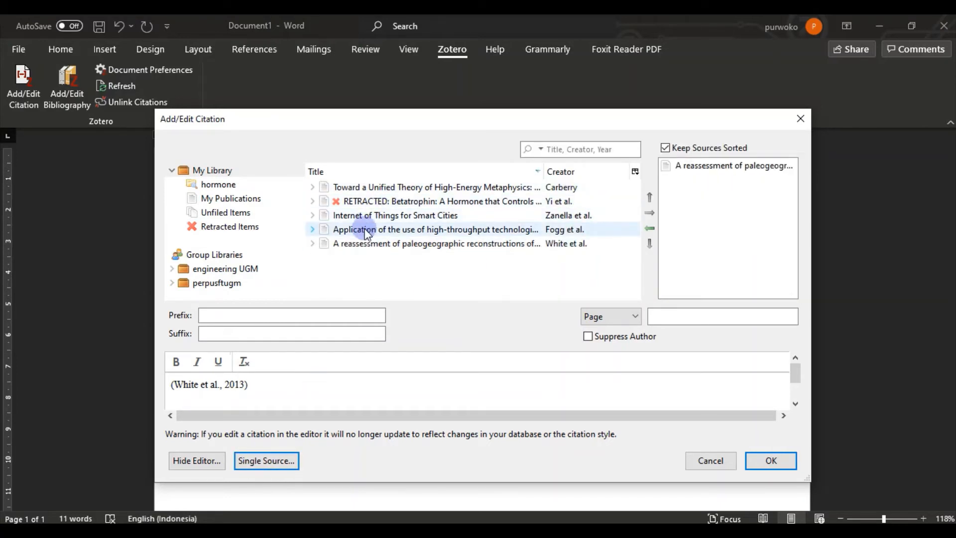
pyautogui.keyDown('shift'); pyautogui.click(362, 229); pyautogui.keyUp('shift')
pyautogui.click(647, 214)
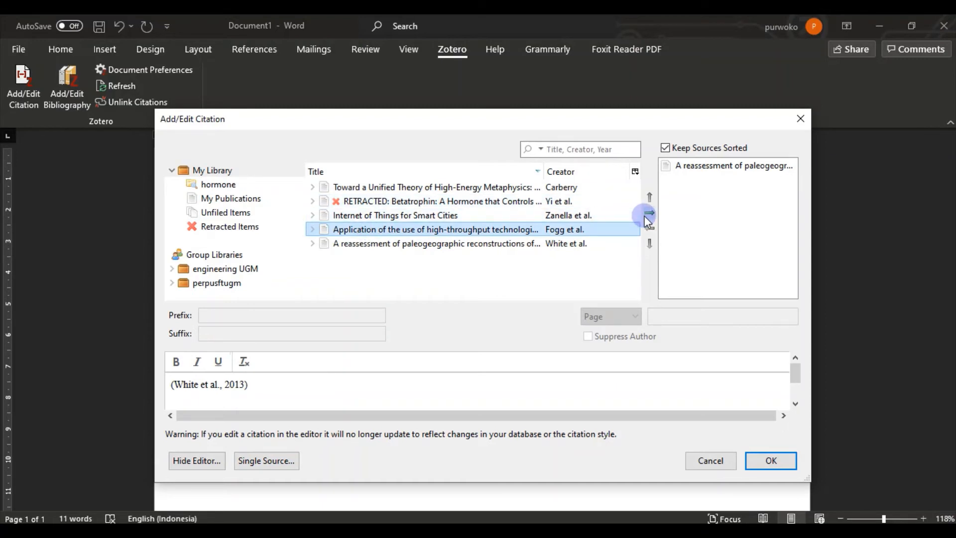
pyautogui.click(647, 214)
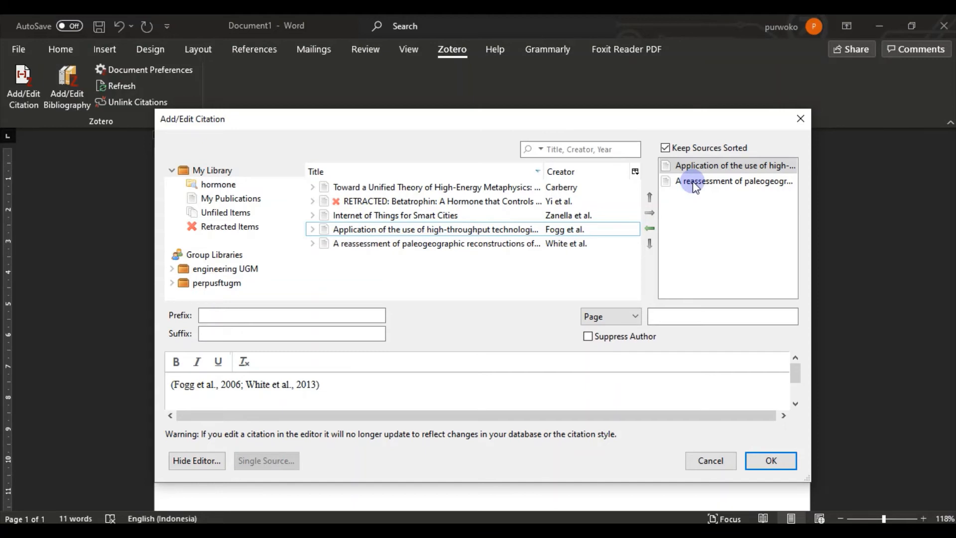
# Try turning Keep Sources Sorted off and on for the two cited sources, leaving it on
pyautogui.click(682, 149)
pyautogui.click(682, 148)
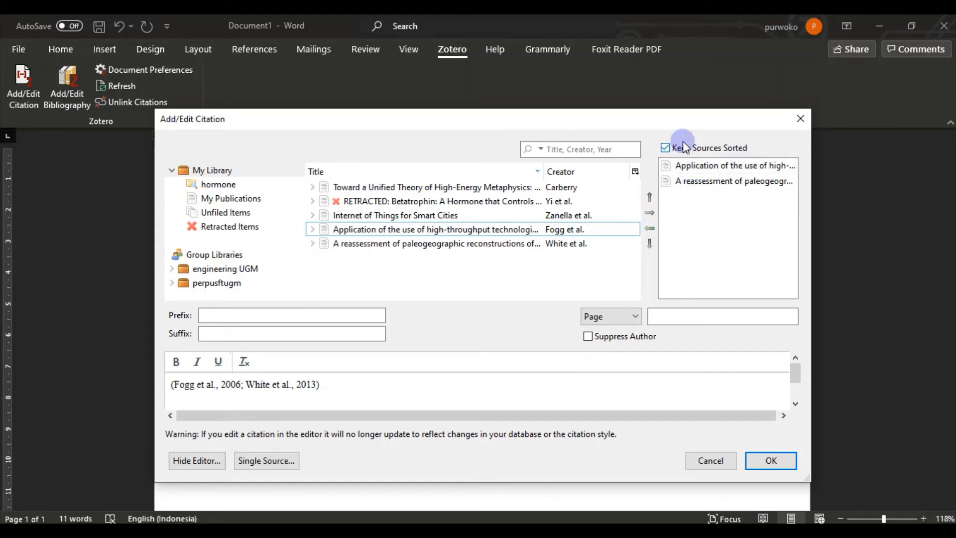
pyautogui.click(682, 145)
pyautogui.click(682, 146)
pyautogui.click(701, 151)
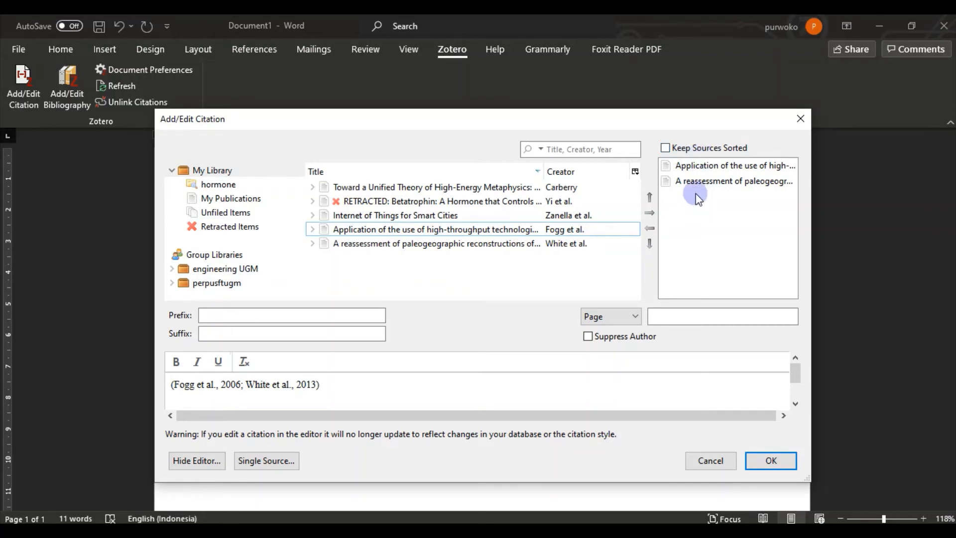
pyautogui.click(688, 152)
pyautogui.click(689, 154)
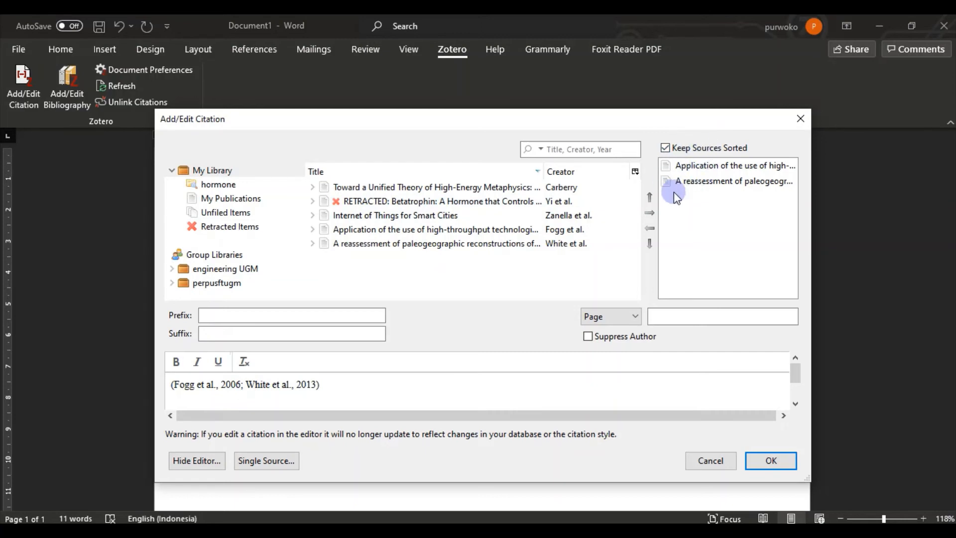
# Add the "Toward a Unified Theory of High-Energy Metaphysics" article to the cited sources and turn off Keep Sources Sorted
pyautogui.click(404, 188)
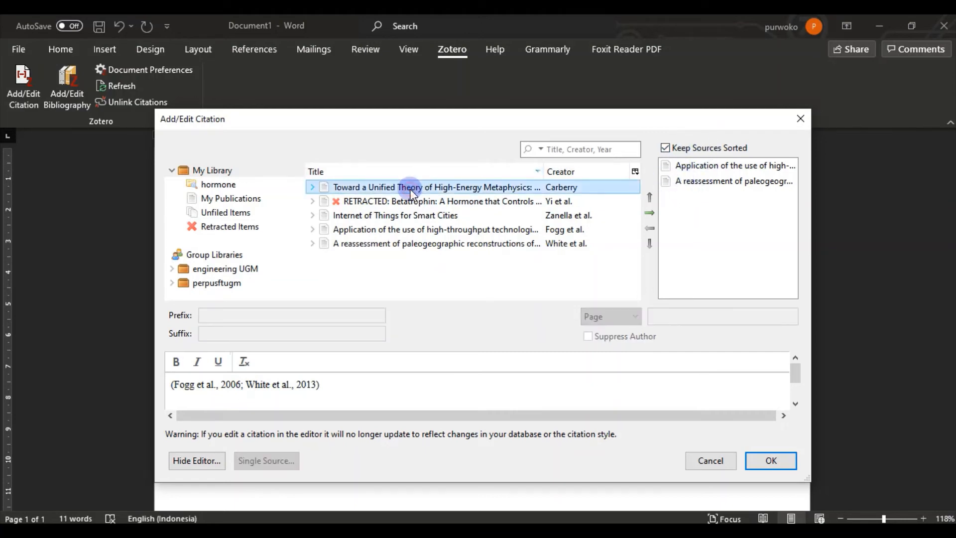
pyautogui.click(649, 213)
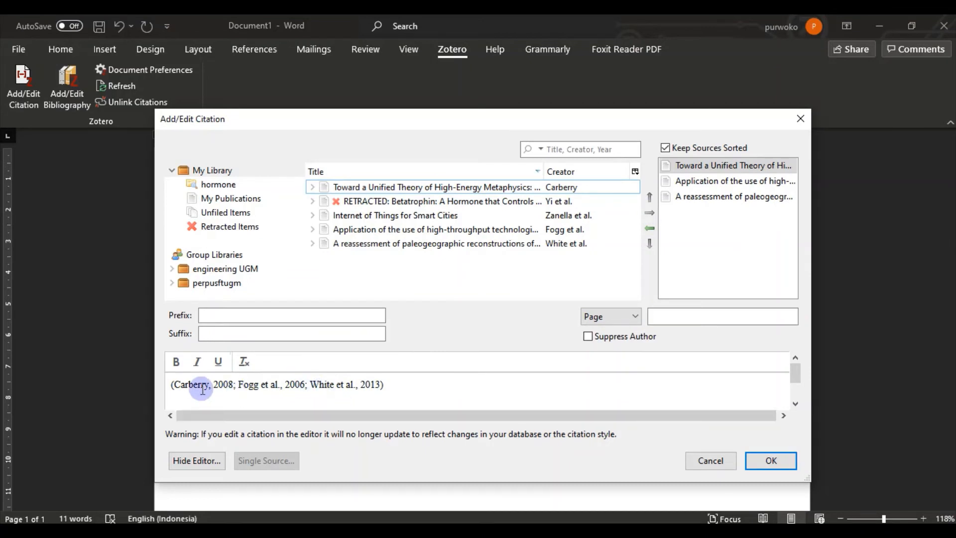
pyautogui.click(665, 148)
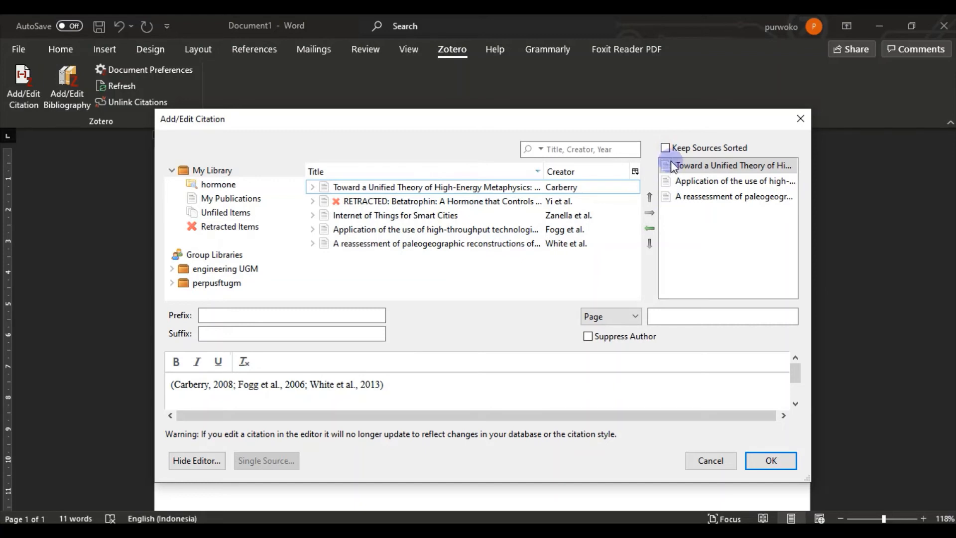
# Turn Keep Sources Sorted back on, insert the three-source citation, and end the sentence with a period and a new paragraph
pyautogui.click(665, 148)
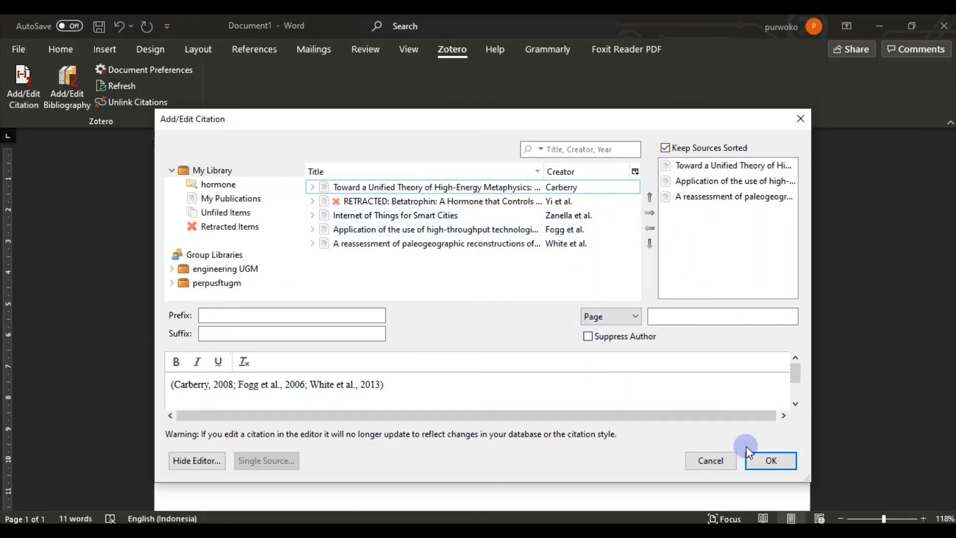
pyautogui.click(760, 460)
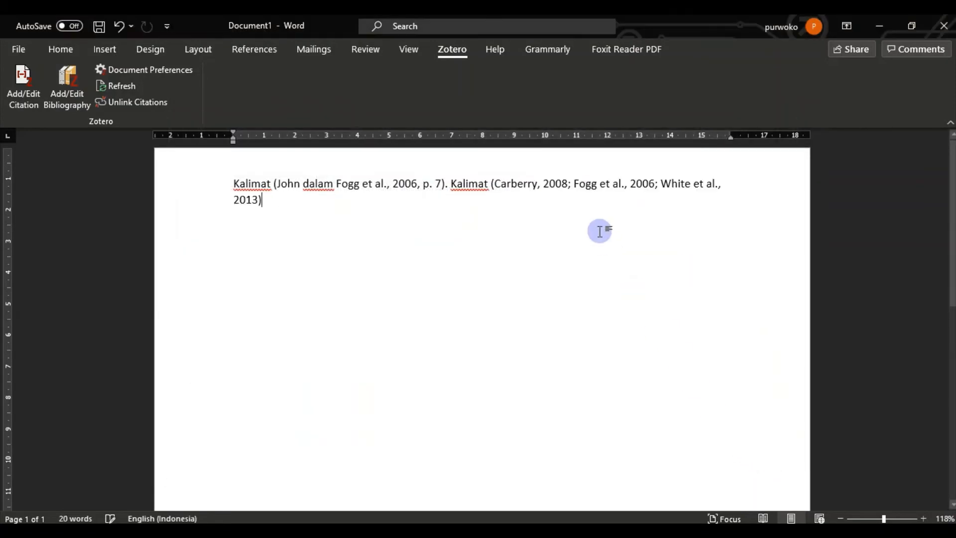
pyautogui.click(391, 214)
pyautogui.write('.')
pyautogui.press('Return')
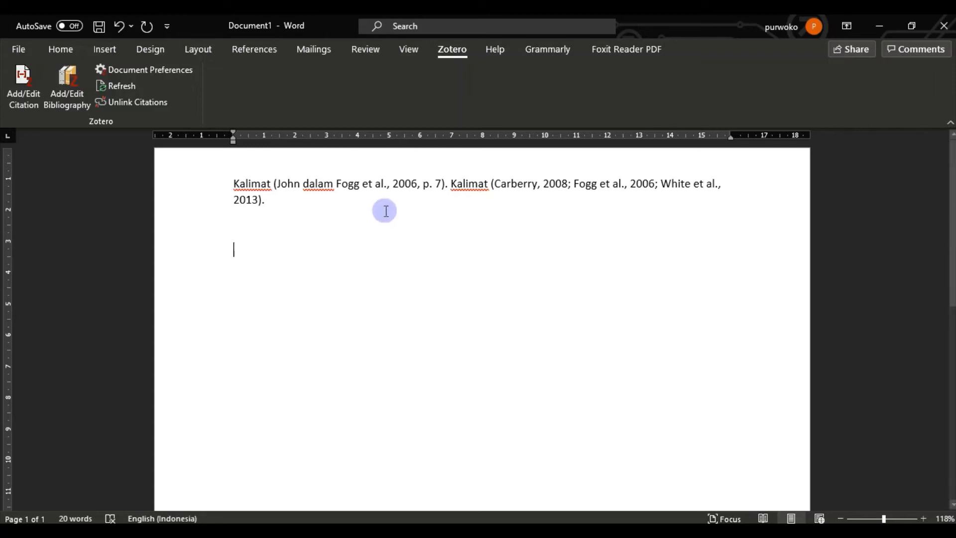
# Insert a citation to the high-throughput technologies article in the new paragraph using Classic View, with Suppress Author turned on
pyautogui.click(16, 93)
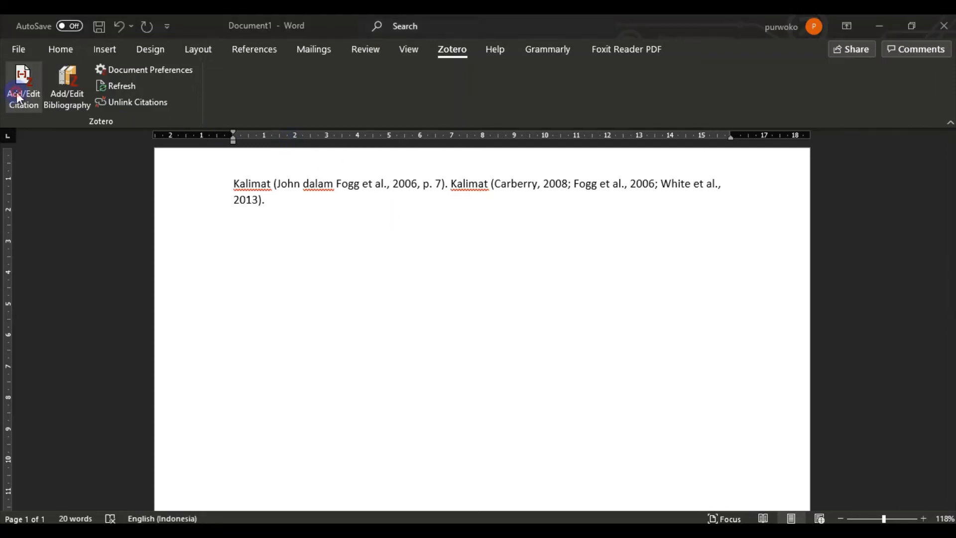
pyautogui.click(307, 244)
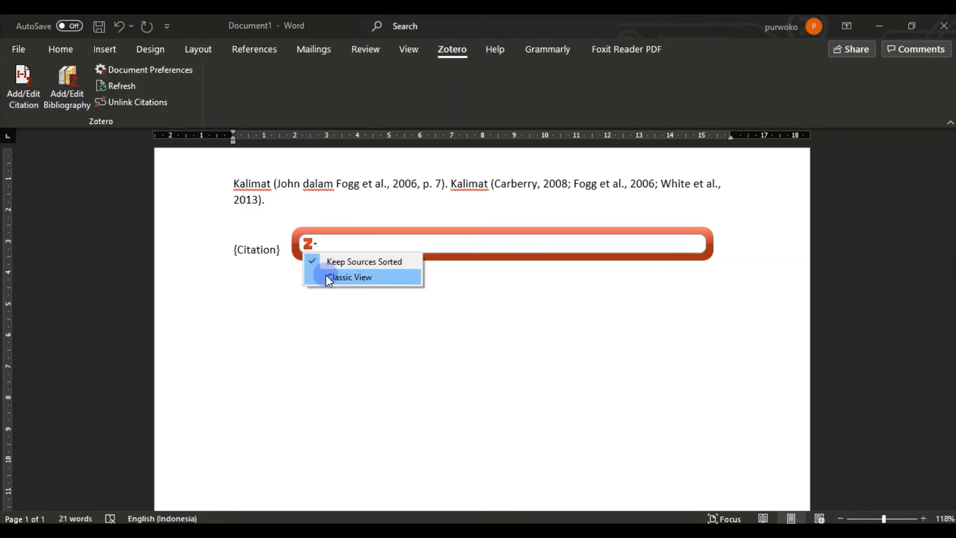
pyautogui.click(327, 274)
pyautogui.click(354, 230)
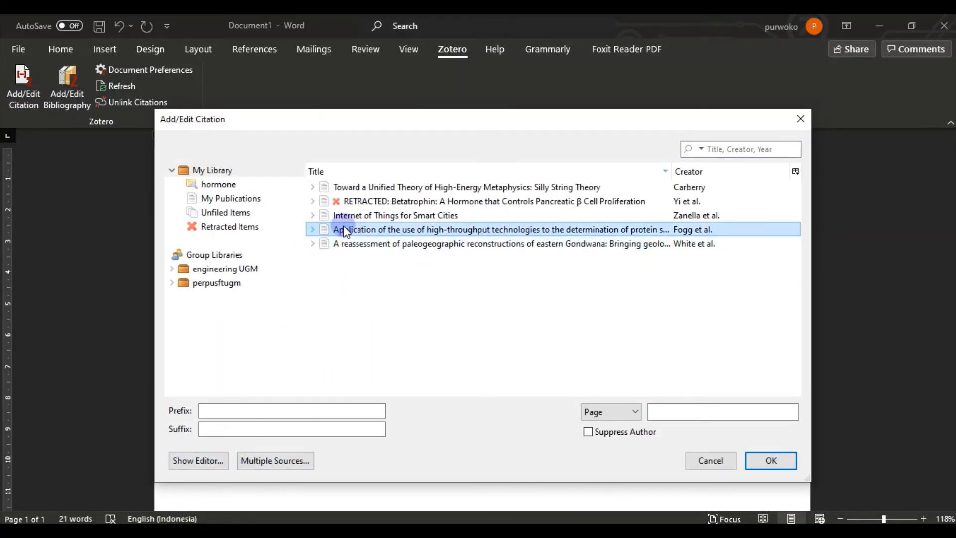
pyautogui.click(209, 461)
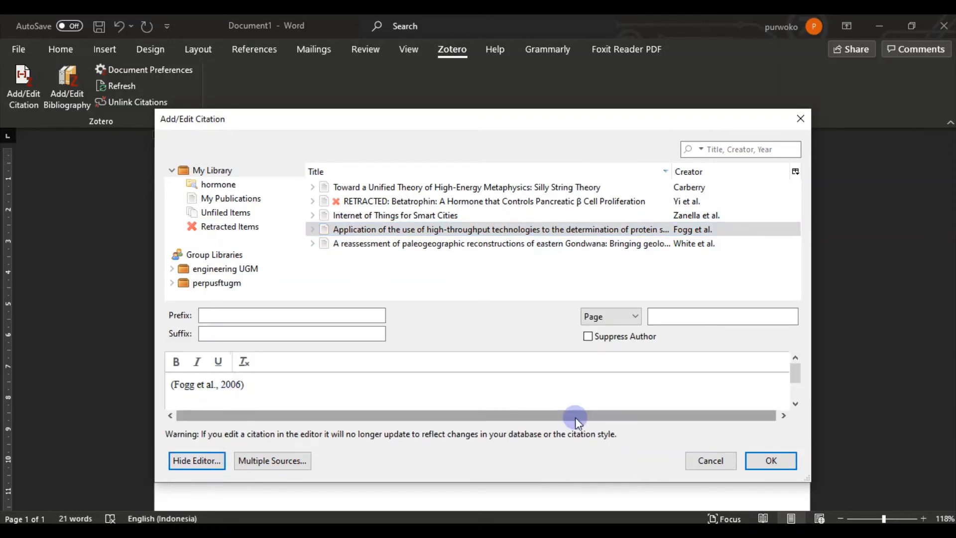
pyautogui.click(587, 337)
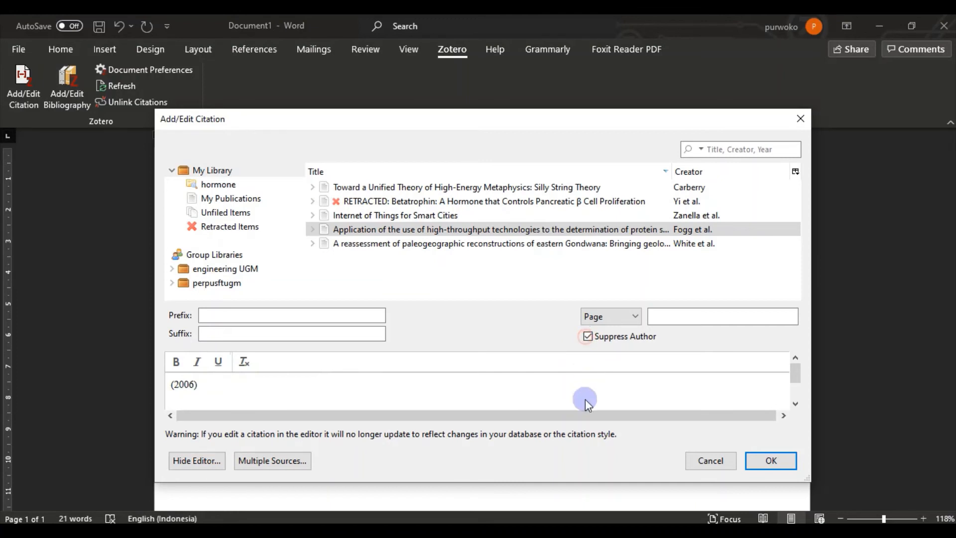
pyautogui.click(587, 336)
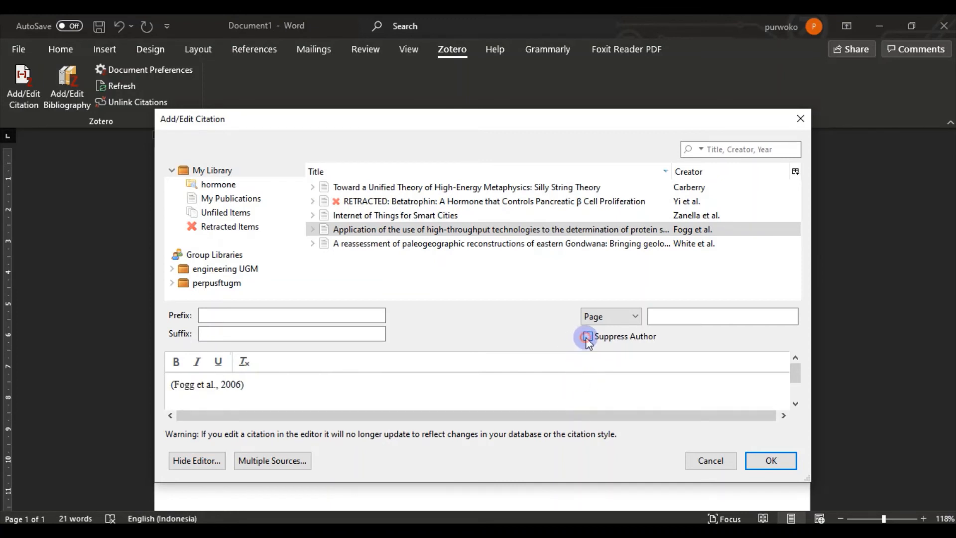
pyautogui.click(587, 337)
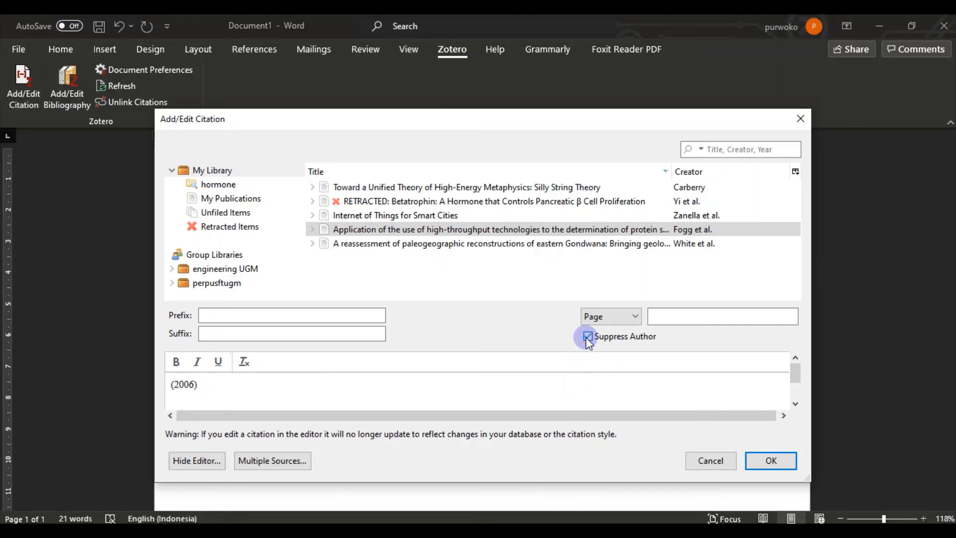
pyautogui.click(761, 458)
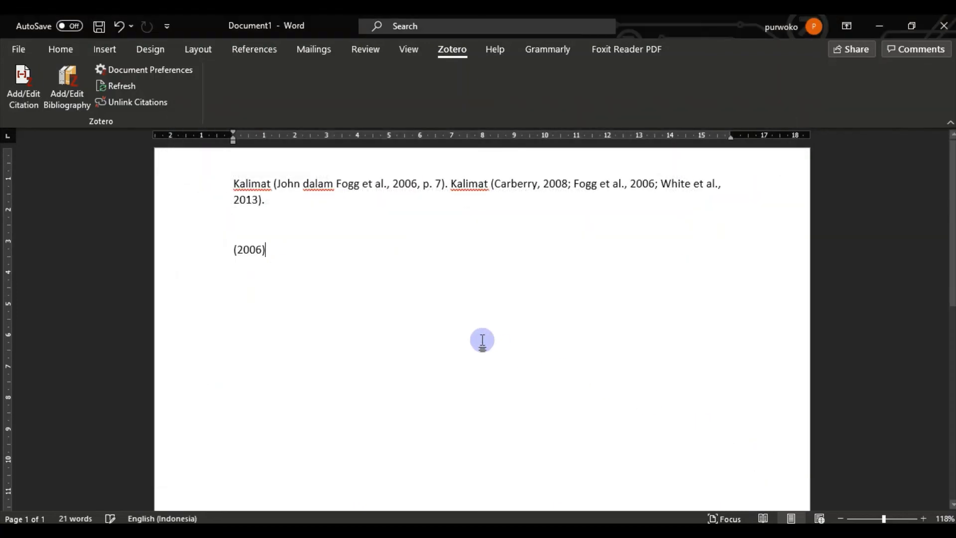
# Write the first author's surname and "et al." before the year-only citation, and add "menyatakan" after it
pyautogui.click(231, 251)
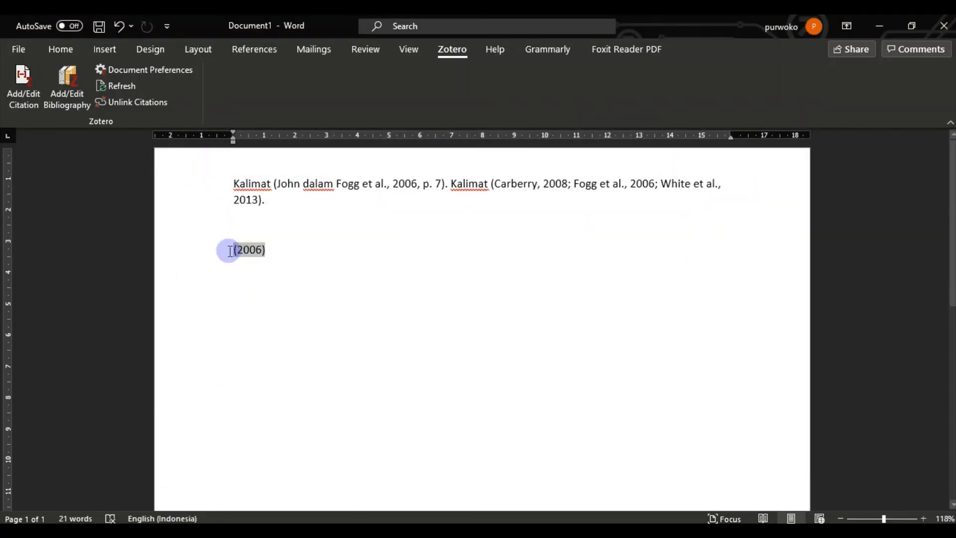
pyautogui.write('Fogg e')
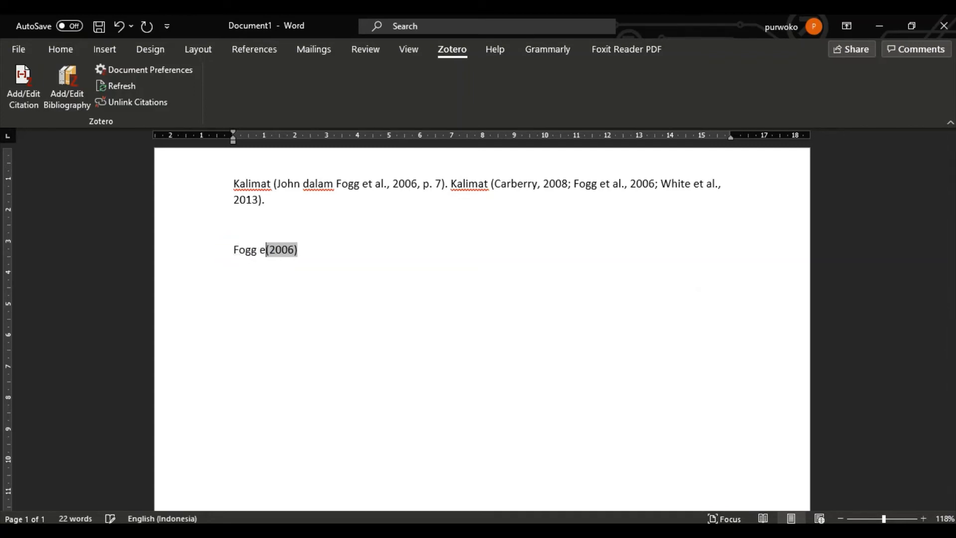
pyautogui.write('t al.')
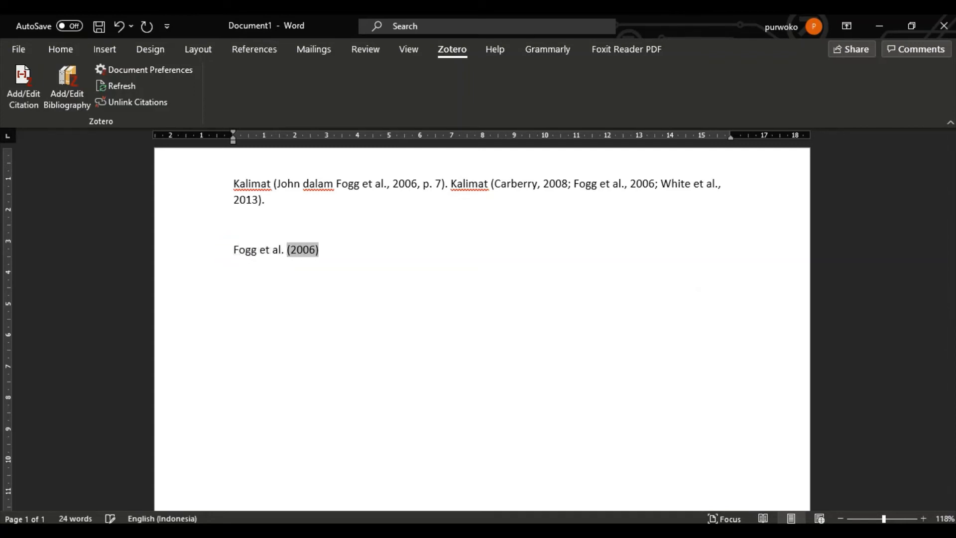
pyautogui.click(347, 248)
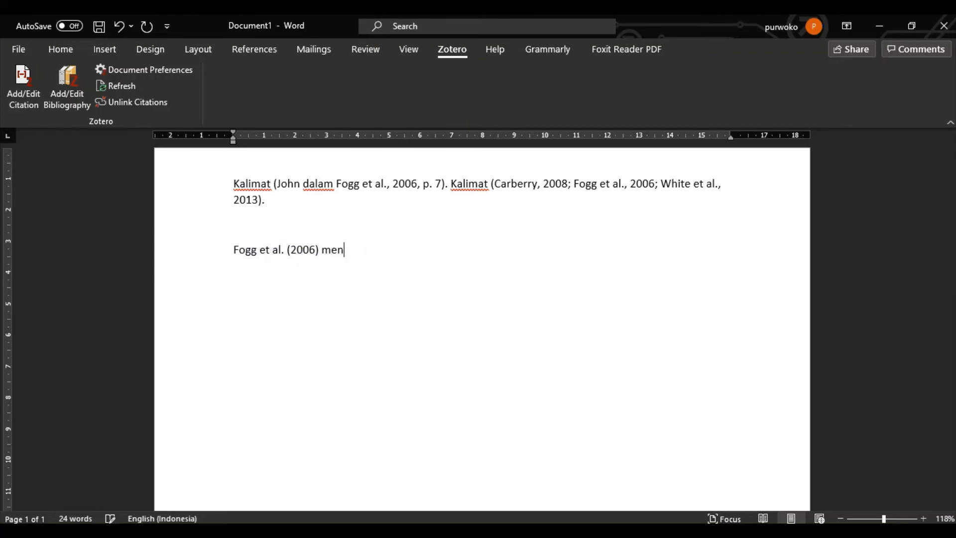
pyautogui.write('menyatakan')
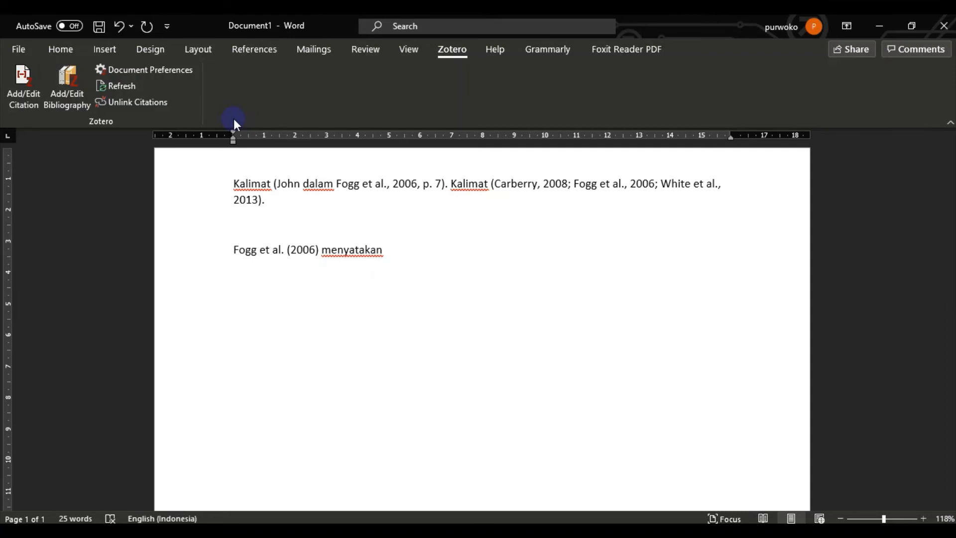
# Add a "Daftar Pustaka" heading below the text and insert the Zotero bibliography under it
pyautogui.press('Return')
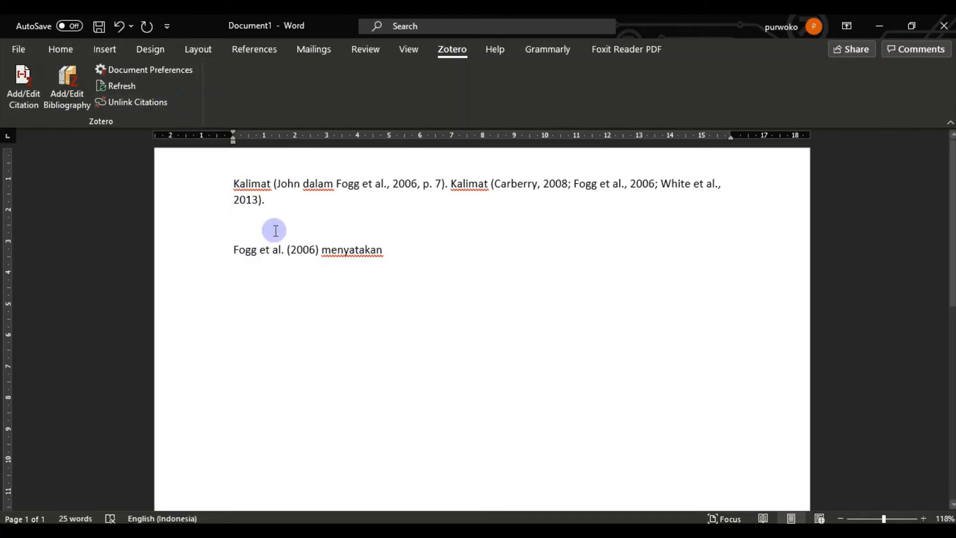
pyautogui.press('Return')
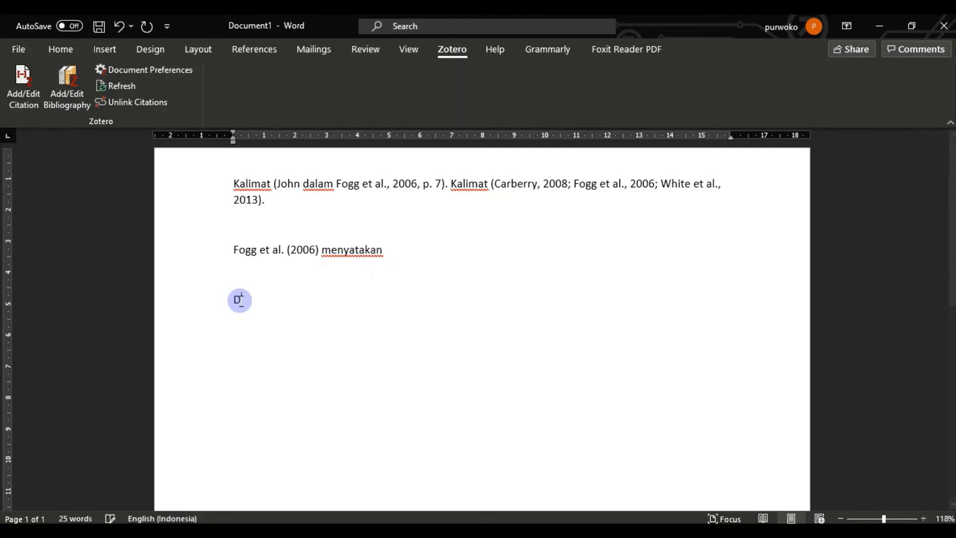
pyautogui.write('Daftar Pustaka')
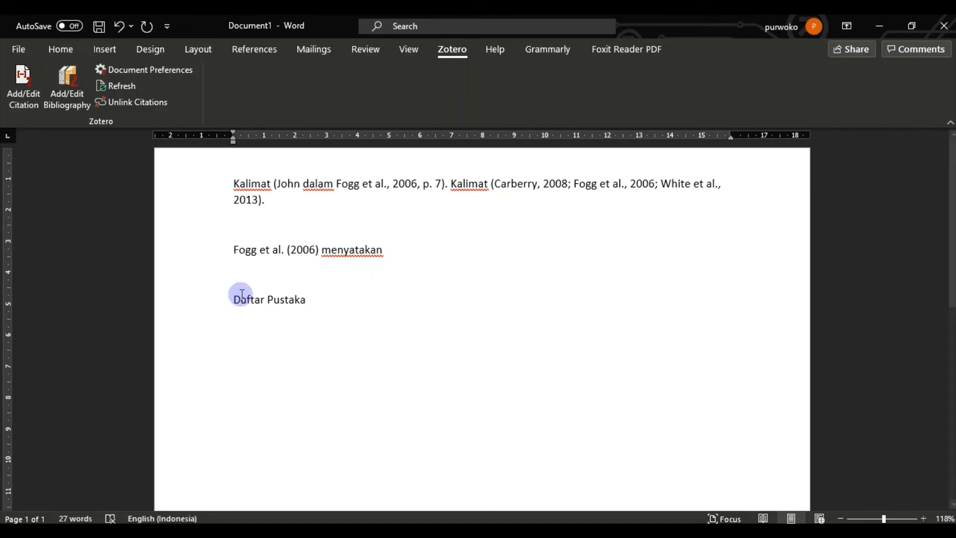
pyautogui.click(71, 82)
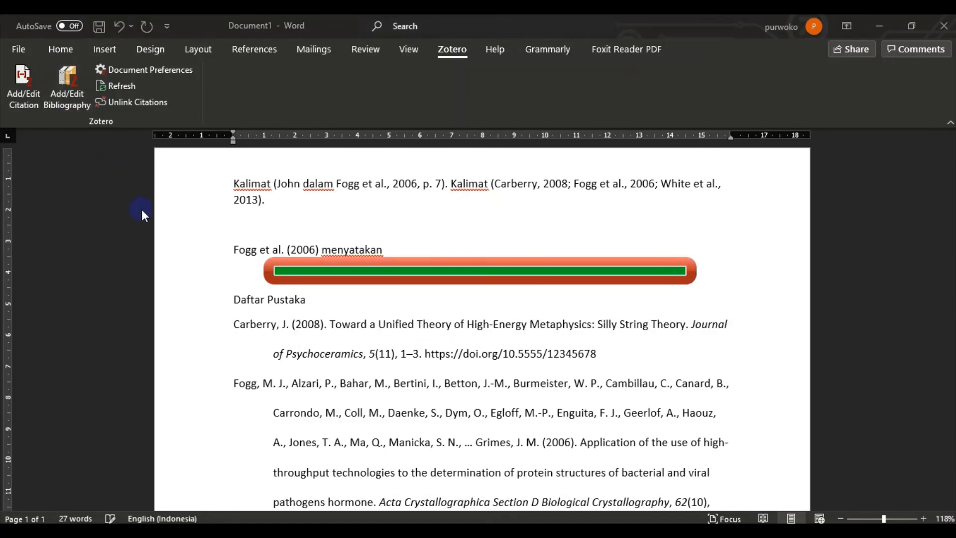
# Compare the bibliography entries with the in-text citations and examine the line spacing of the list
pyautogui.scroll(-5, 413, 351)
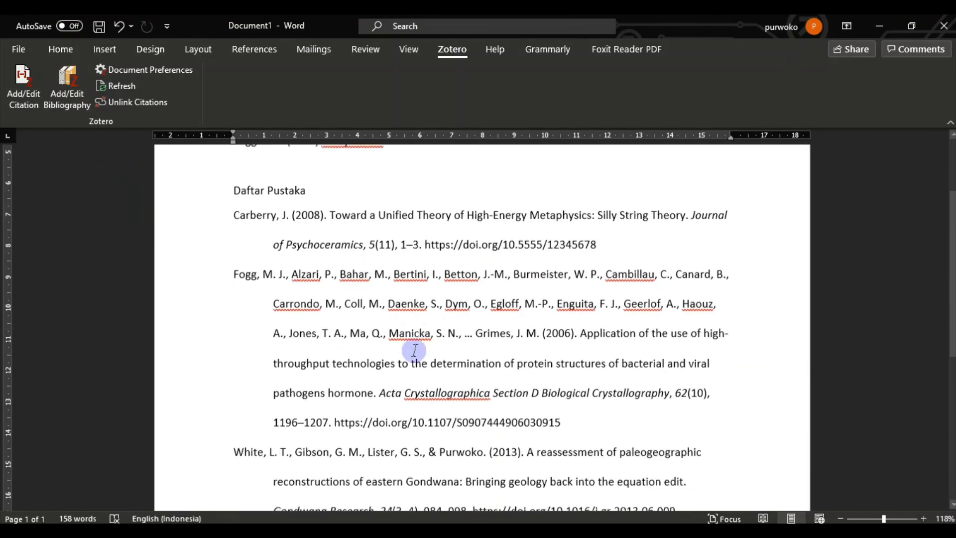
pyautogui.scroll(5, 414, 350)
pyautogui.scroll(-3, 414, 348)
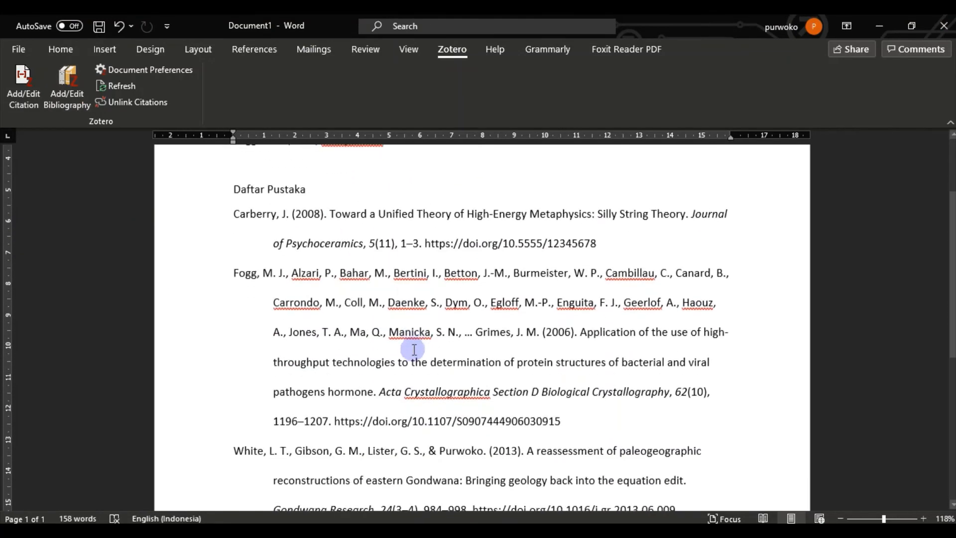
pyautogui.scroll(-3, 315, 375)
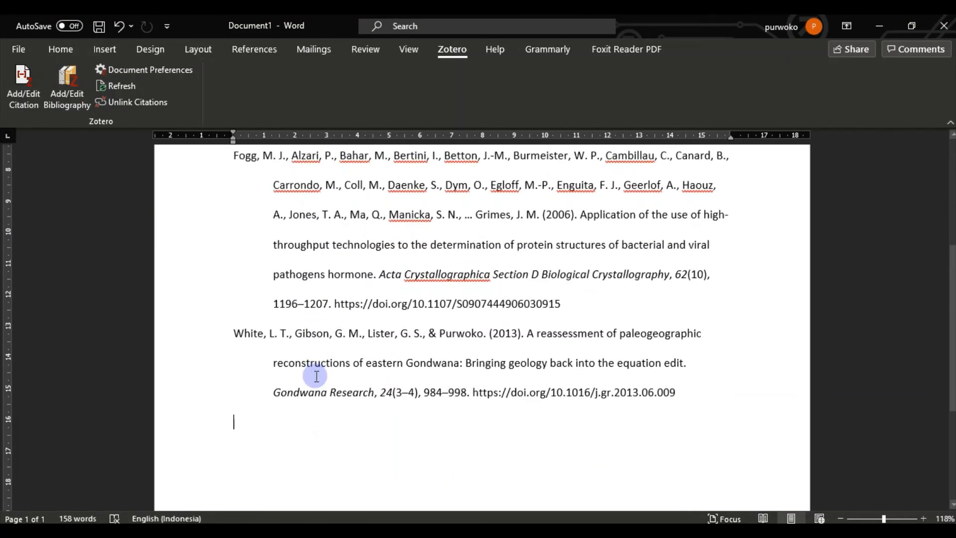
pyautogui.scroll(6, 315, 374)
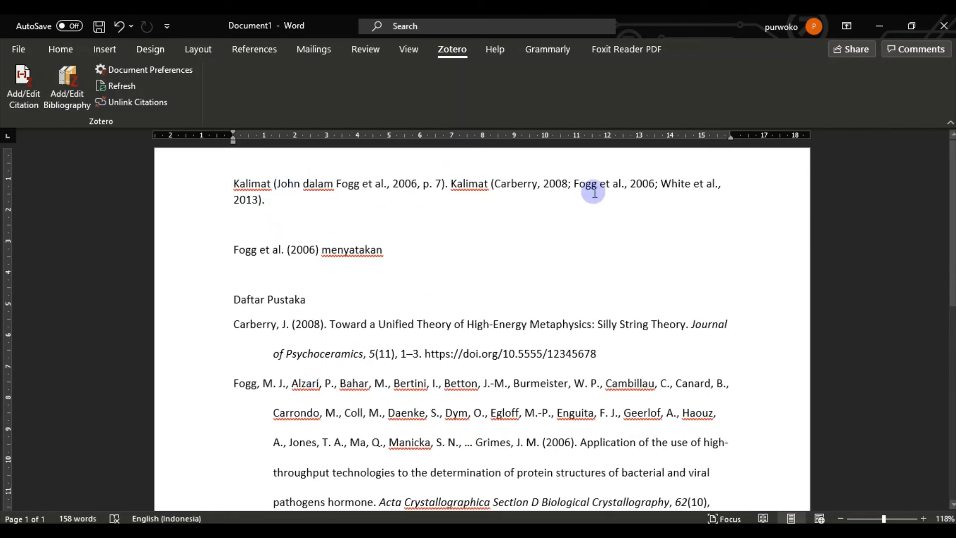
pyautogui.scroll(-5, 455, 269)
pyautogui.scroll(2, 457, 270)
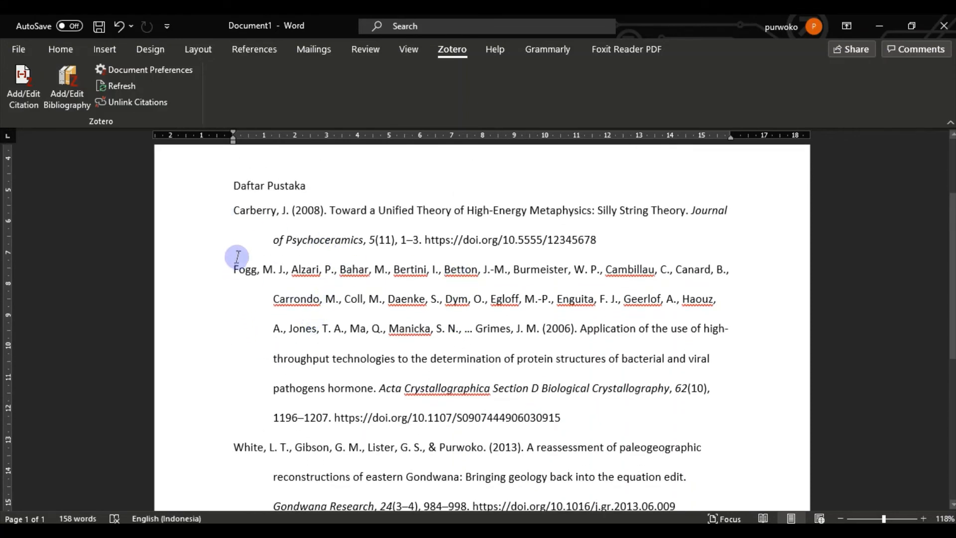
pyautogui.click(330, 233)
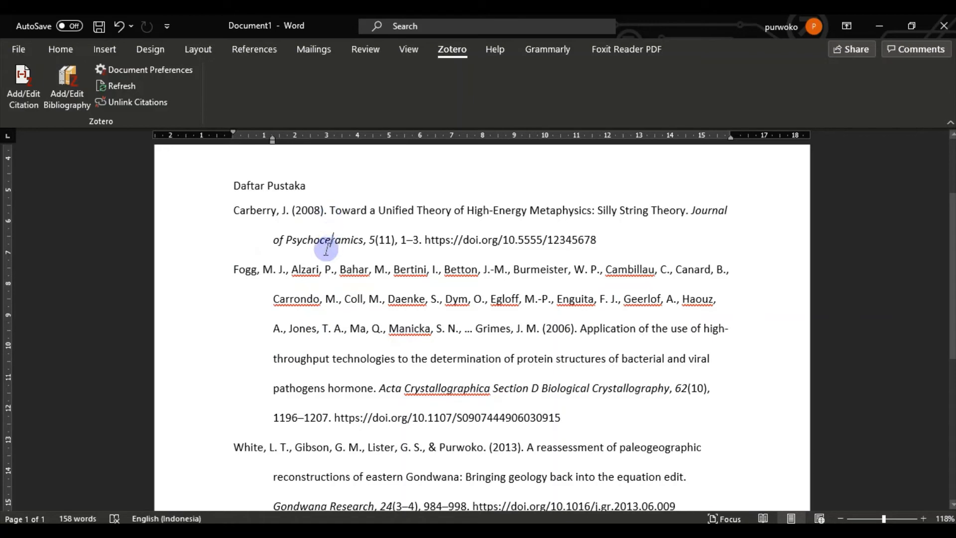
pyautogui.click(325, 251)
pyautogui.click(330, 221)
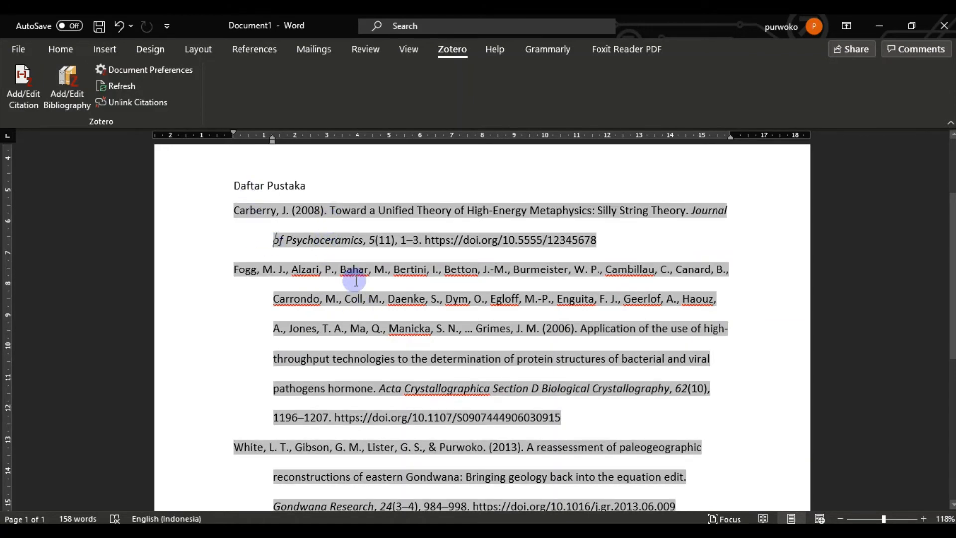
# Change the document's citation style to American Psychological Association (APA) 7th edition (single-spaced bibliography)
pyautogui.click(163, 70)
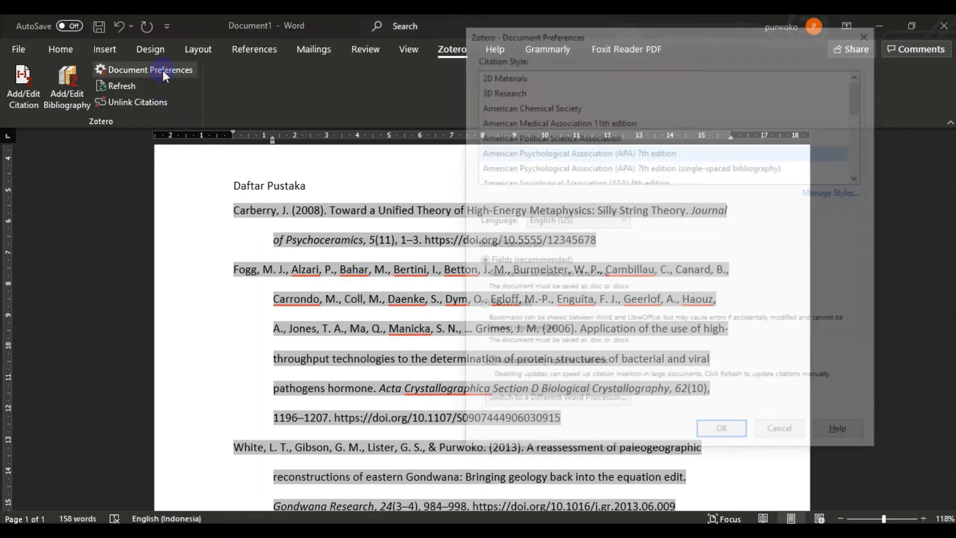
pyautogui.click(646, 166)
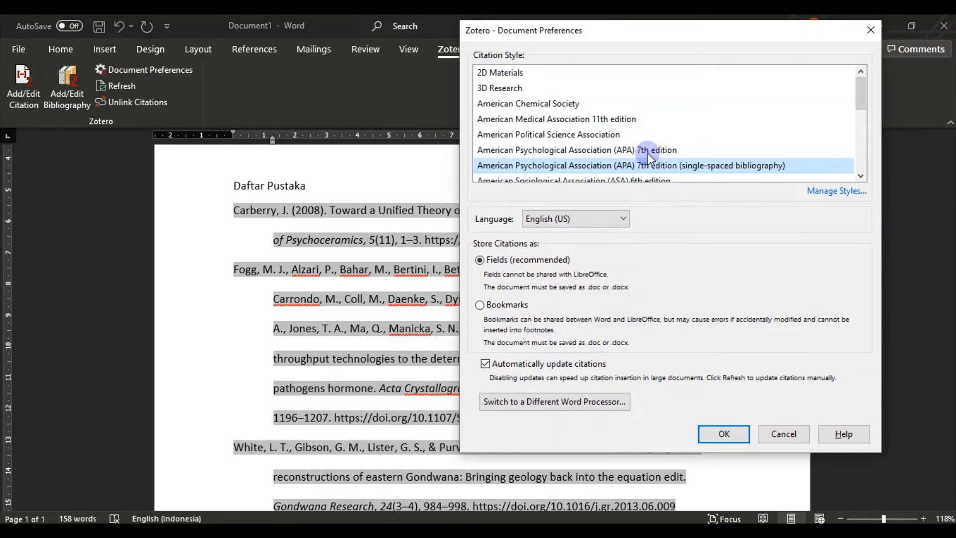
pyautogui.click(647, 151)
pyautogui.click(657, 167)
pyautogui.click(723, 434)
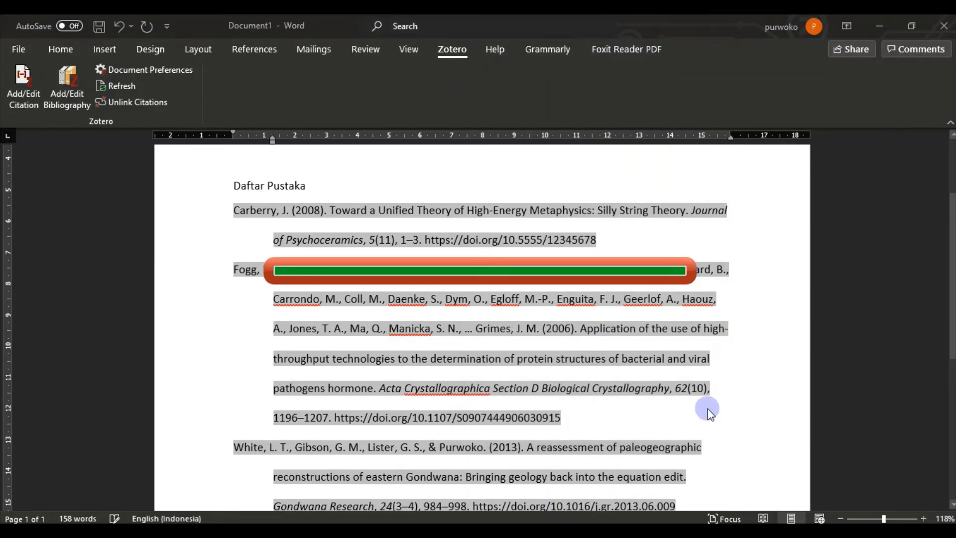
pyautogui.click(668, 371)
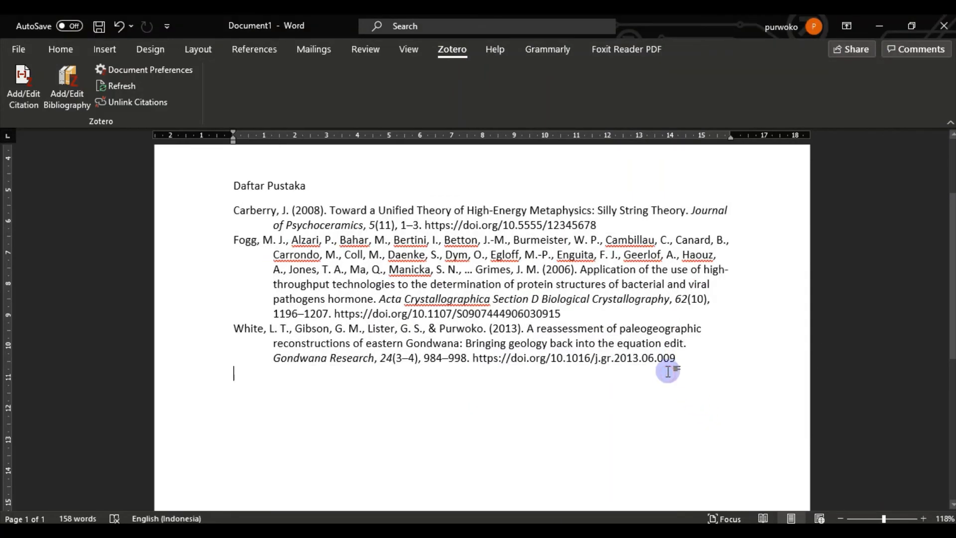
# Set the citation language to Bahasa Indonesia in the Zotero document preferences
pyautogui.scroll(3, 668, 371)
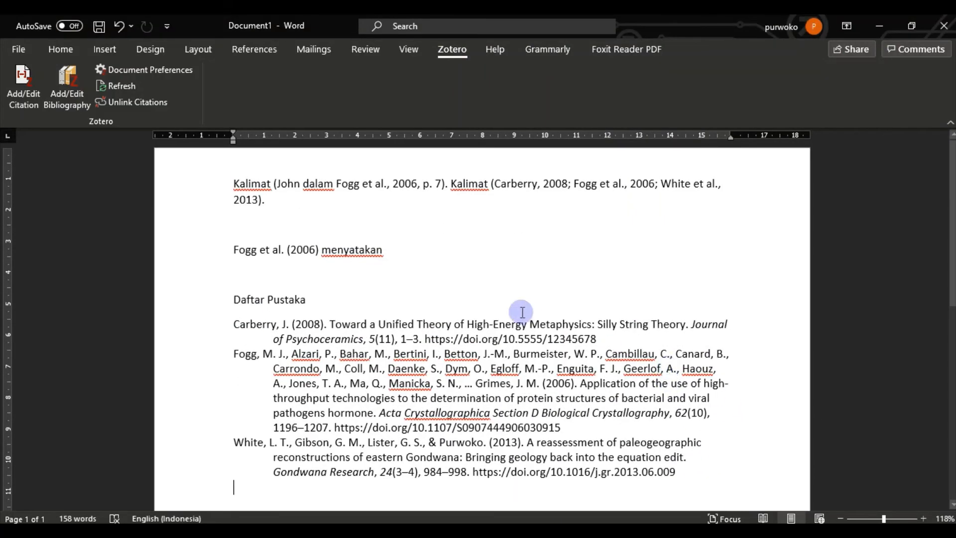
pyautogui.click(294, 248)
pyautogui.click(273, 249)
pyautogui.click(156, 65)
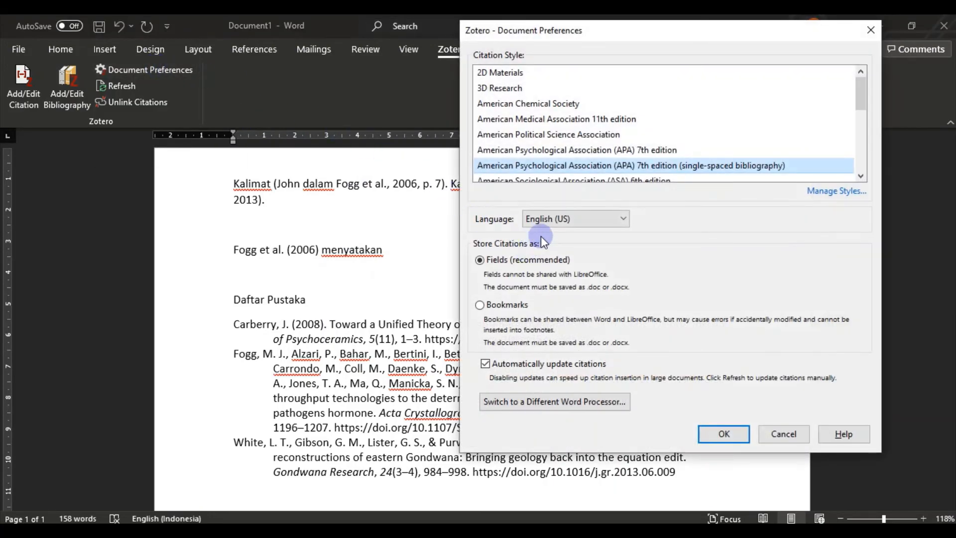
pyautogui.click(549, 223)
pyautogui.scroll(-5, 553, 319)
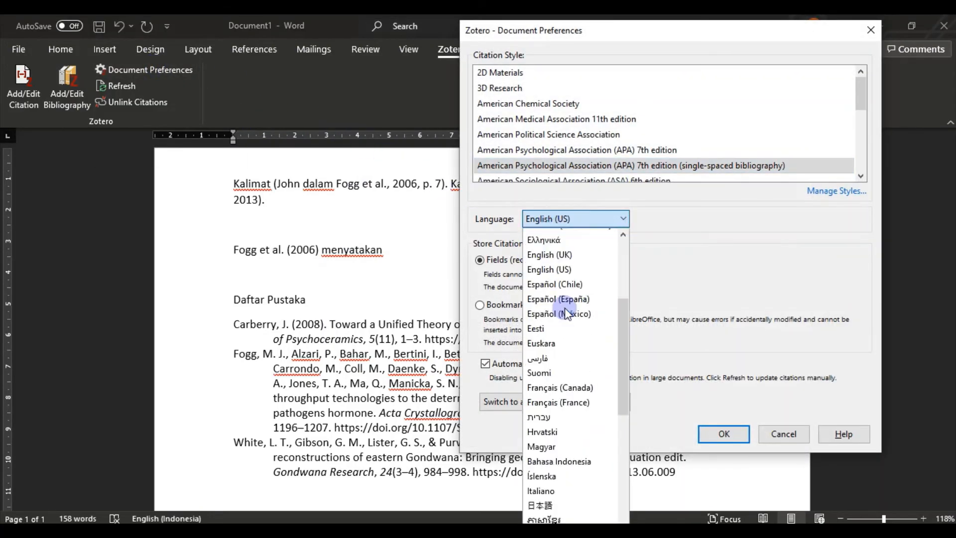
pyautogui.click(564, 391)
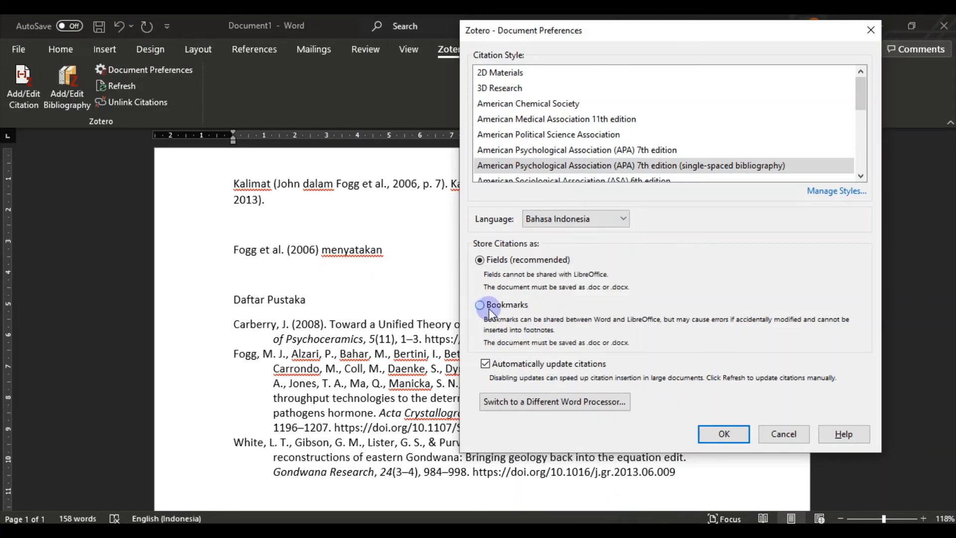
# Apply the Zotero document preferences and replace "et al" with "dkk" in the sentence ending in "menyatakan"
pyautogui.click(730, 441)
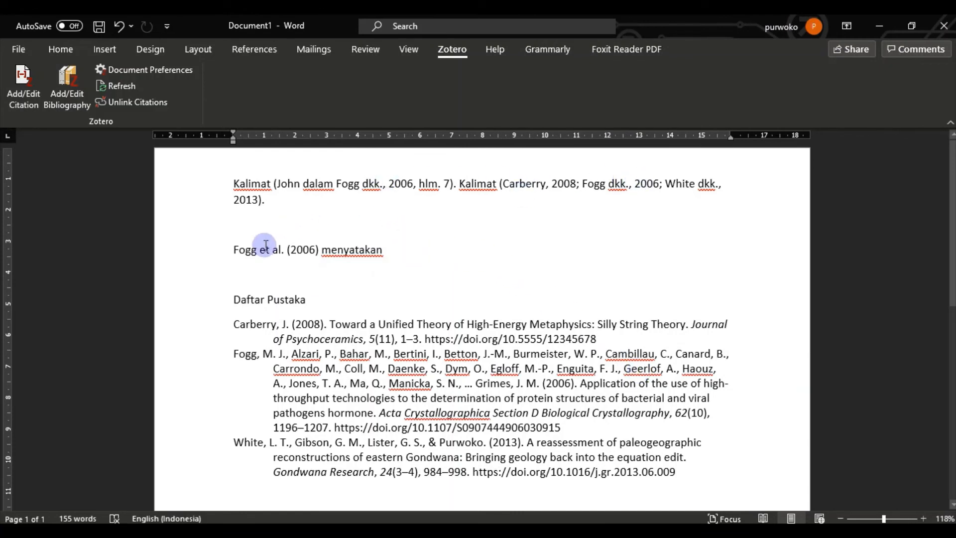
pyautogui.moveTo(264, 245); pyautogui.dragTo(281, 249)
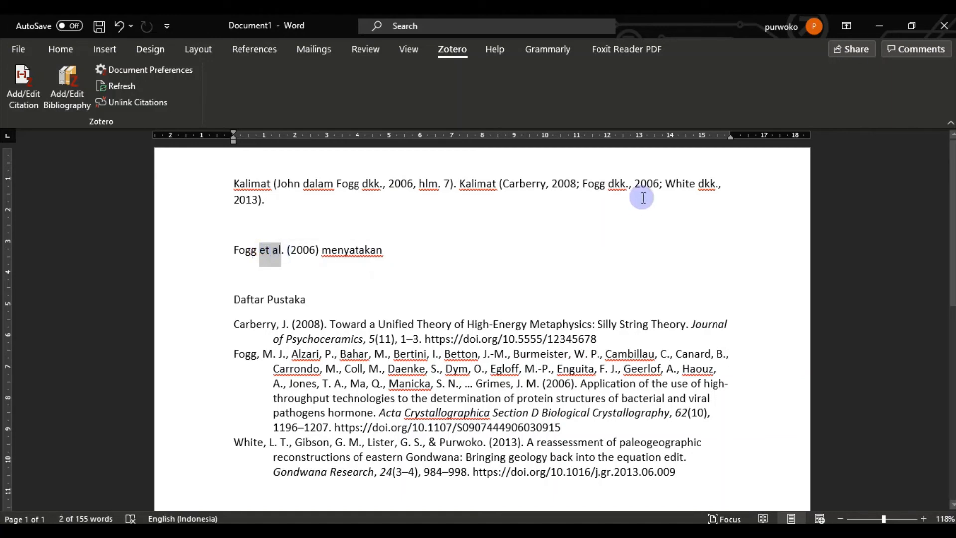
pyautogui.write('dkk')
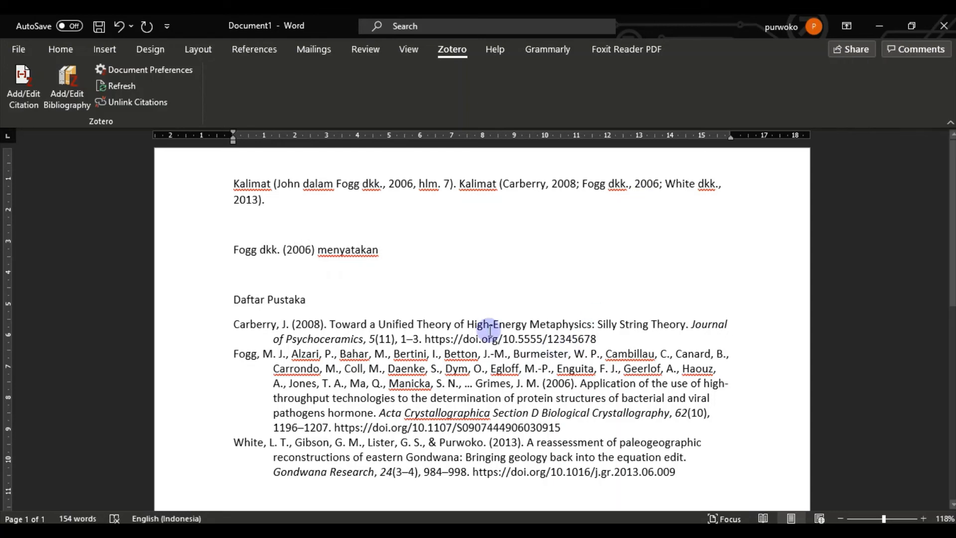
# Examine the bibliography entries under "Daftar Pustaka", especially the capitalization of the first entry's article title
pyautogui.scroll(-2, 486, 324)
pyautogui.click(484, 321)
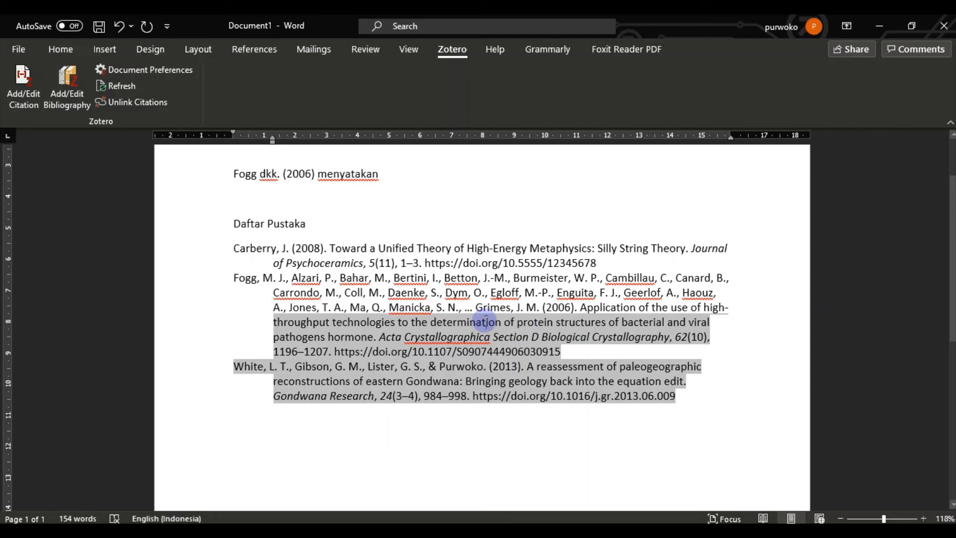
pyautogui.click(433, 201)
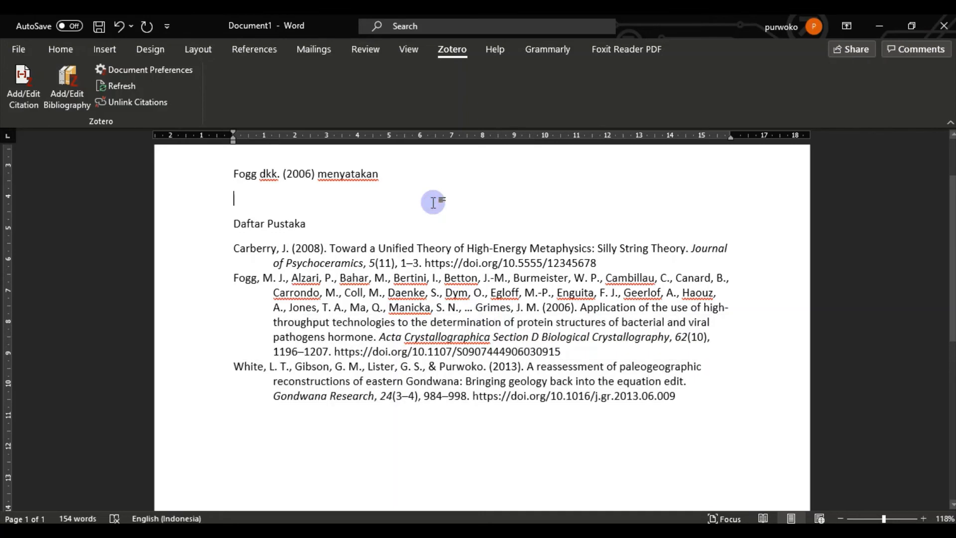
pyautogui.scroll(2, 433, 202)
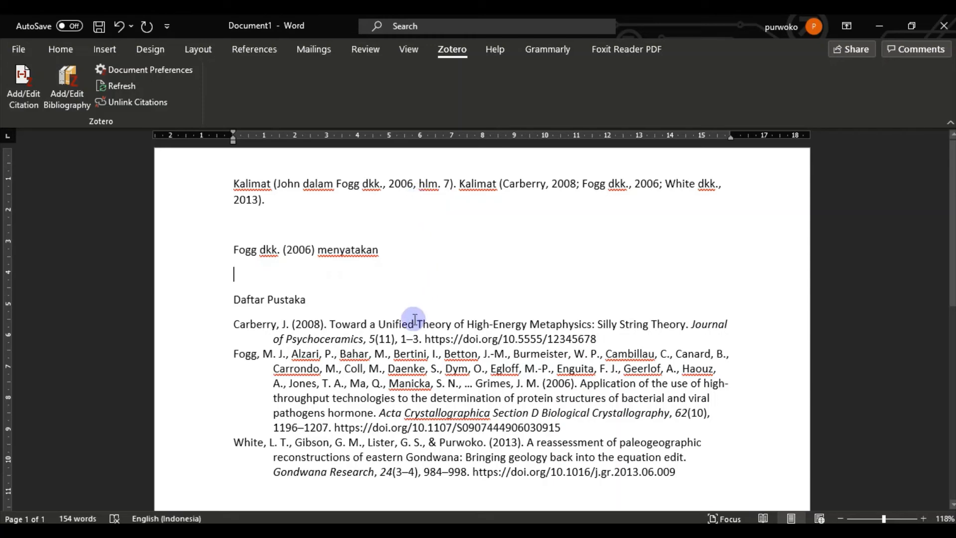
pyautogui.moveTo(240, 324); pyautogui.dragTo(382, 333)
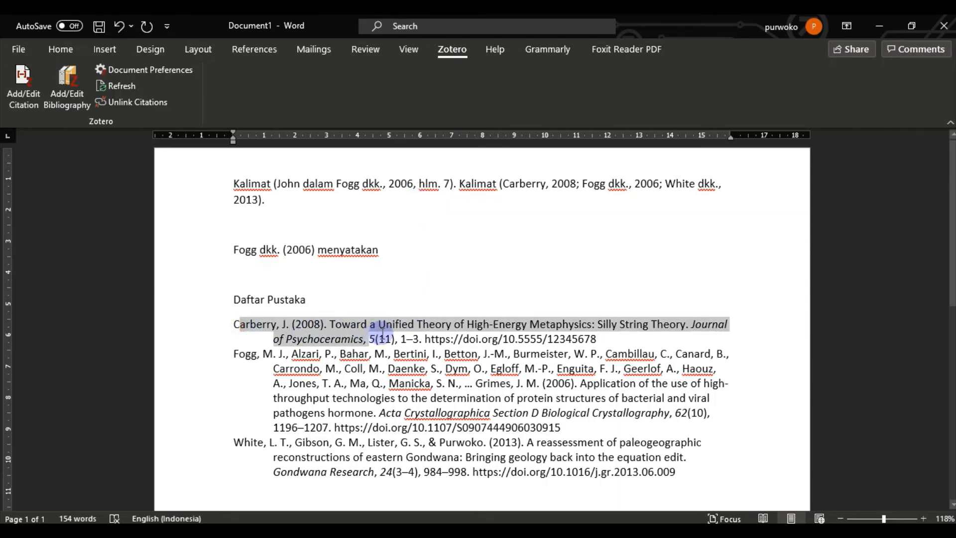
pyautogui.click(330, 324)
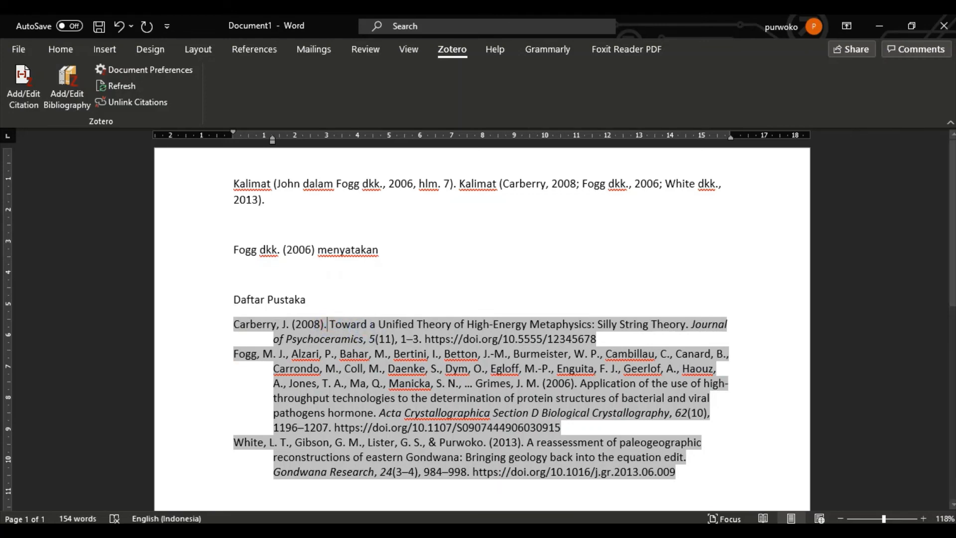
pyautogui.click(559, 525)
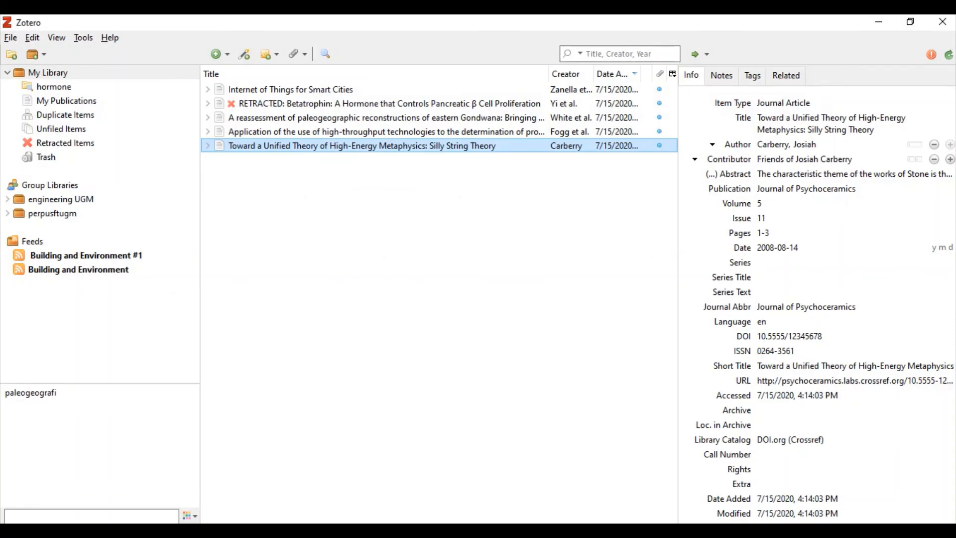
pyautogui.click(527, 527)
pyautogui.click(362, 314)
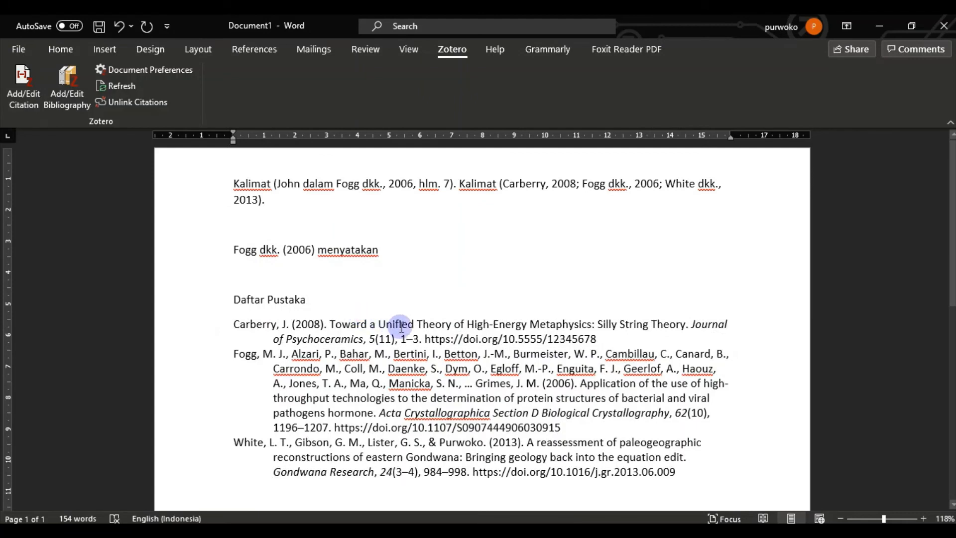
pyautogui.click(385, 326)
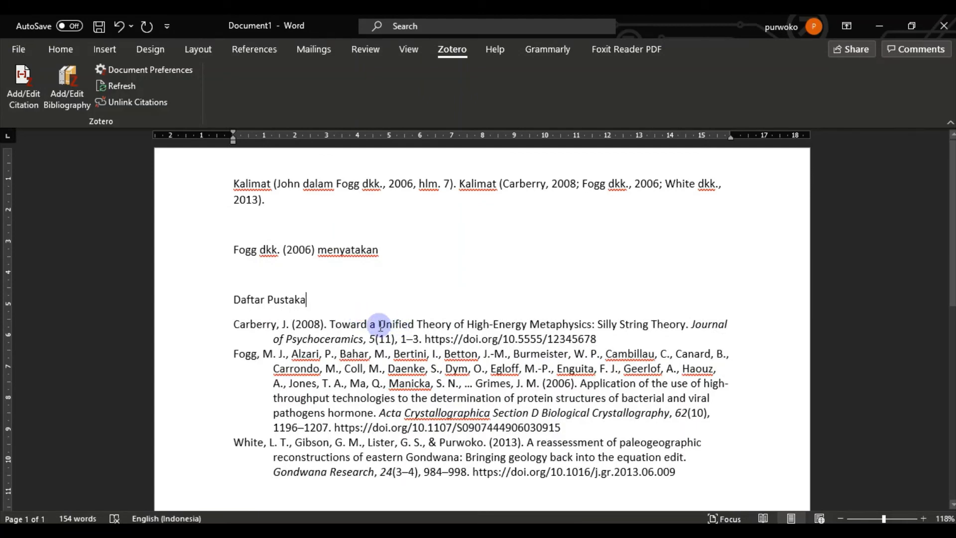
pyautogui.moveTo(374, 326); pyautogui.dragTo(386, 326)
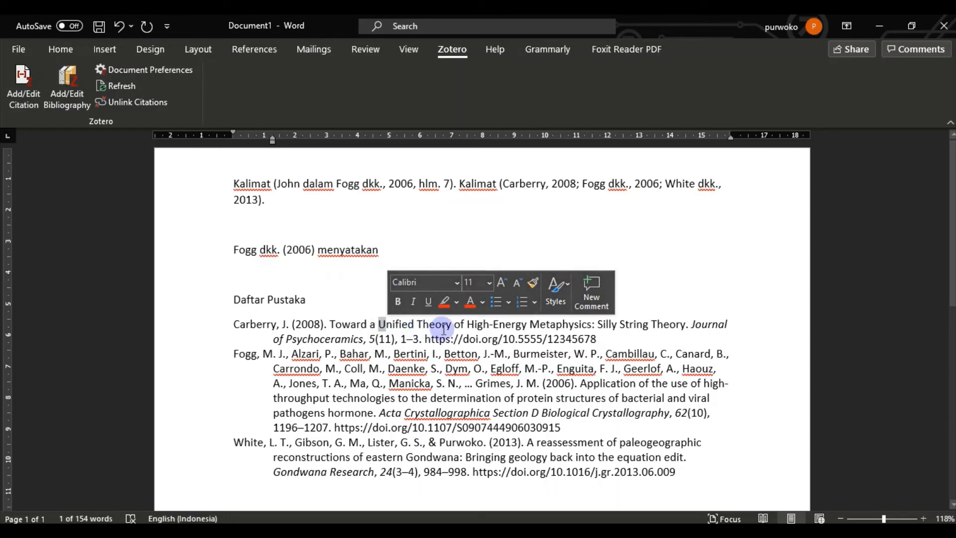
pyautogui.click(377, 327)
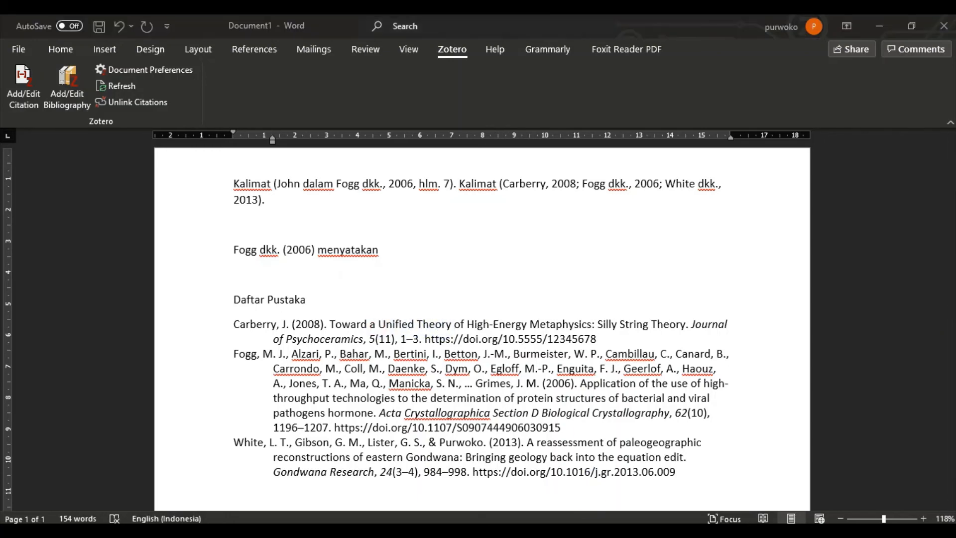
# Switch to Zotero and lowercase "unified theory of high-energy" in the title of the "Toward a Unified Theory" article
pyautogui.hotkey('alt', 'Tab')
pyautogui.click(476, 132)
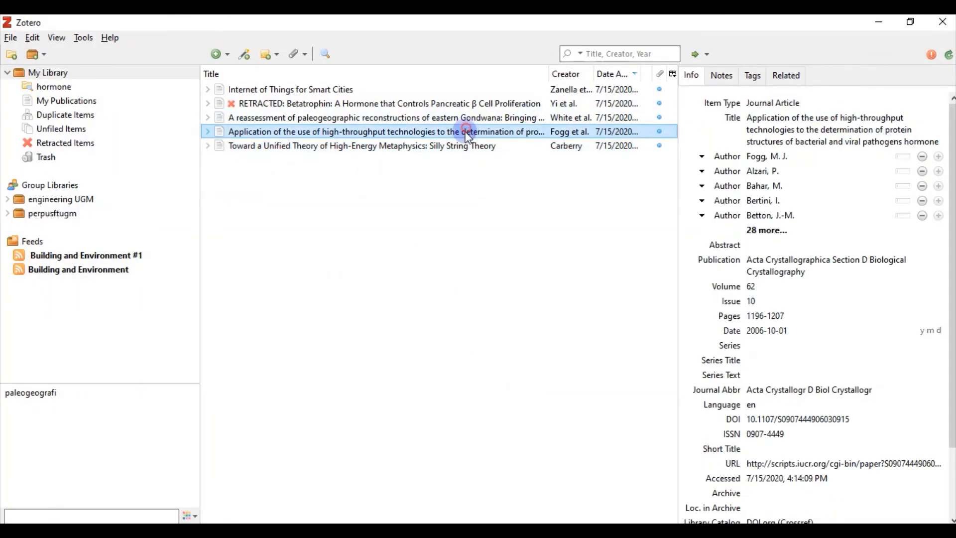
pyautogui.click(460, 145)
pyautogui.click(802, 129)
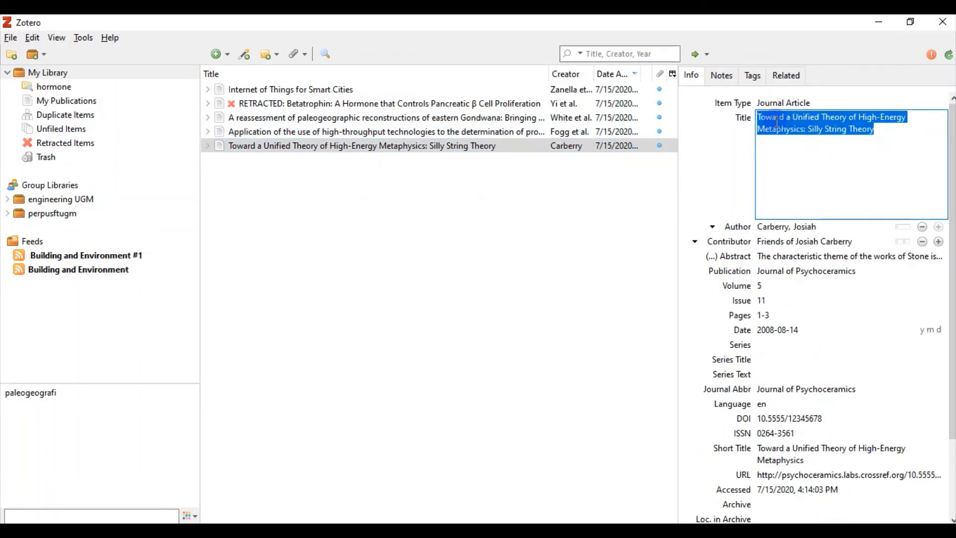
pyautogui.click(798, 117)
pyautogui.moveTo(799, 117); pyautogui.dragTo(823, 117)
pyautogui.write('u')
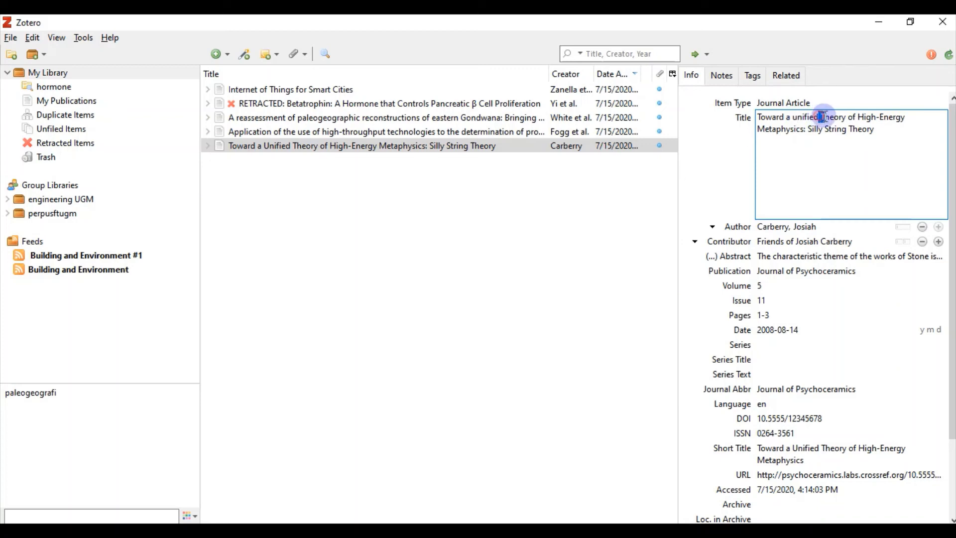
pyautogui.write('t')
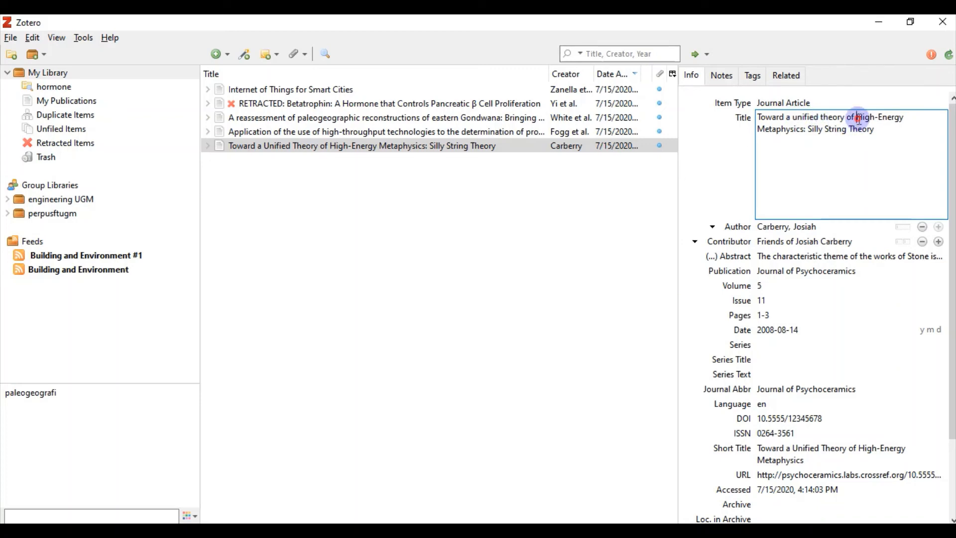
pyautogui.write('h')
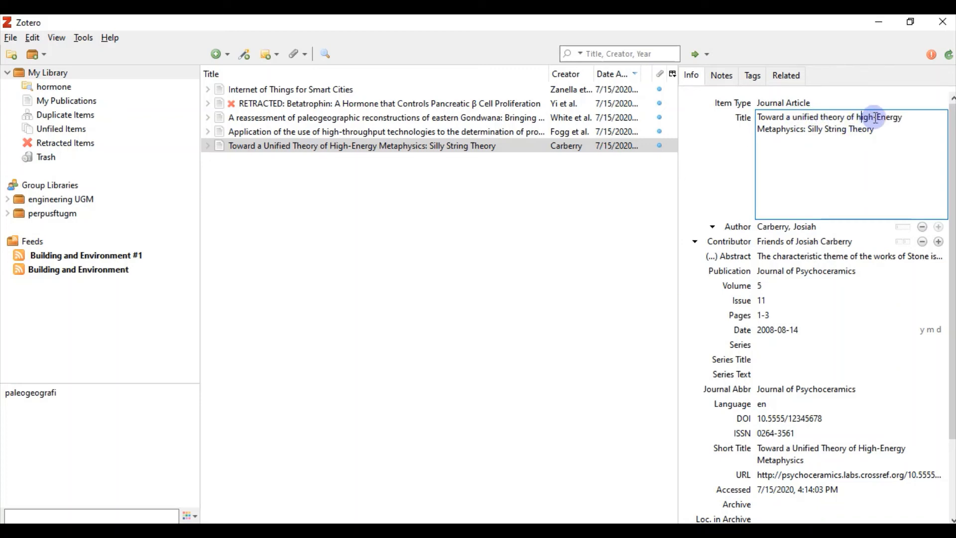
pyautogui.moveTo(876, 117); pyautogui.dragTo(882, 118)
pyautogui.write('e')
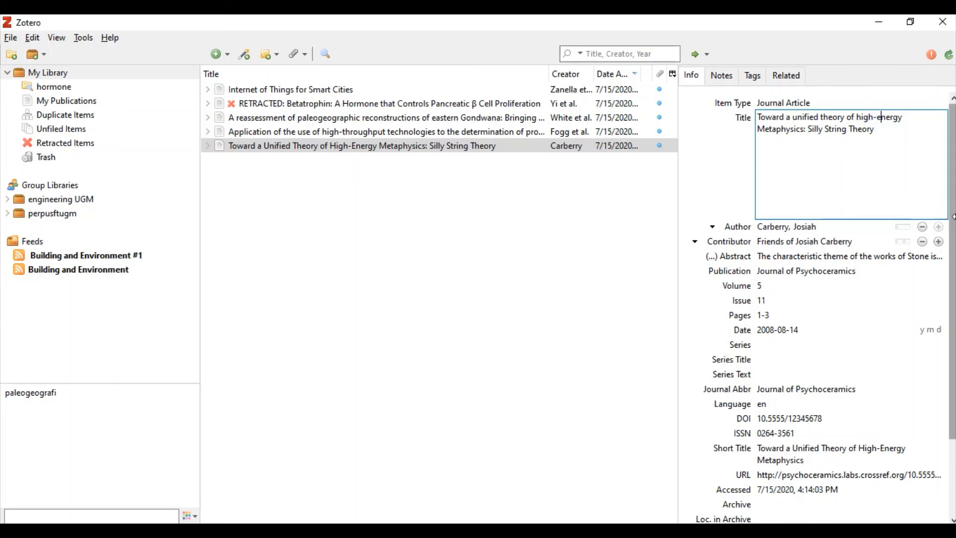
# Lowercase the rest of the article title to "metaphysics: silly string theory" and save the edited title
pyautogui.moveTo(764, 131); pyautogui.dragTo(831, 130)
pyautogui.write('m')
pyautogui.write('s')
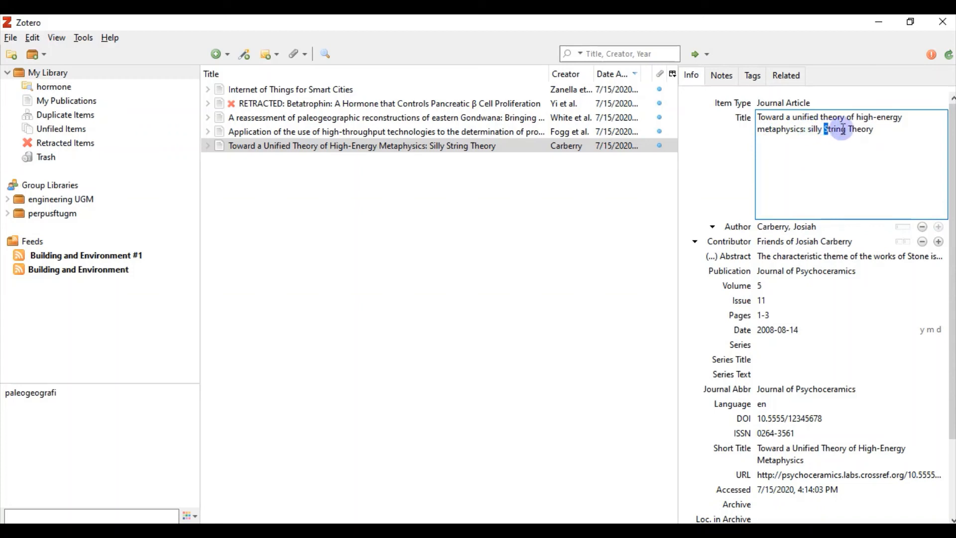
pyautogui.write('s')
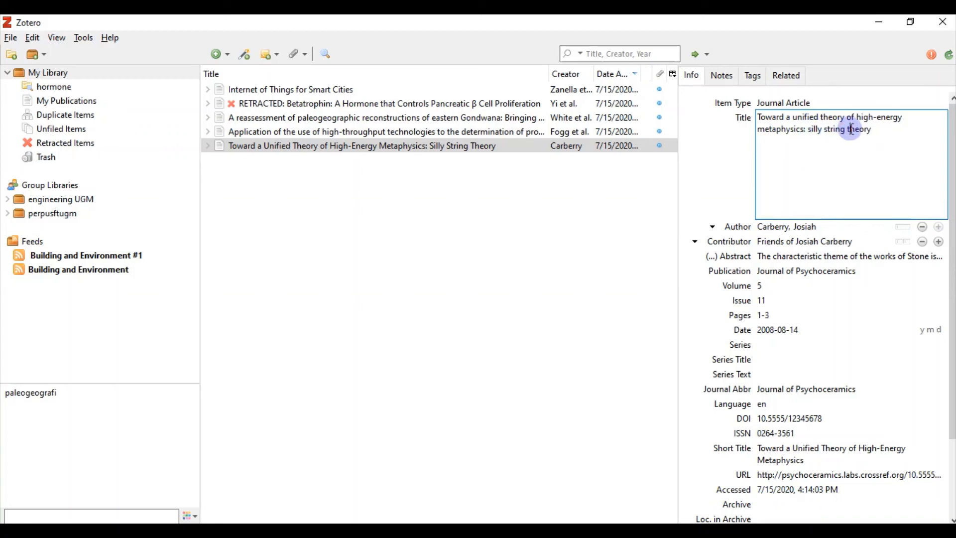
pyautogui.click(713, 164)
pyautogui.click(481, 189)
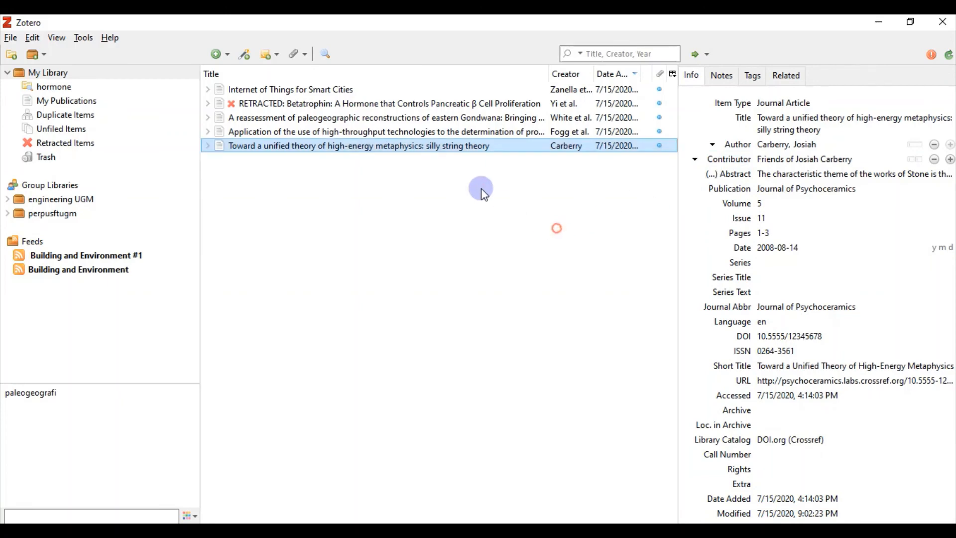
# Switch back to Word and refresh the Zotero citations so the bibliography uses the edited title
pyautogui.click(558, 460)
pyautogui.hotkey('alt', 'Tab')
pyautogui.click(399, 323)
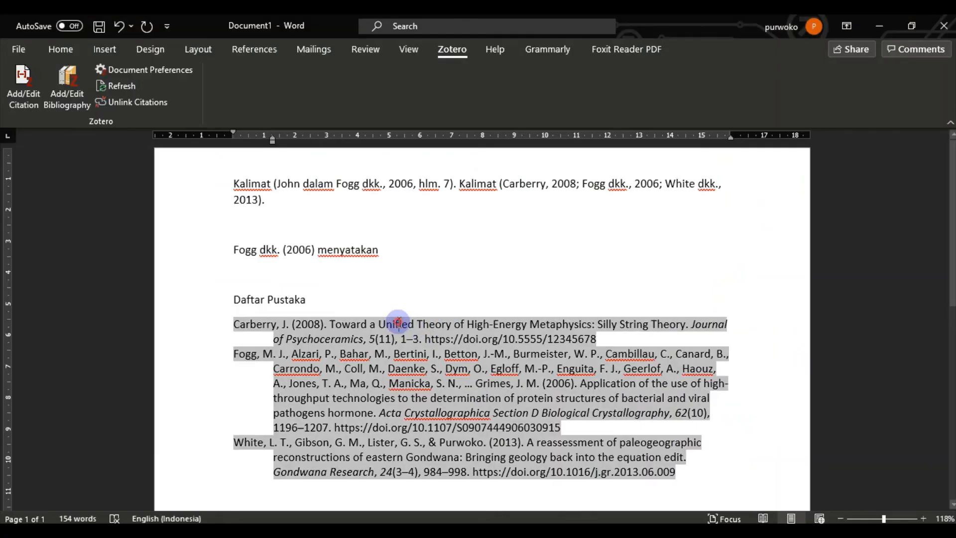
pyautogui.click(116, 86)
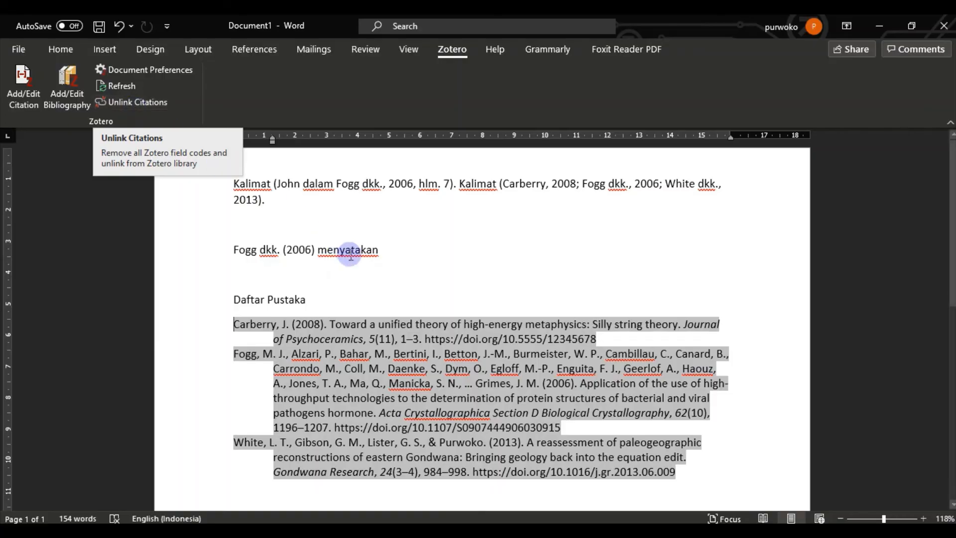
pyautogui.click(356, 252)
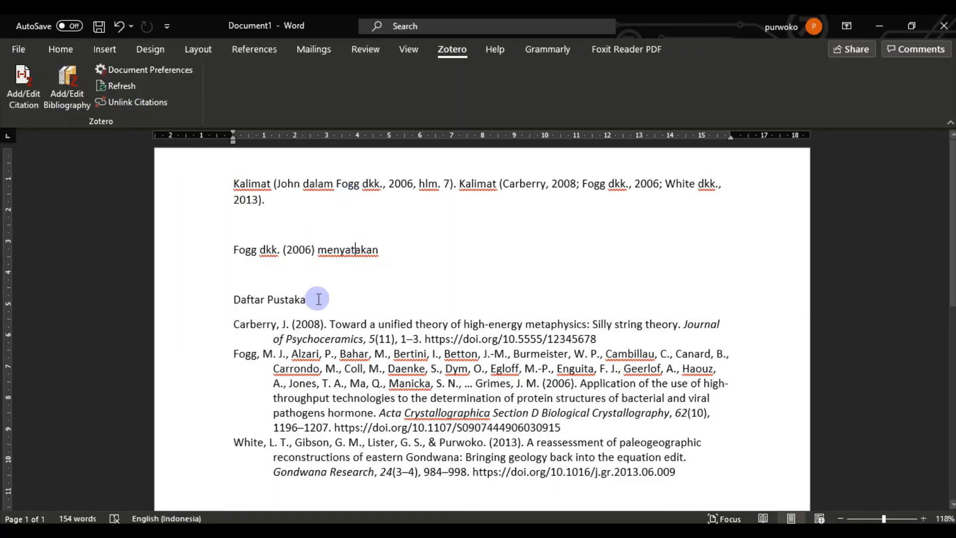
# Examine which in-text citations and bibliography entries are still linked Zotero fields
pyautogui.click(338, 326)
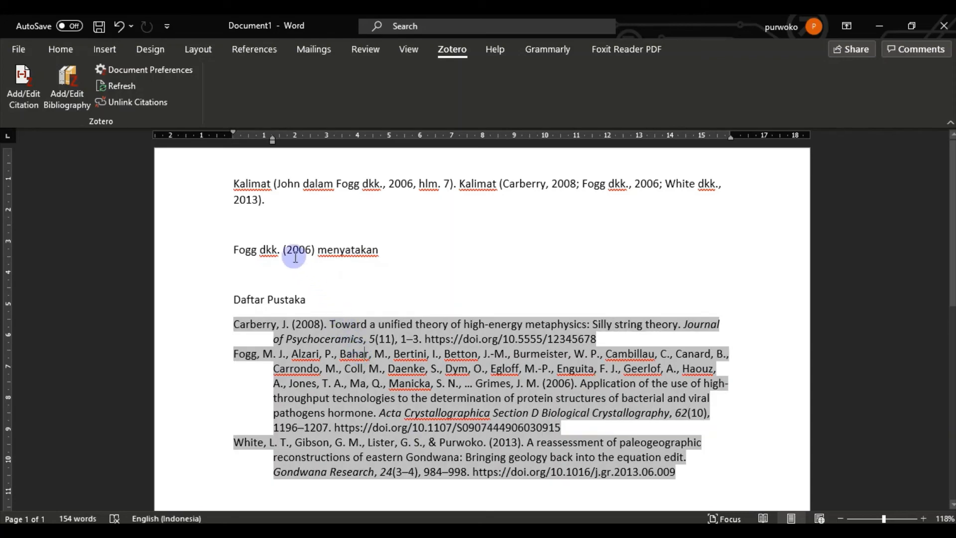
pyautogui.click(295, 250)
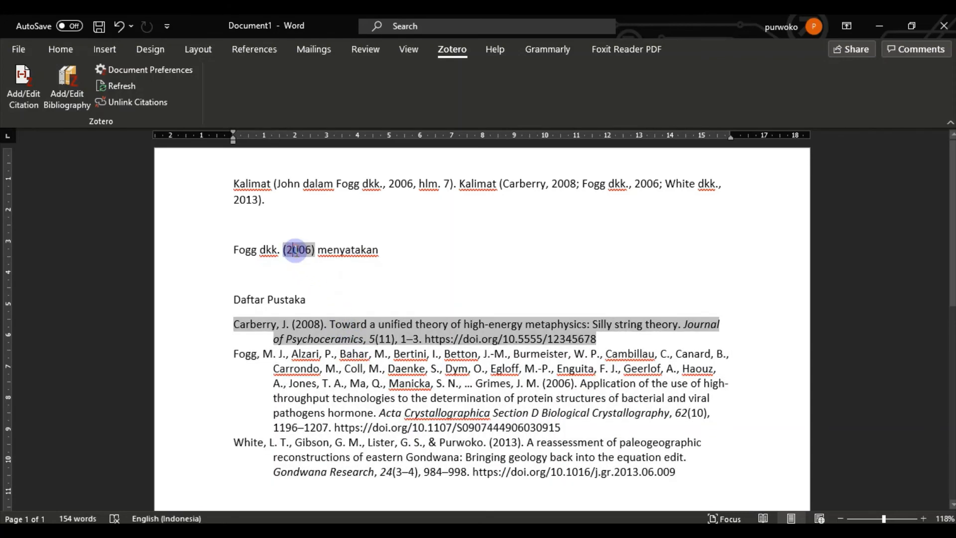
pyautogui.click(369, 184)
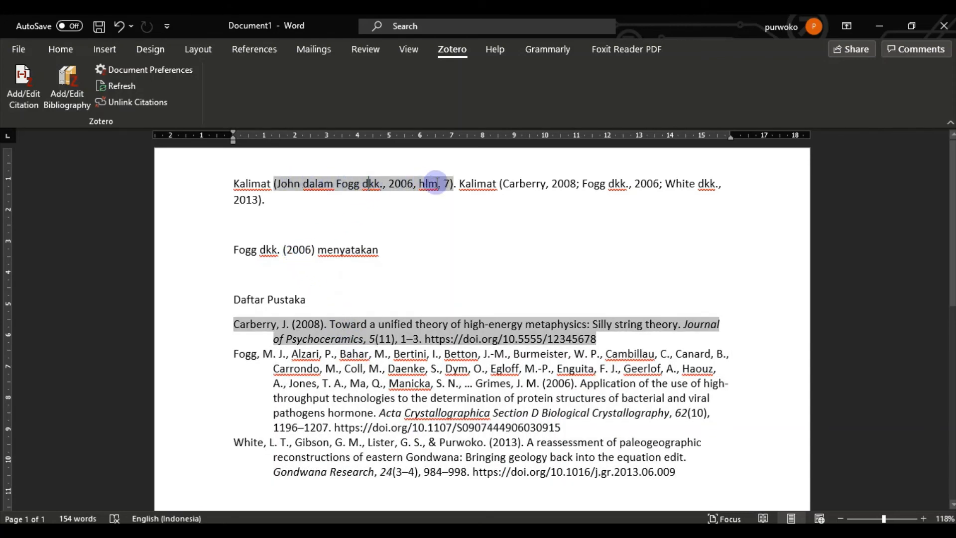
pyautogui.click(539, 185)
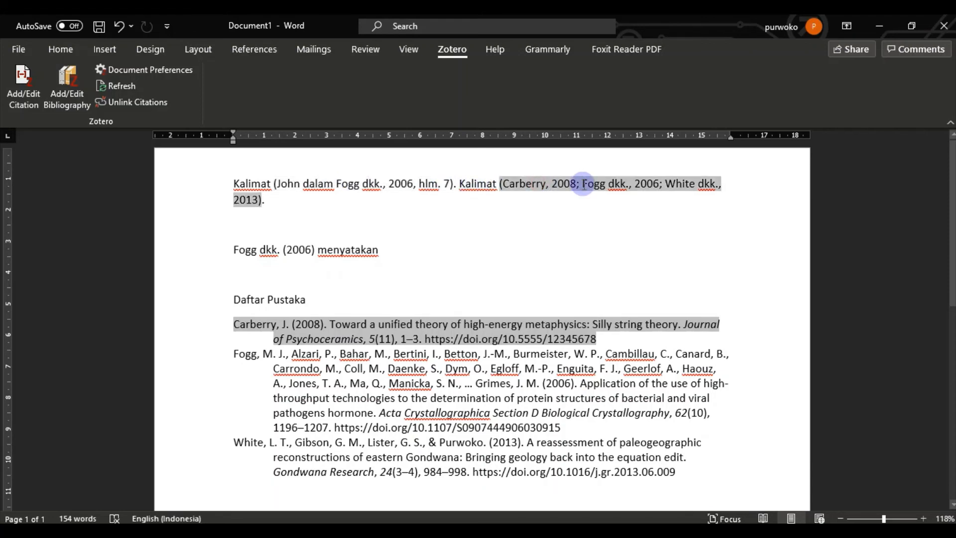
pyautogui.click(423, 373)
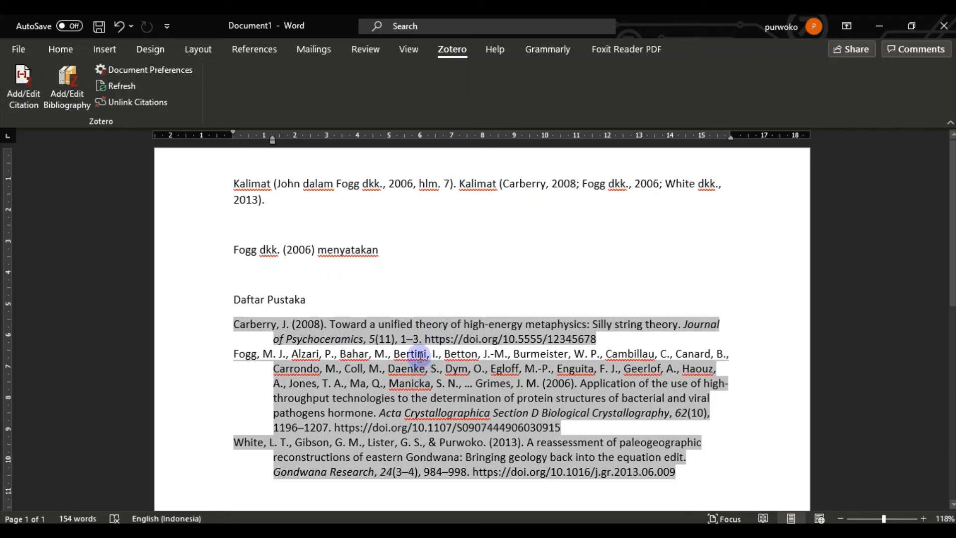
pyautogui.click(376, 300)
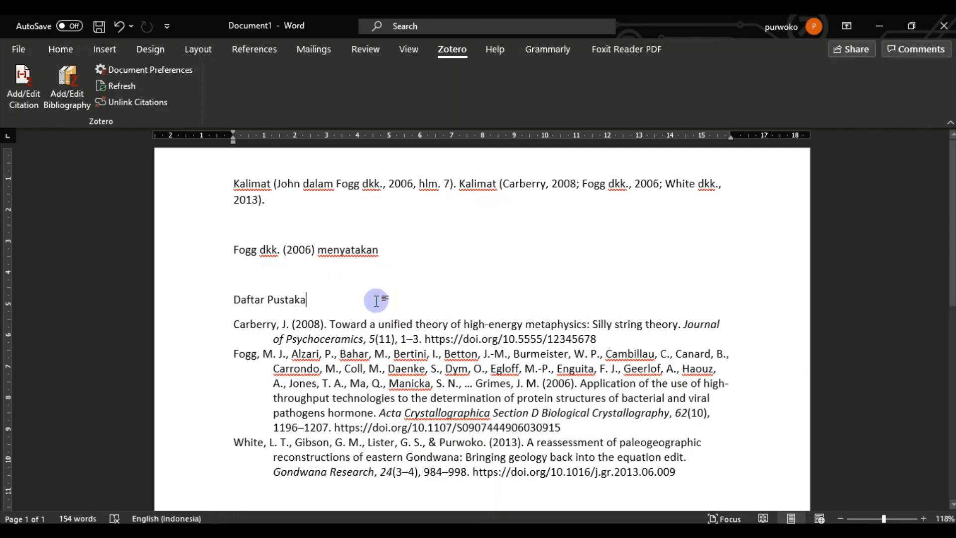
pyautogui.click(371, 371)
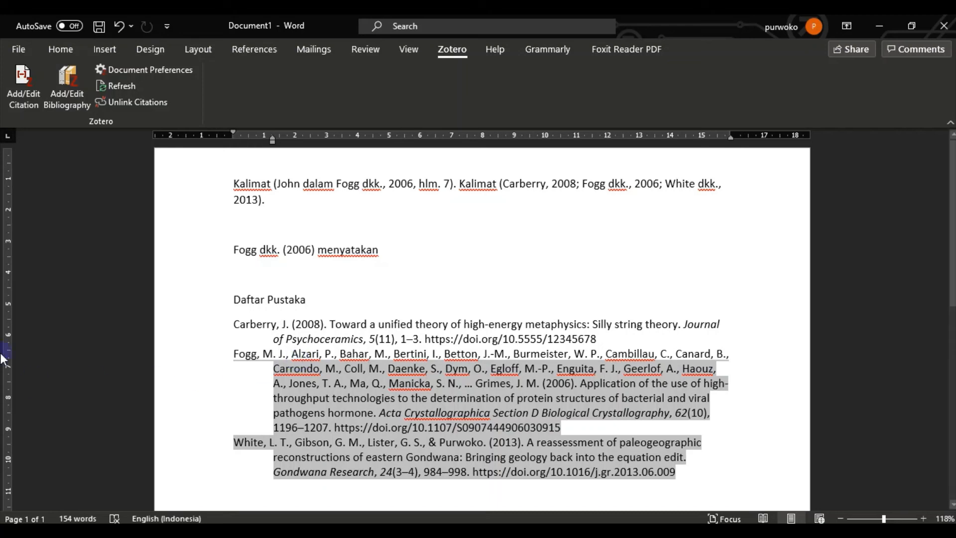
# Unlink all Zotero citations, removing the field codes from the document
pyautogui.click(319, 236)
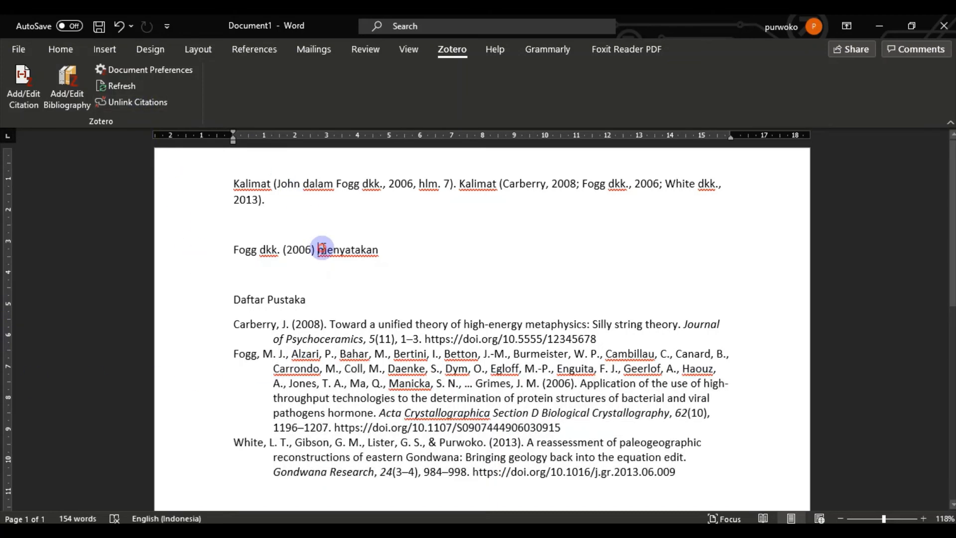
pyautogui.click(160, 101)
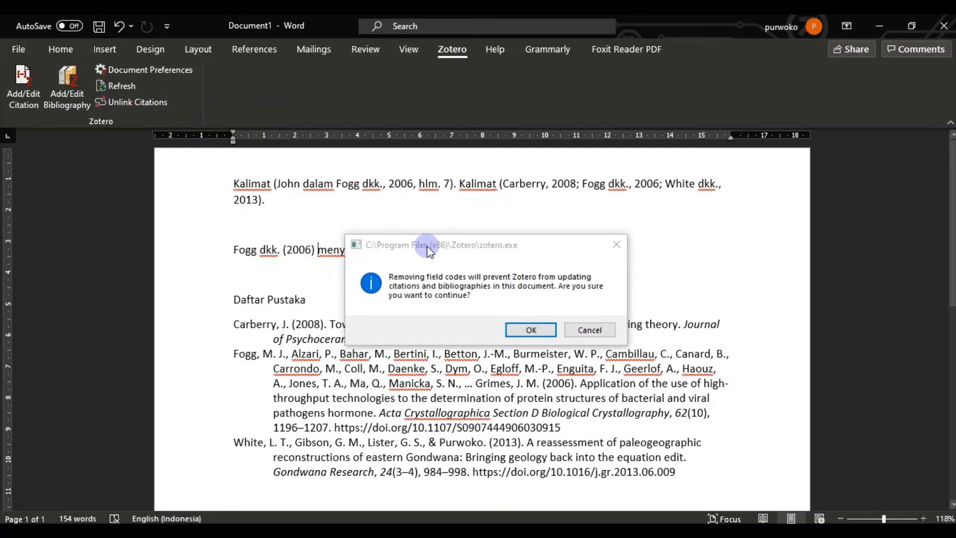
pyautogui.click(529, 332)
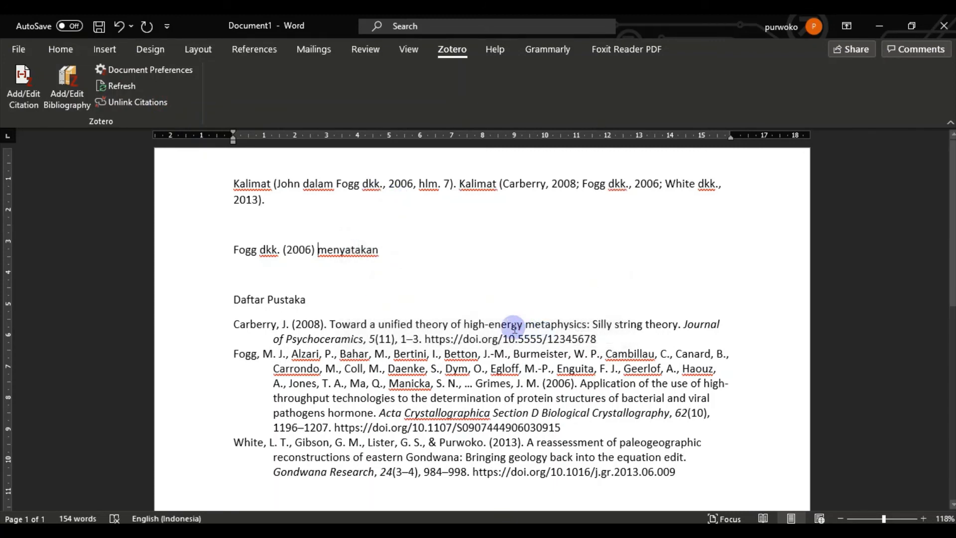
# Undo the unlinking and compare whether the bibliography entries under "Daftar Pustaka" are a Zotero field before and after
pyautogui.click(496, 325)
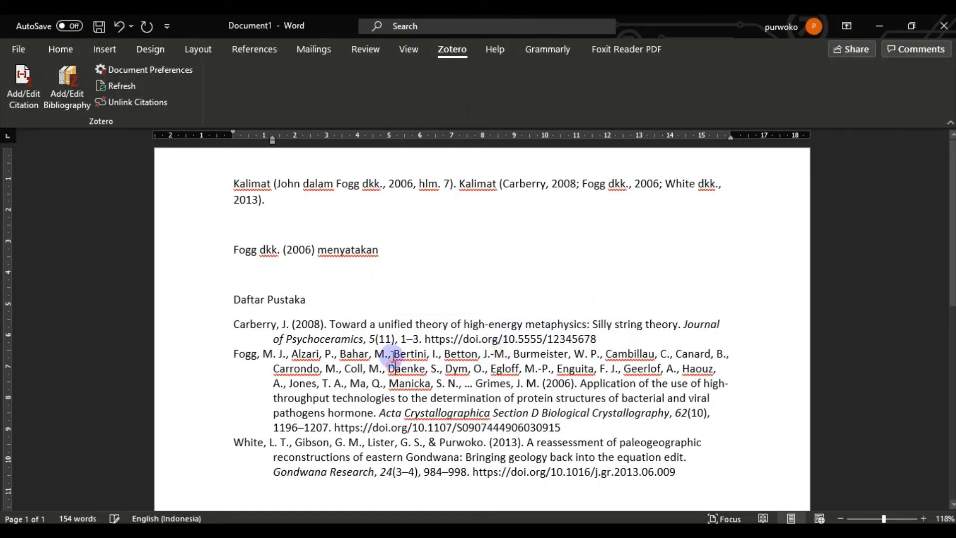
pyautogui.click(393, 354)
pyautogui.click(374, 300)
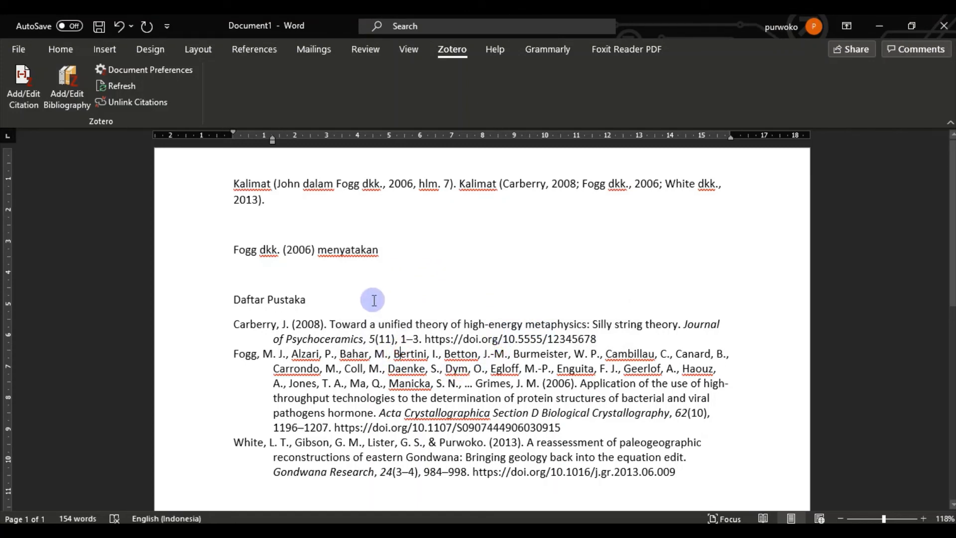
pyautogui.click(394, 329)
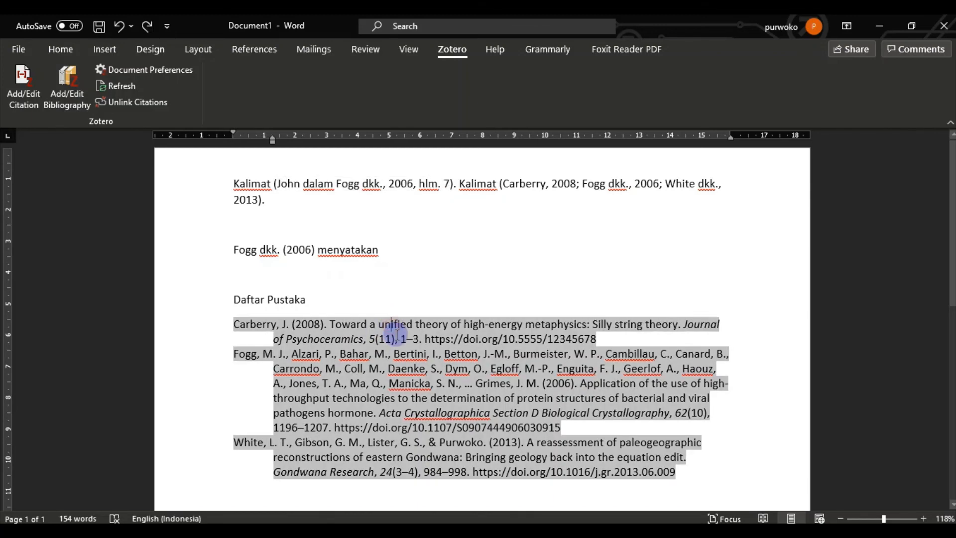
pyautogui.click(389, 300)
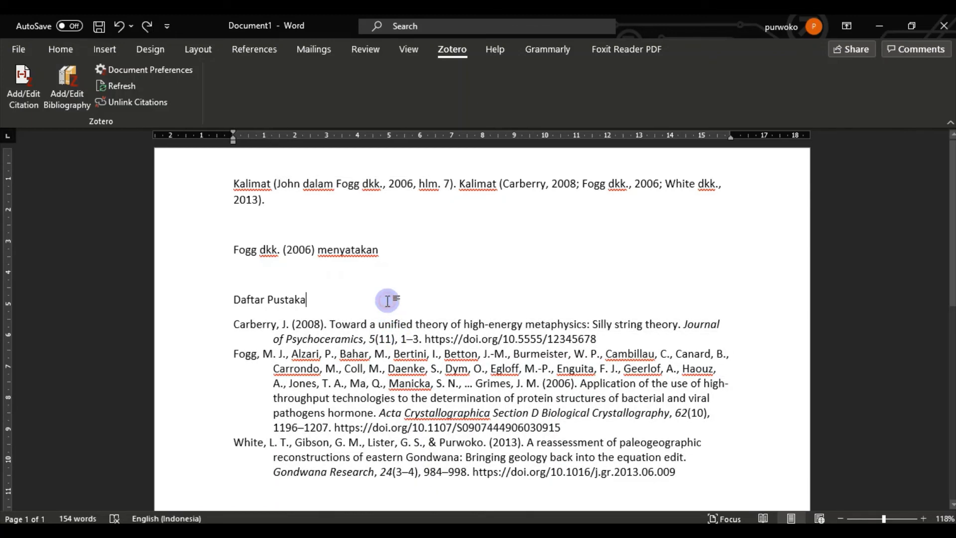
pyautogui.click(390, 329)
pyautogui.click(390, 300)
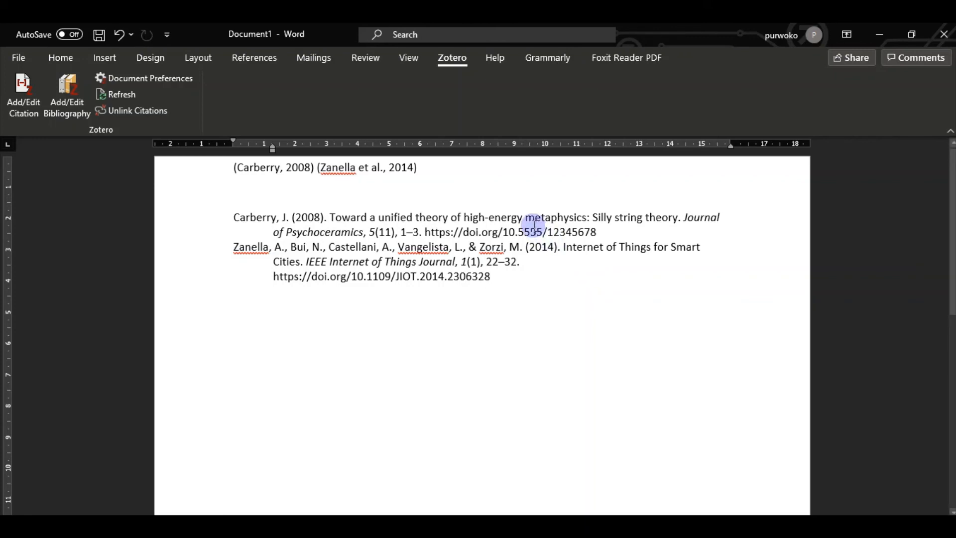
# Open the Zotero style manager from the document preferences and check the option for adding a CSL style file
pyautogui.click(151, 80)
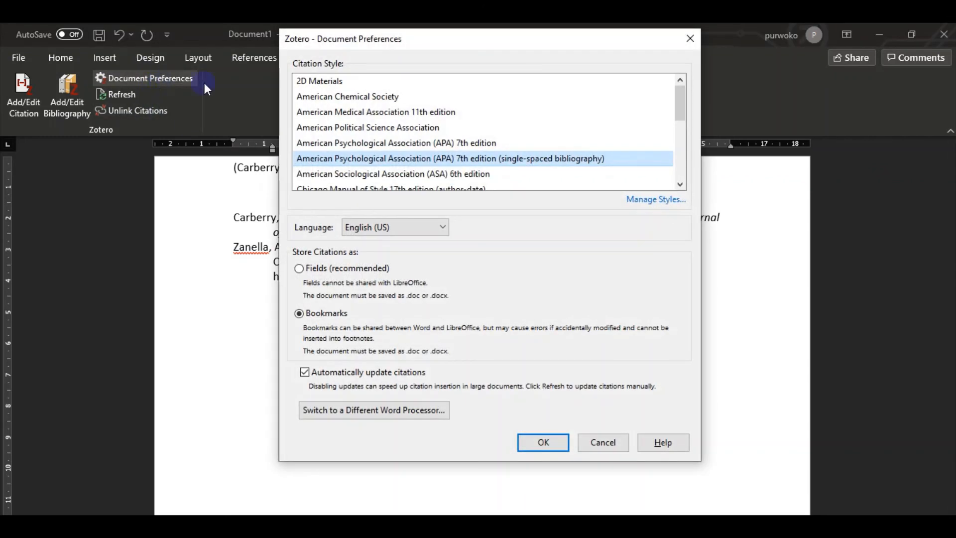
pyautogui.scroll(-3, 395, 145)
pyautogui.scroll(3, 395, 147)
pyautogui.click(396, 156)
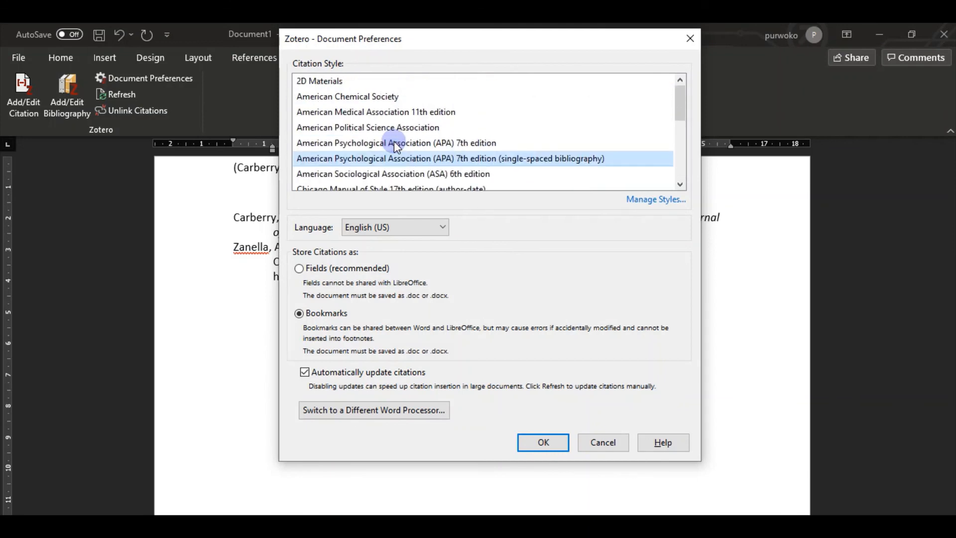
pyautogui.click(653, 200)
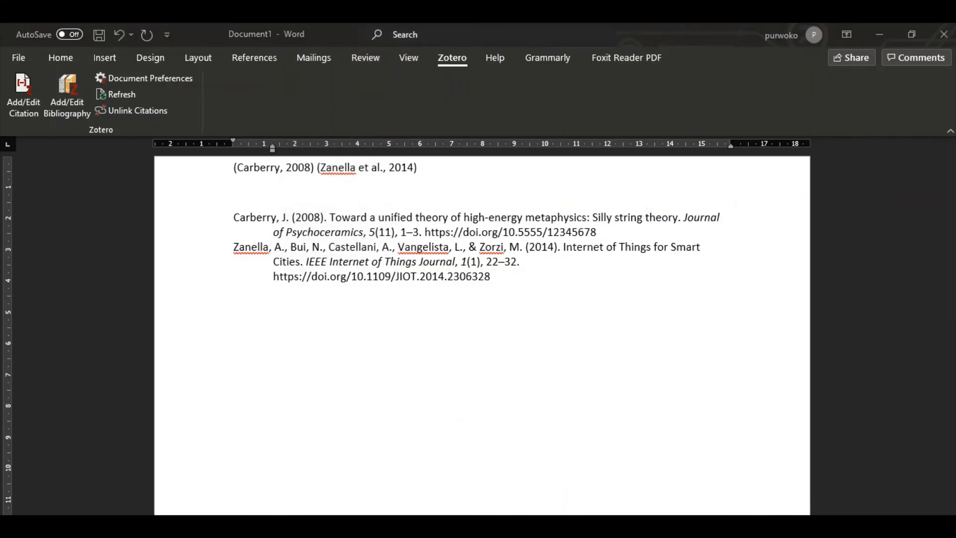
pyautogui.moveTo(519, 33); pyautogui.dragTo(386, 53)
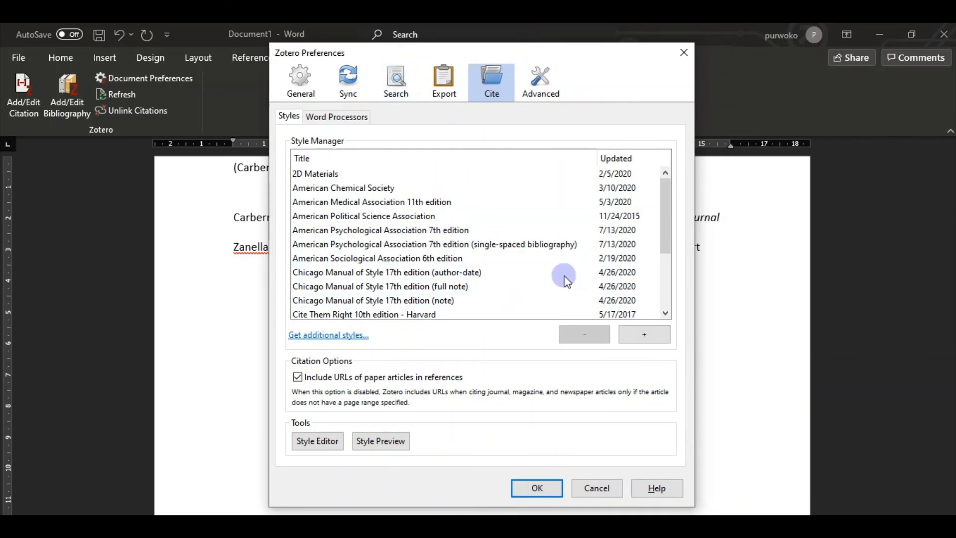
pyautogui.click(643, 333)
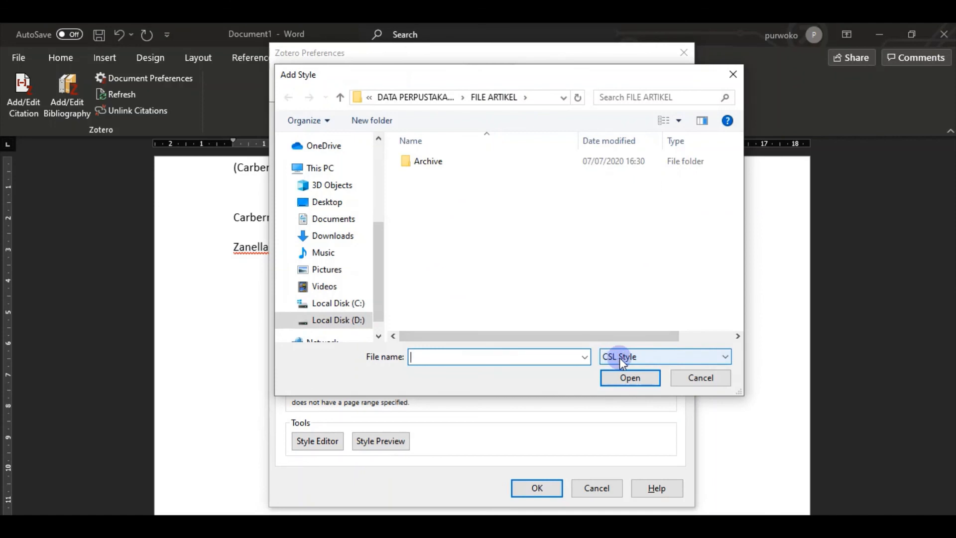
pyautogui.click(697, 379)
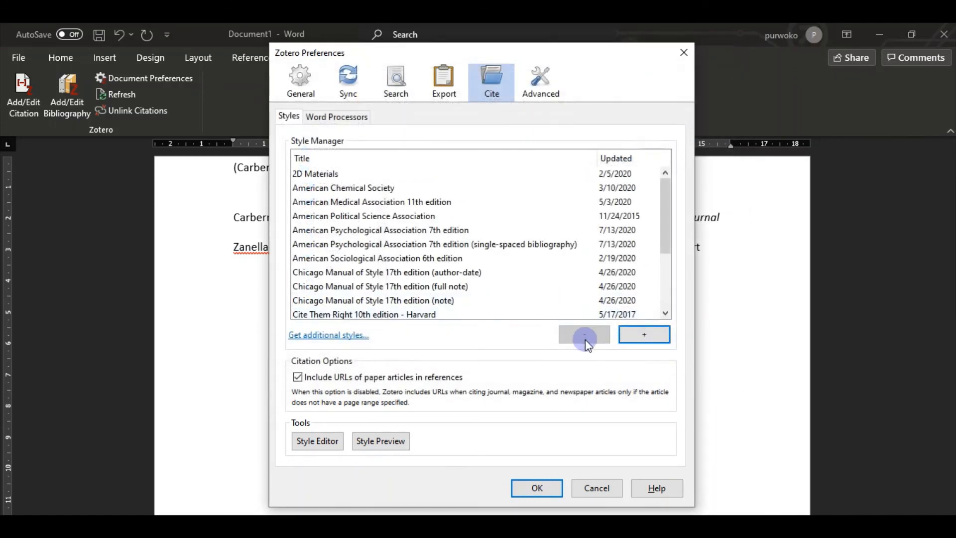
# Remove the 2D Materials citation style from the installed styles
pyautogui.click(364, 173)
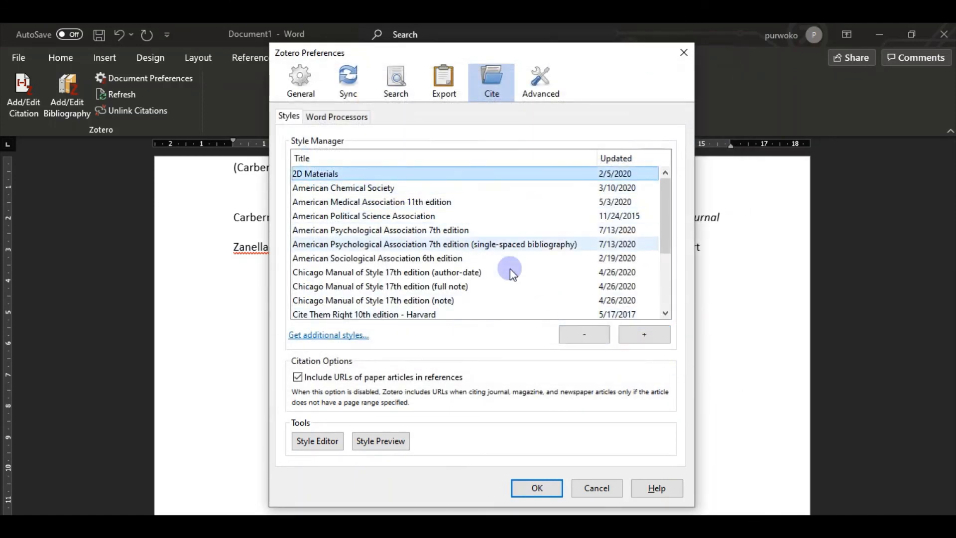
pyautogui.click(582, 334)
pyautogui.click(452, 297)
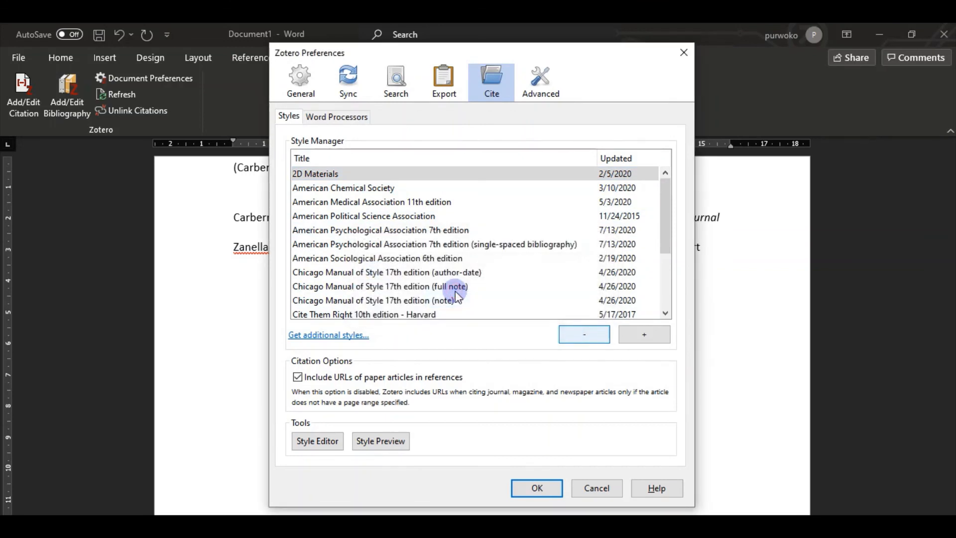
# Open the Zotero Style Repository for additional styles and filter it to unique styles in the engineering field
pyautogui.click(353, 336)
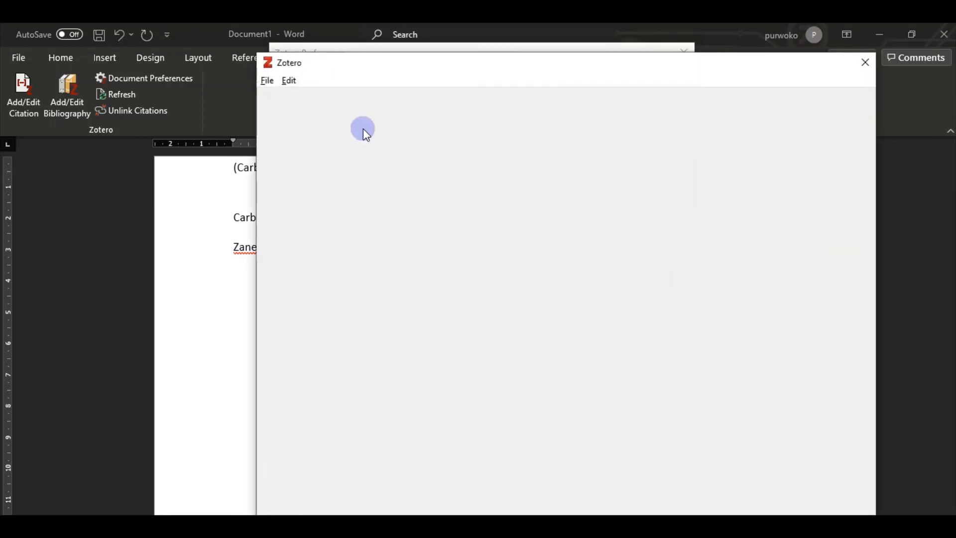
pyautogui.moveTo(367, 63); pyautogui.dragTo(352, 62)
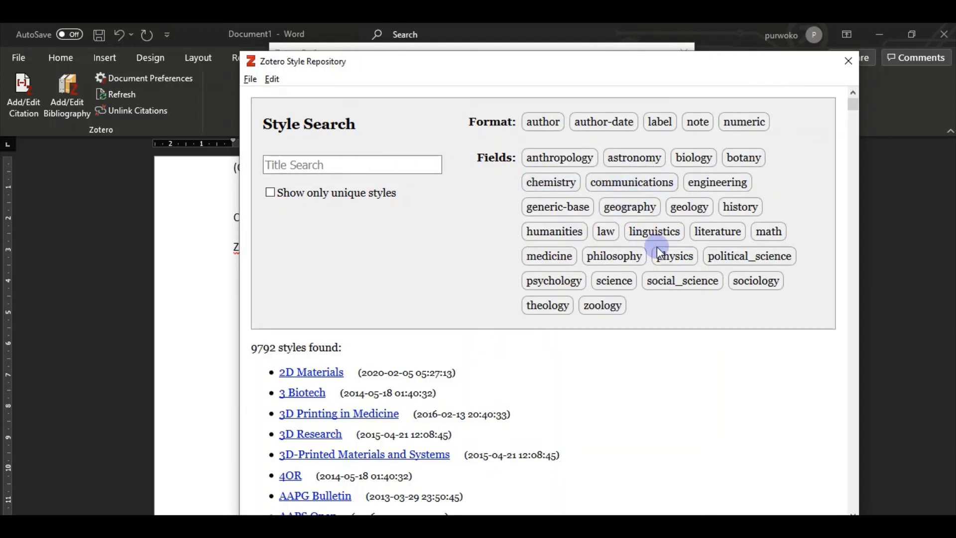
pyautogui.click(706, 184)
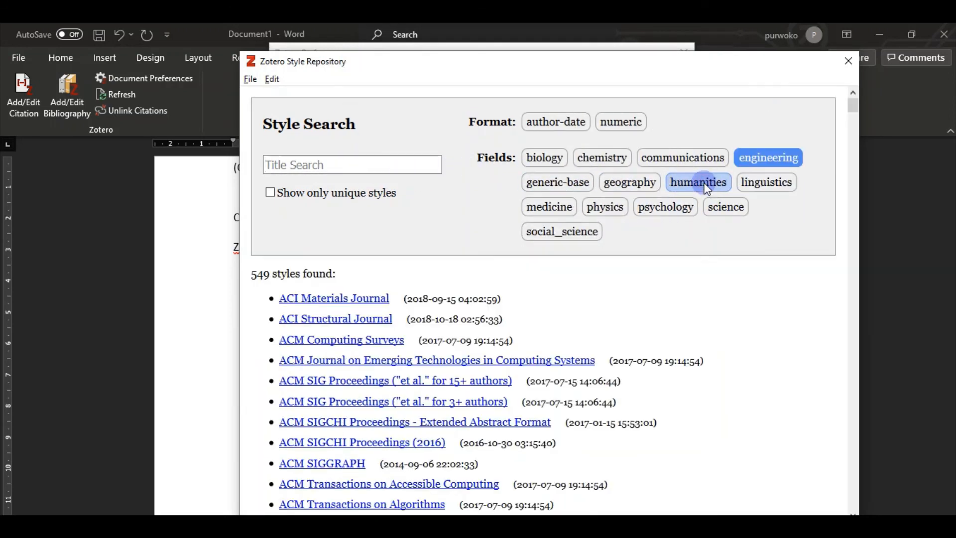
pyautogui.click(346, 164)
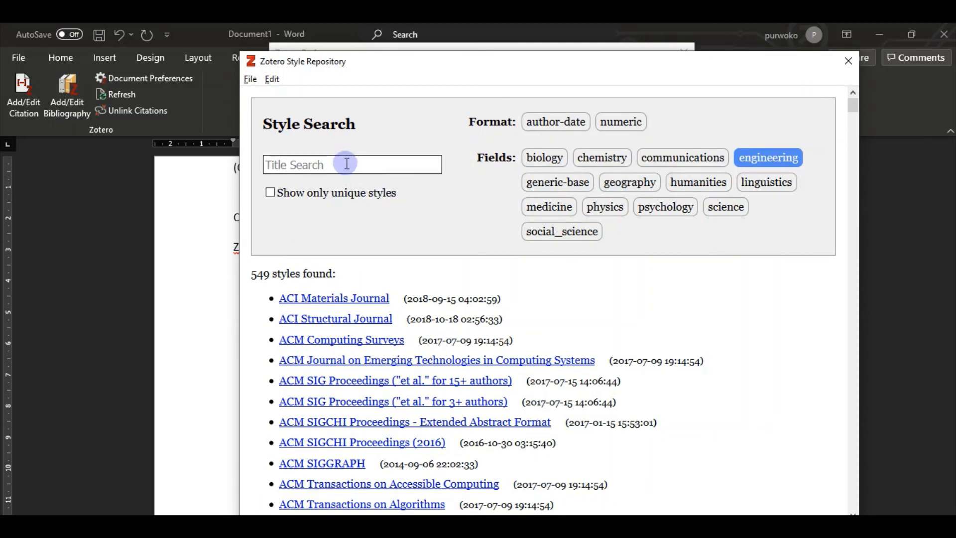
pyautogui.click(301, 192)
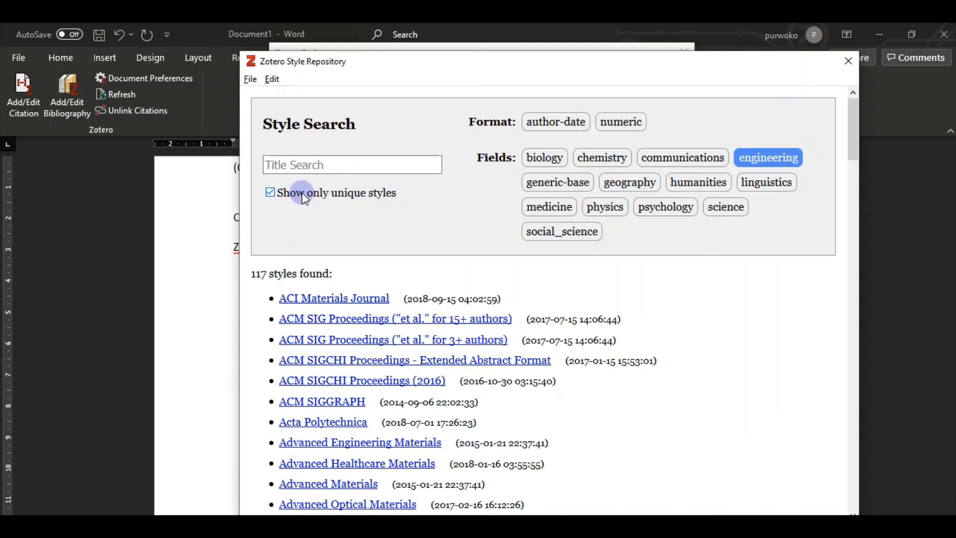
pyautogui.click(358, 196)
pyautogui.click(359, 194)
pyautogui.click(359, 193)
pyautogui.click(359, 193)
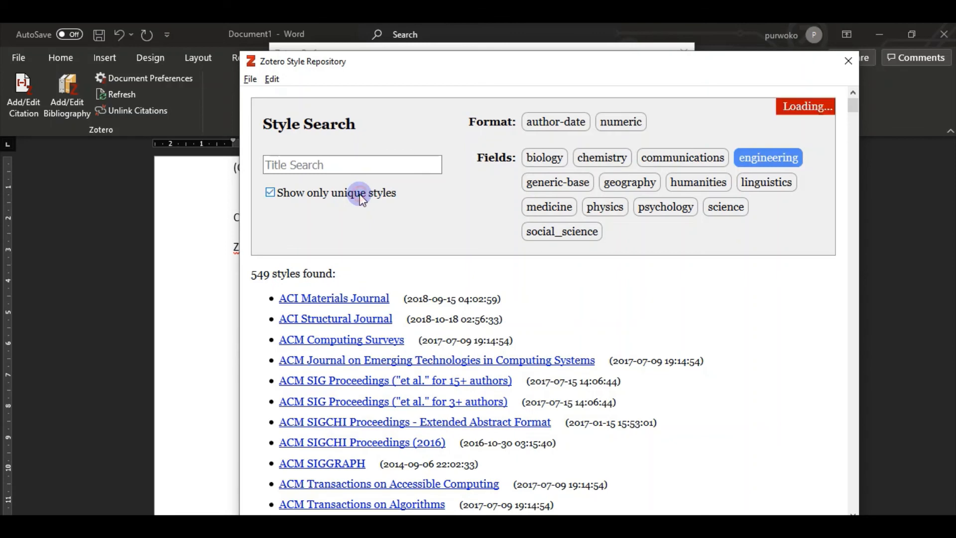
pyautogui.click(359, 193)
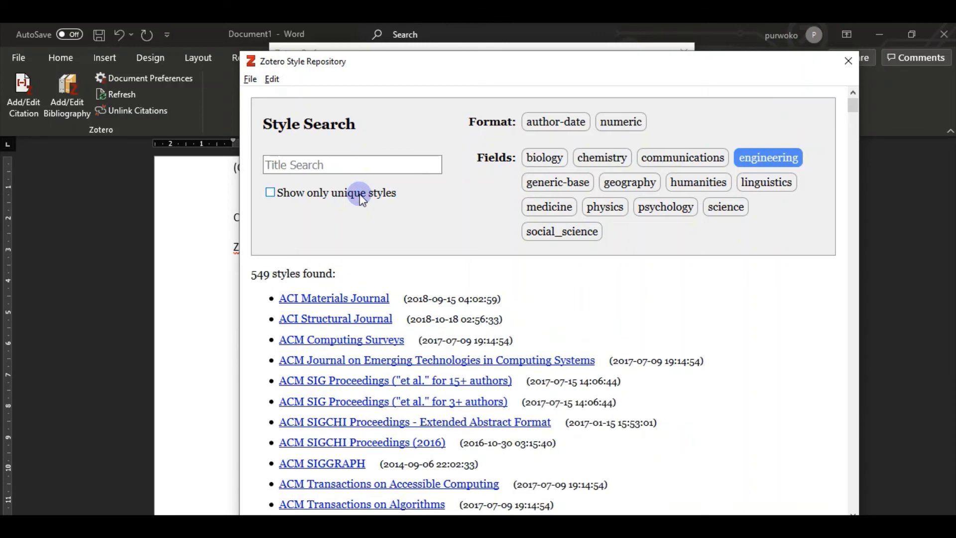
pyautogui.click(360, 193)
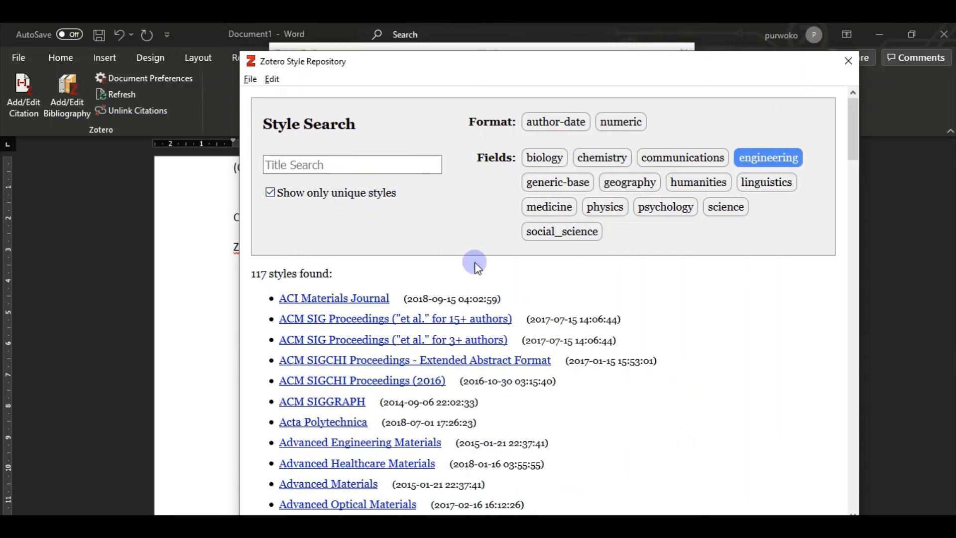
# Preview and install the Journal of Simulation style from the repository, and select it among the installed styles
pyautogui.scroll(-12, 475, 264)
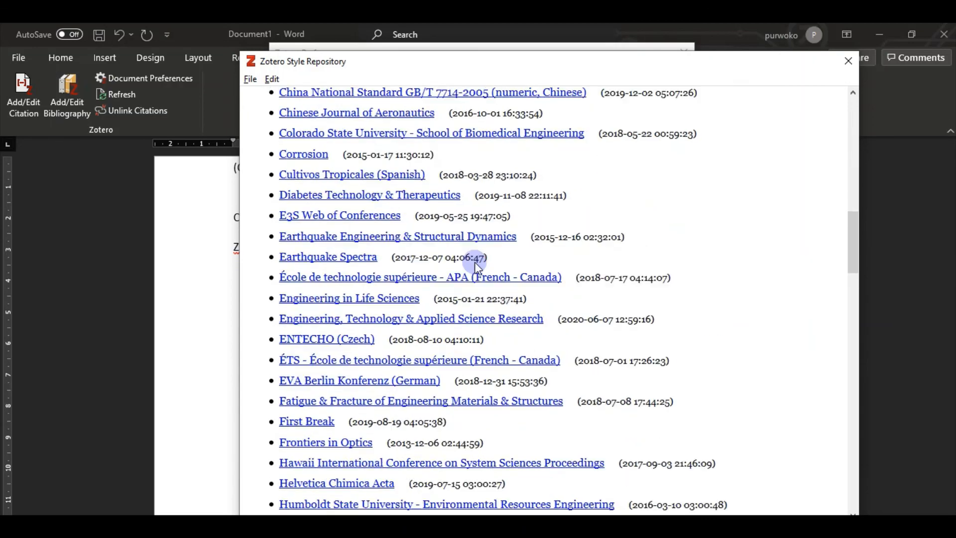
pyautogui.scroll(-5, 474, 262)
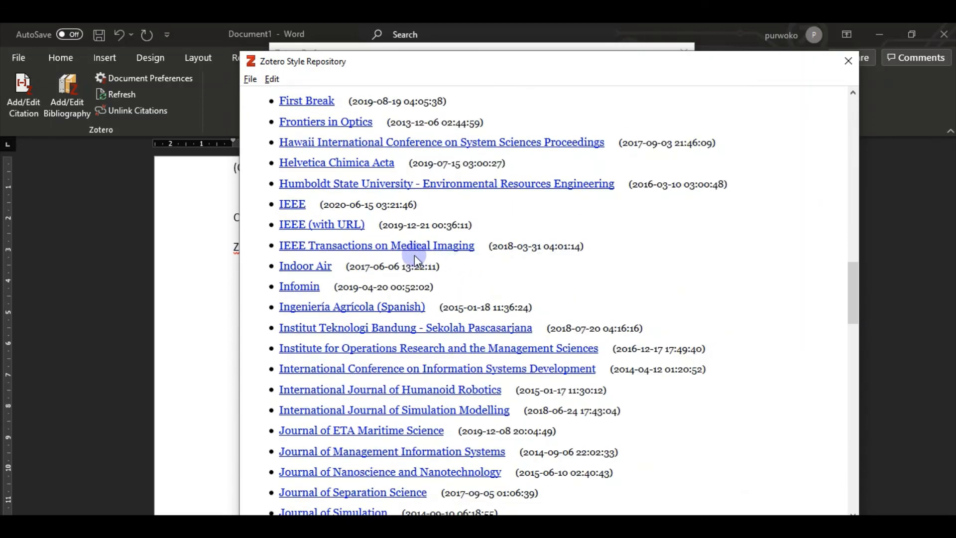
pyautogui.scroll(-5, 414, 255)
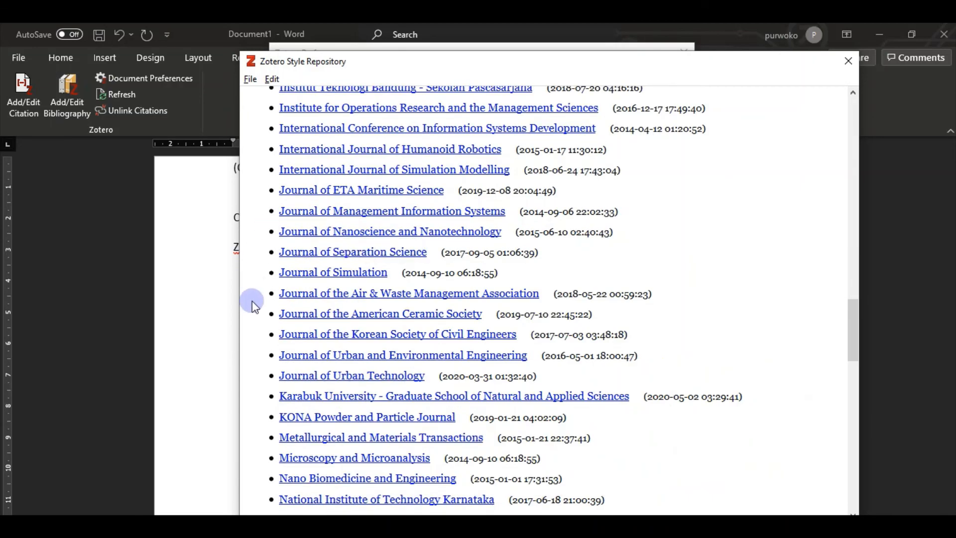
pyautogui.moveTo(304, 277)
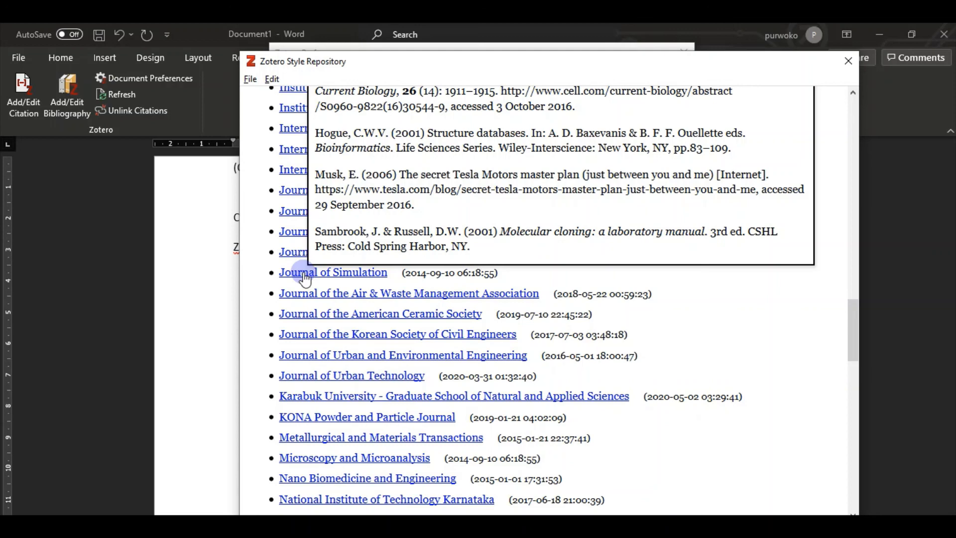
pyautogui.click(305, 277)
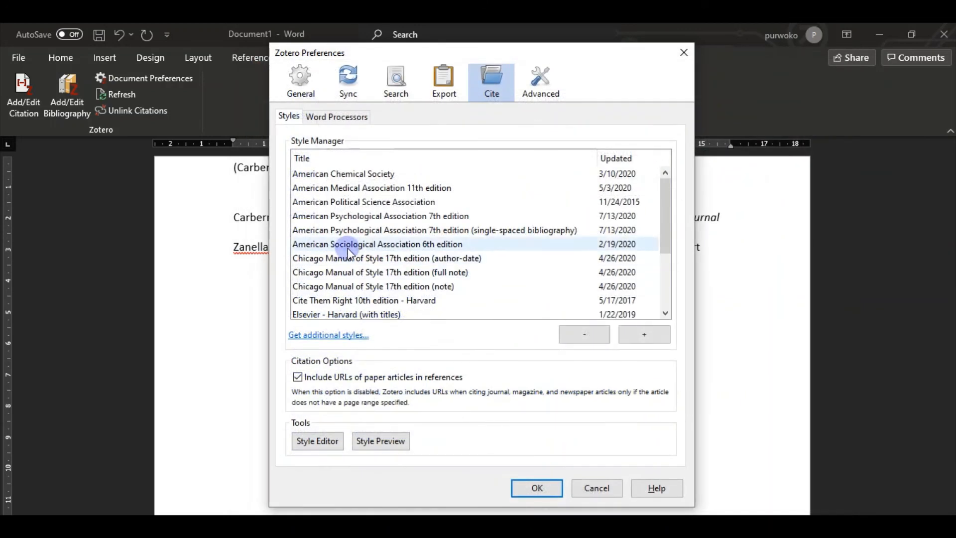
pyautogui.scroll(-2, 388, 234)
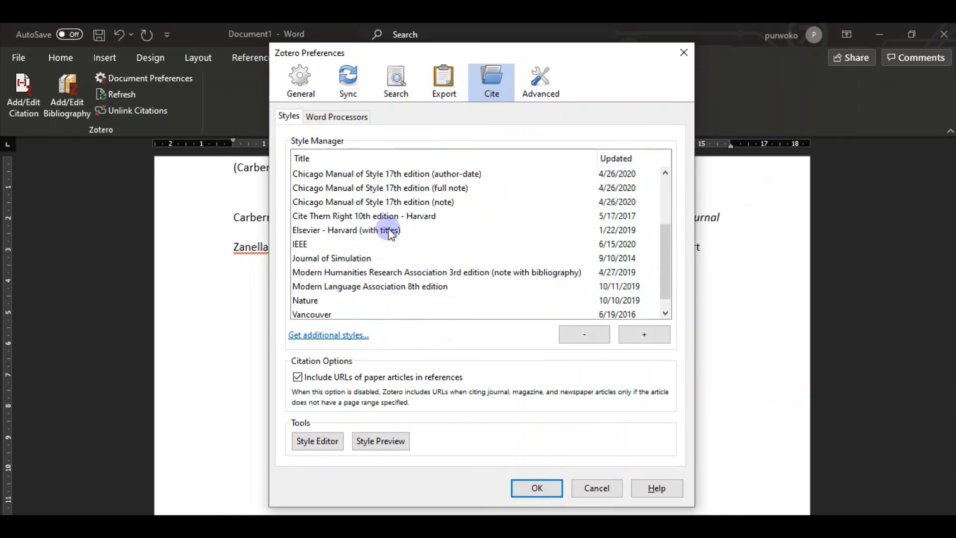
pyautogui.click(380, 258)
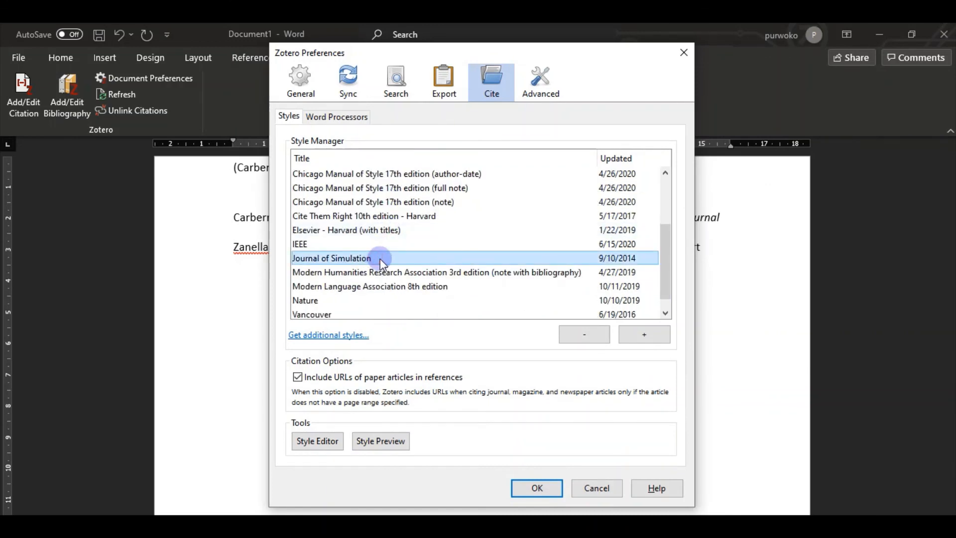
# Reopen the style repository, filter it to geology, install the AAPG Bulletin style, and save the Zotero preferences
pyautogui.click(354, 334)
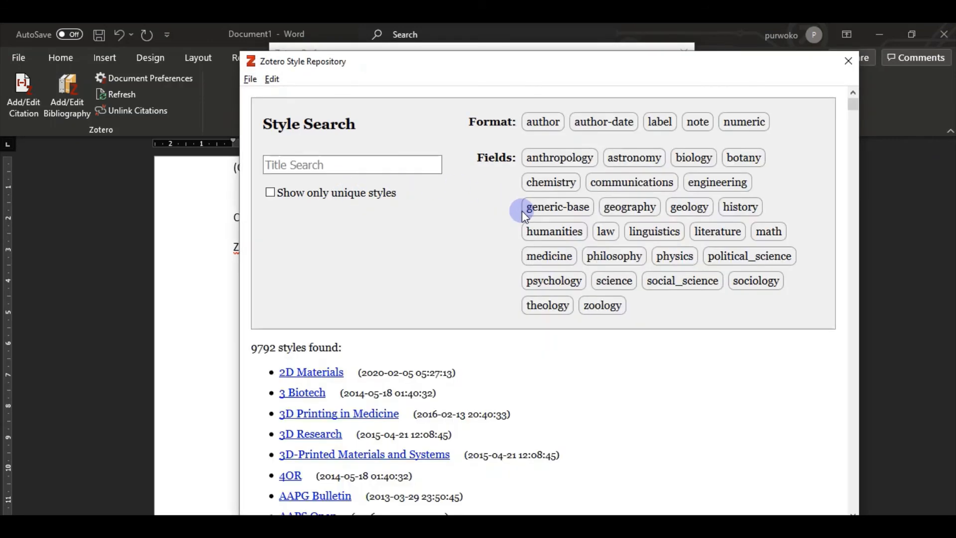
pyautogui.click(699, 211)
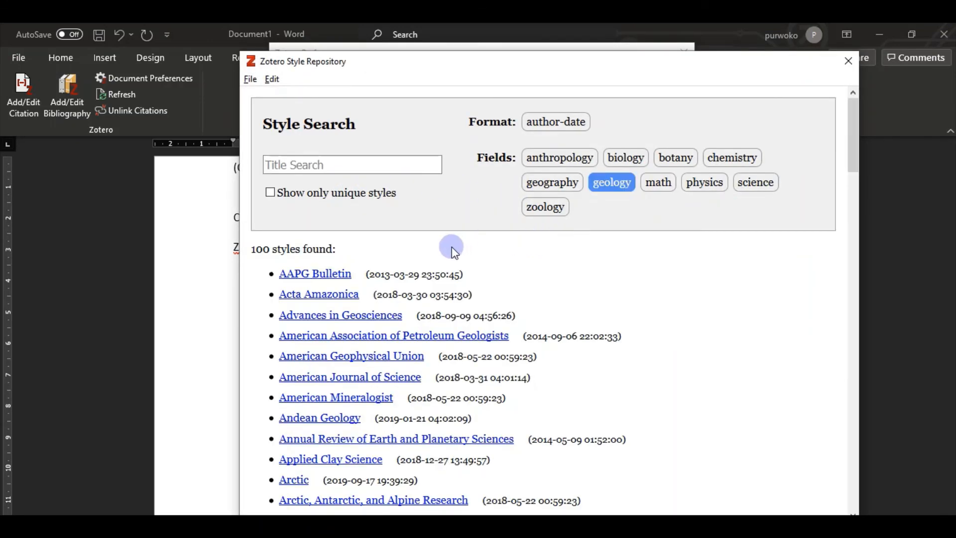
pyautogui.moveTo(323, 275)
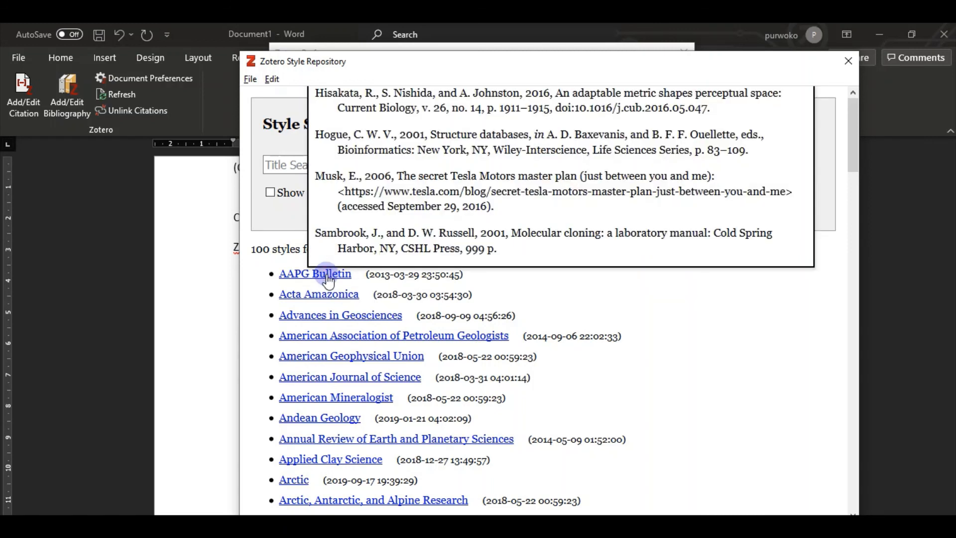
pyautogui.click(327, 275)
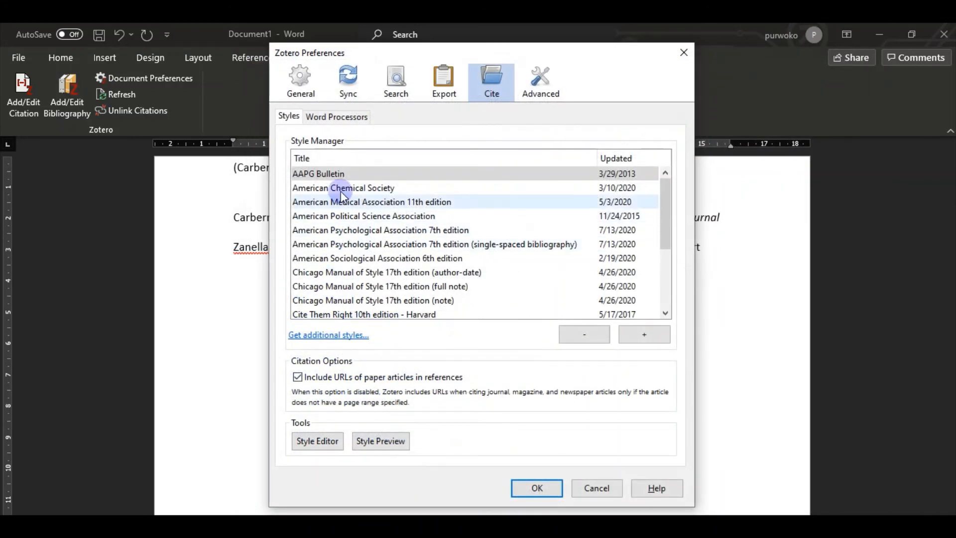
pyautogui.click(340, 173)
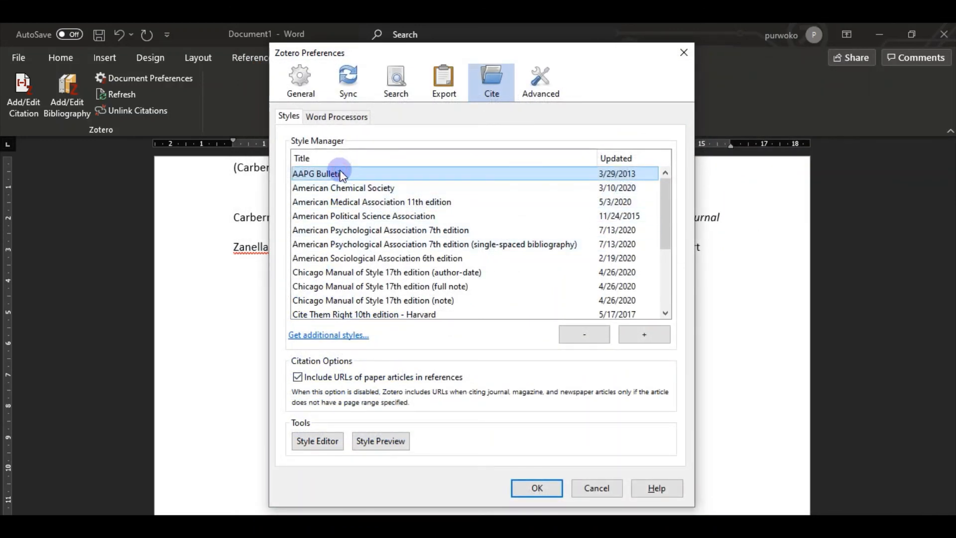
pyautogui.click(544, 485)
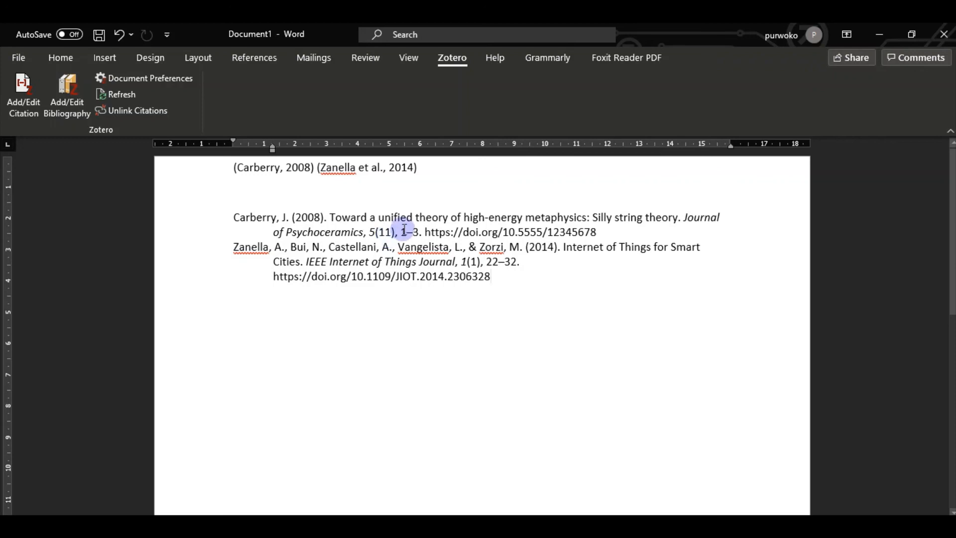
# Change the document's citation style to AAPG Bulletin
pyautogui.click(130, 80)
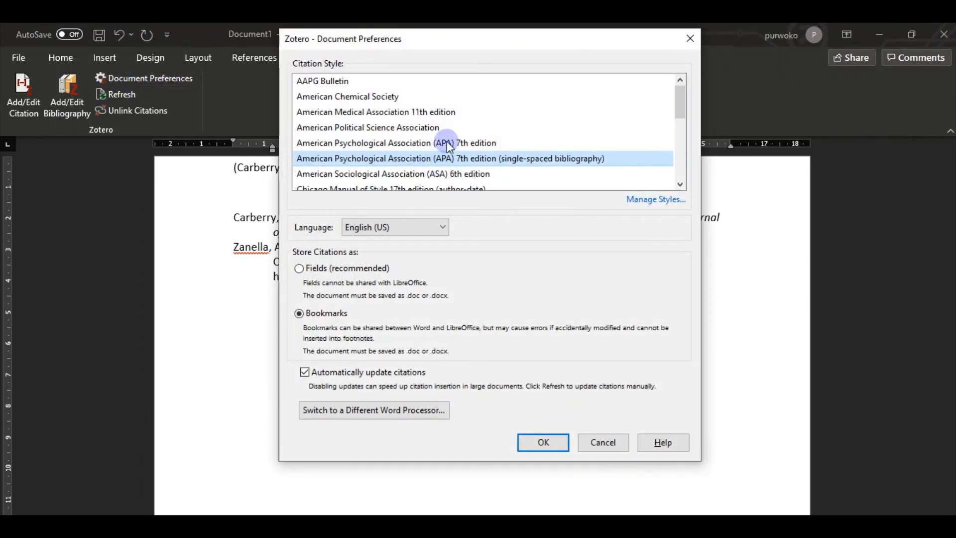
pyautogui.click(312, 81)
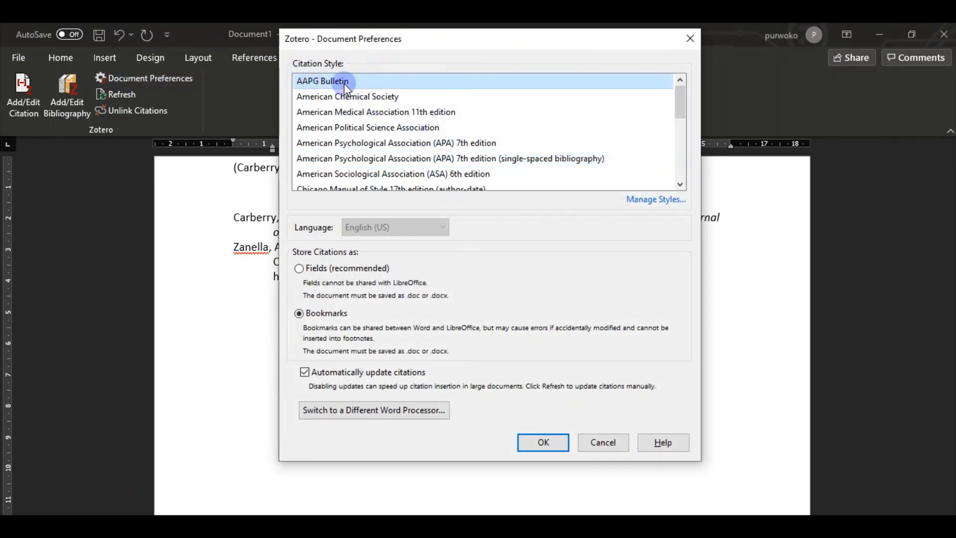
pyautogui.click(543, 442)
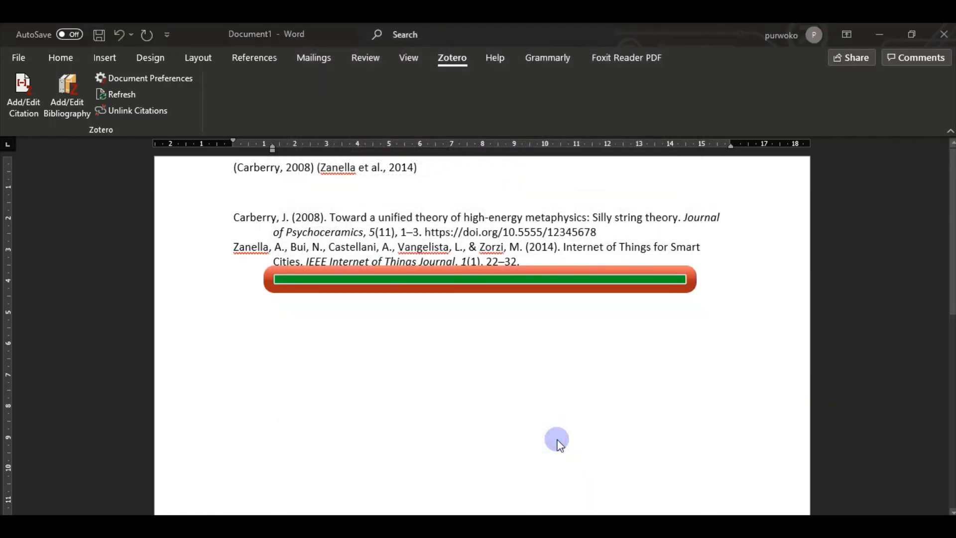
# Switch the document's citation style to Journal of Simulation
pyautogui.click(177, 77)
pyautogui.scroll(-3, 387, 124)
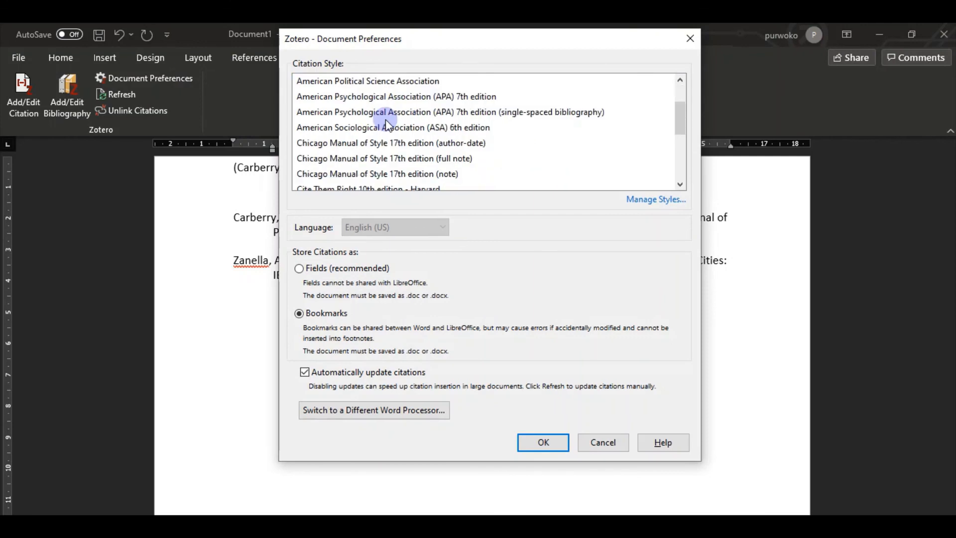
pyautogui.click(369, 143)
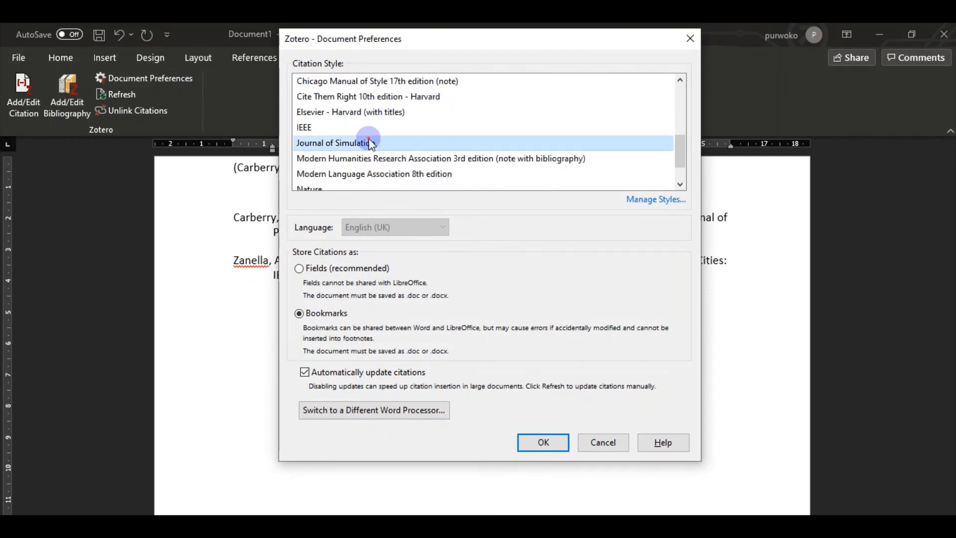
pyautogui.click(543, 441)
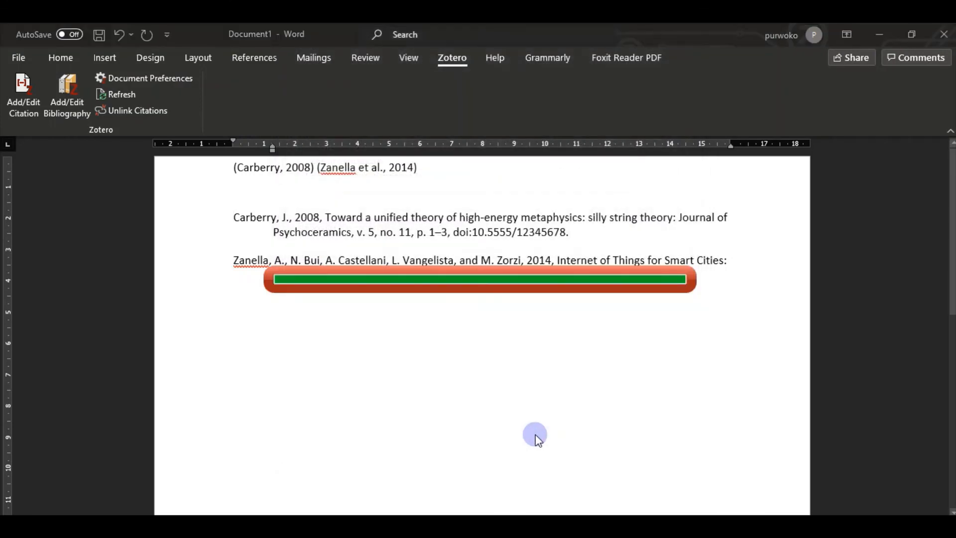